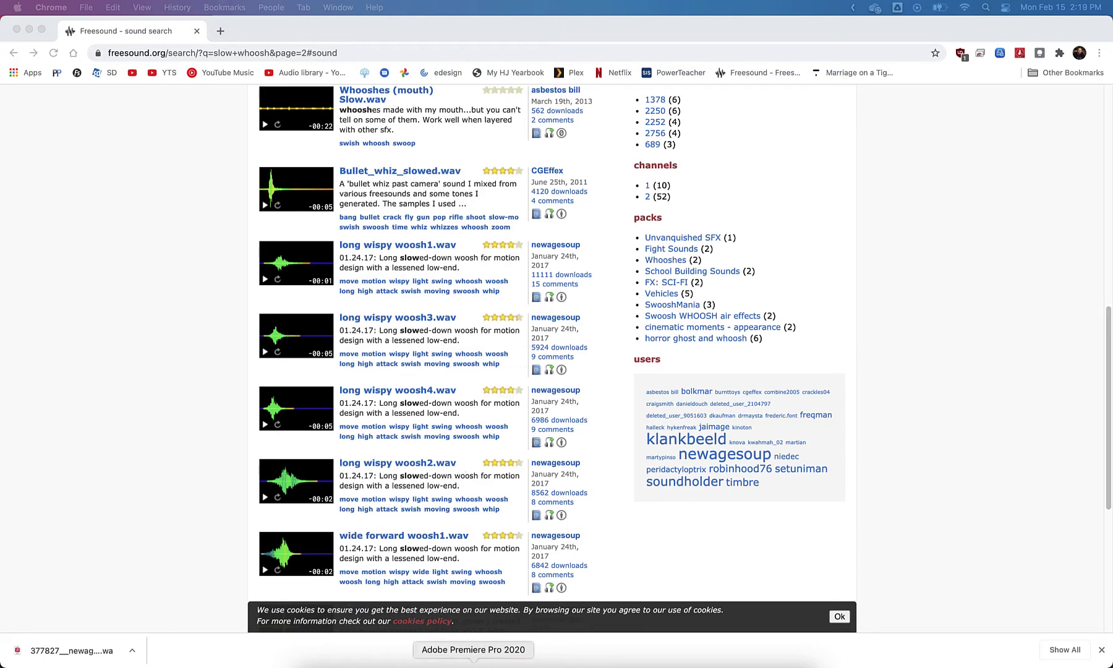
Switch to Adobe Premiere Pro and create a bin named Sound Effects in the Slow Motion project
{"action": "left_click", "coordinate": [471, 652]}
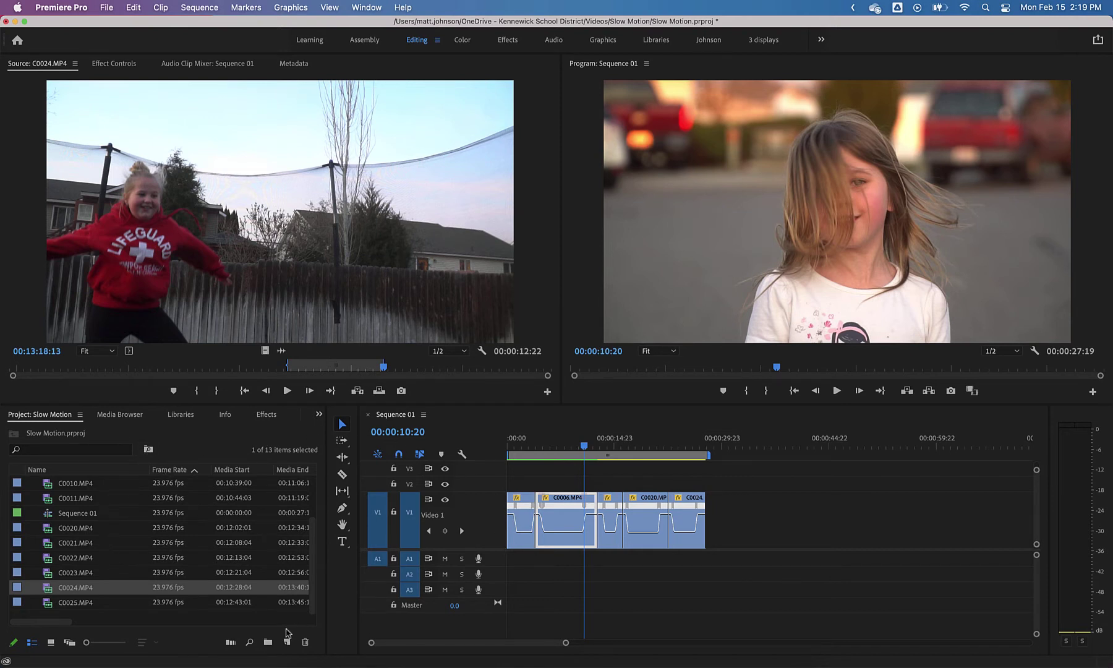
{"action": "left_click", "coordinate": [268, 643]}
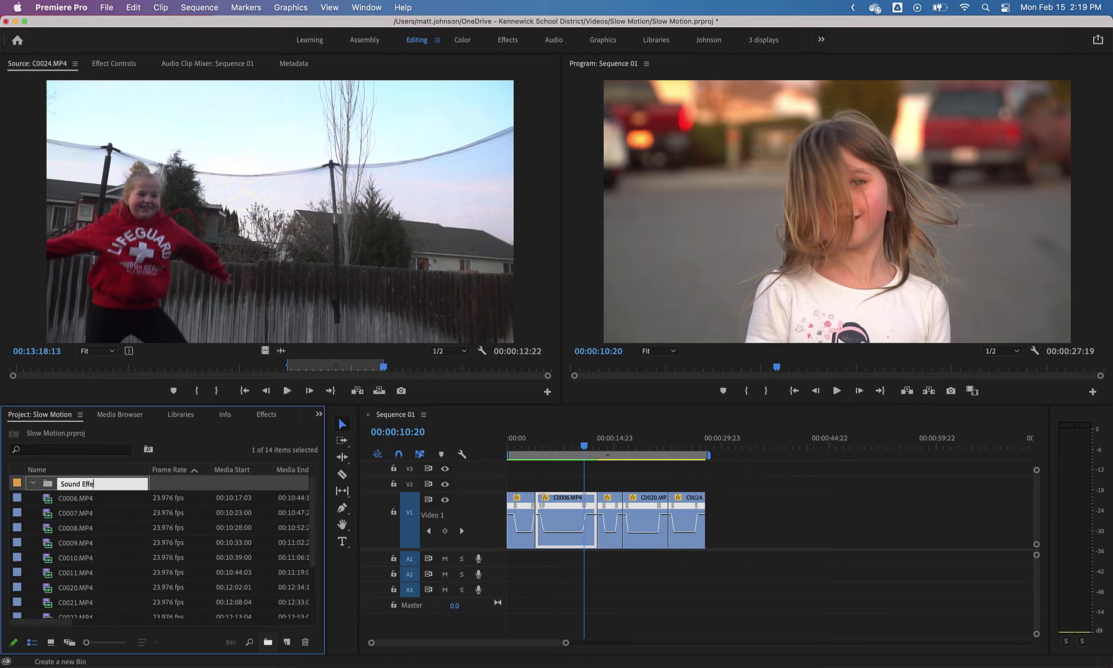
{"action": "key", "text": "Tab"}
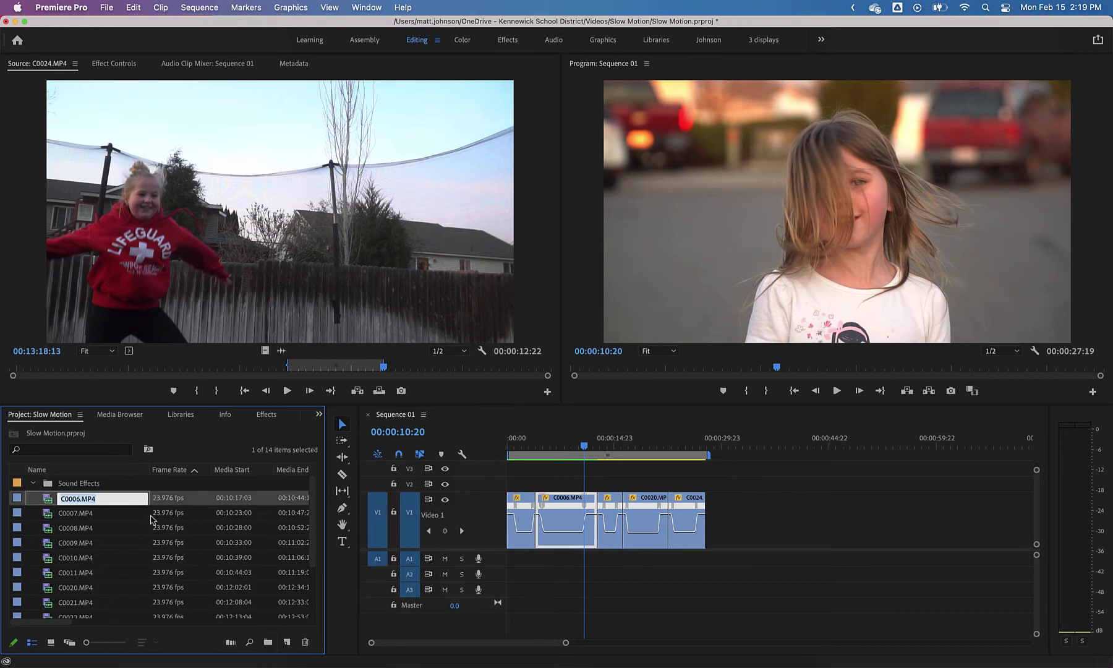
Open the Sound Effects bin and browse for media to import in the red-tagged Audio folder's Sound Effects subfolder
{"action": "double_click", "coordinate": [68, 483]}
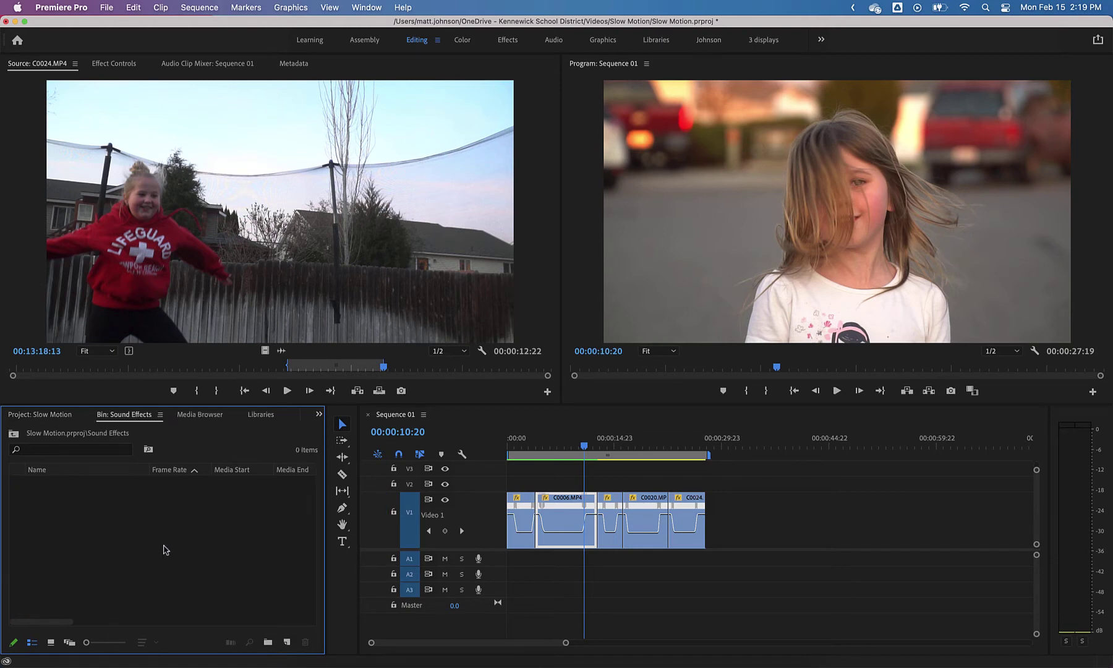
{"action": "double_click", "coordinate": [139, 537]}
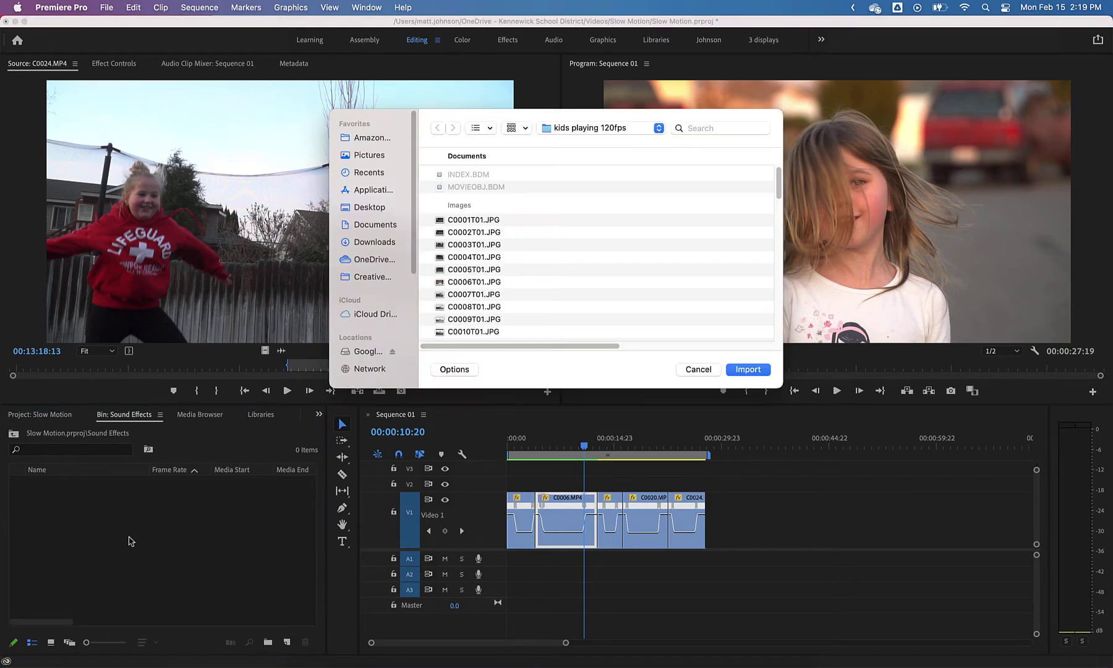
{"action": "scroll", "coordinate": [364, 346], "scroll_direction": "down", "scroll_amount": 5}
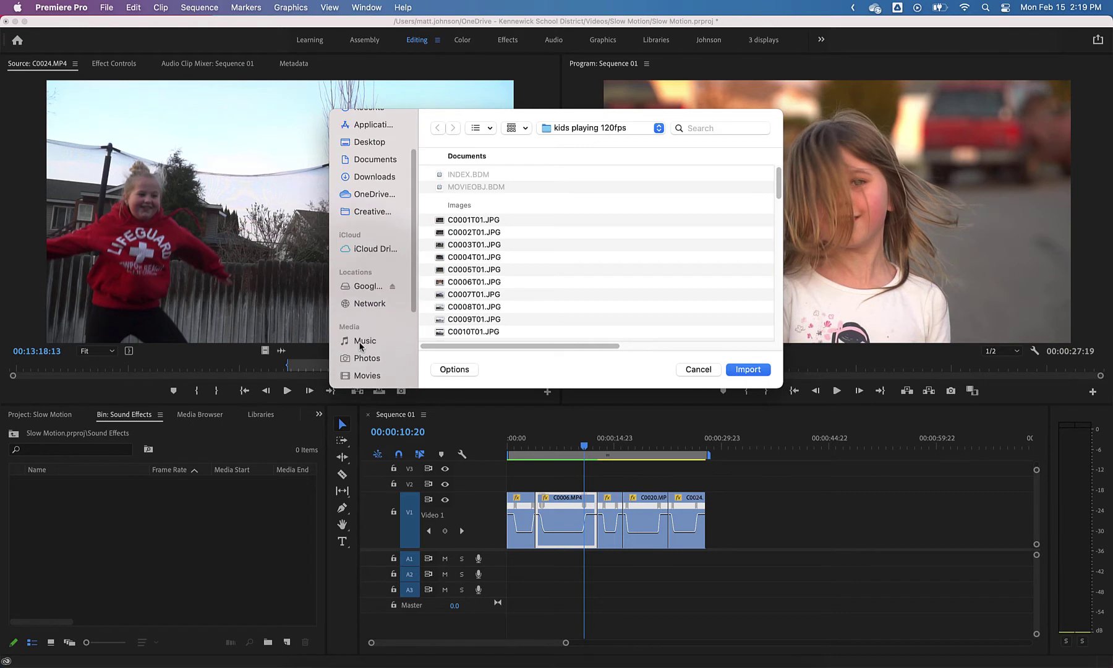
{"action": "left_click", "coordinate": [362, 287]}
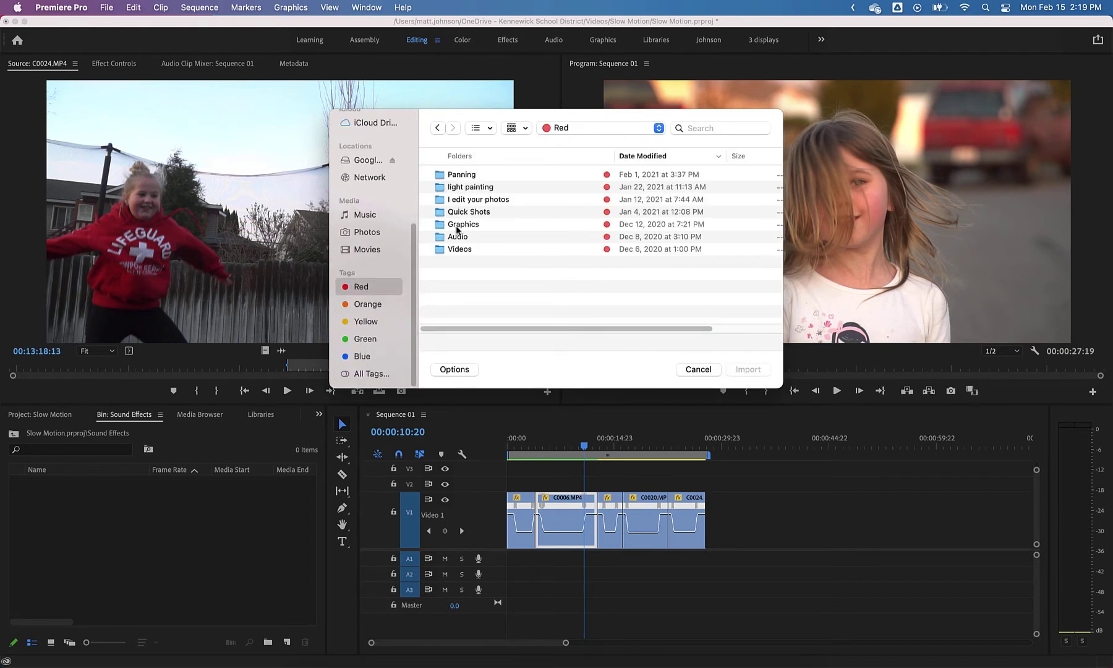
{"action": "left_click", "coordinate": [457, 236]}
{"action": "double_click", "coordinate": [456, 237]}
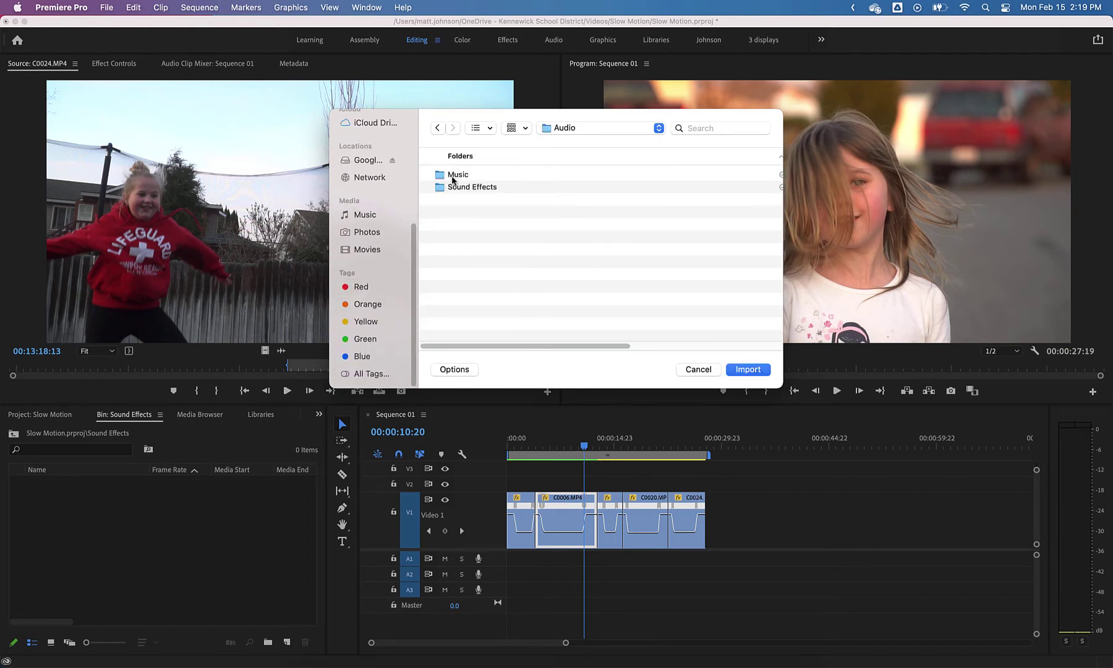
{"action": "double_click", "coordinate": [458, 188]}
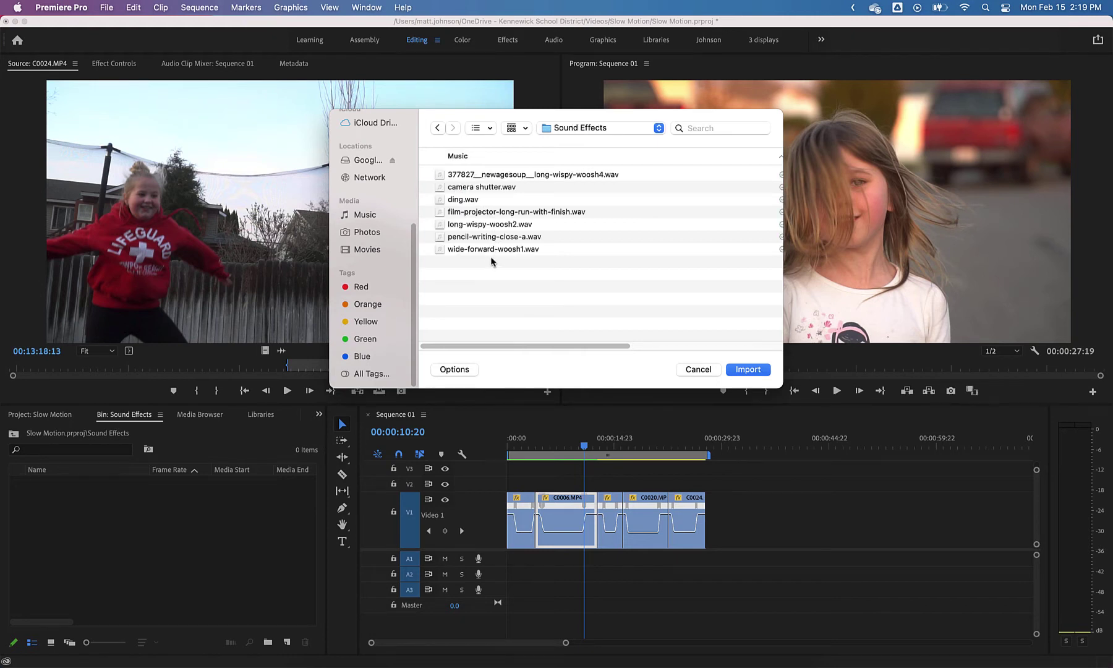
Import the long-wispy-woosh4, long-wispy-woosh2 and wide-forward-woosh1 WAV files into the bin
{"action": "left_click", "coordinate": [477, 224]}
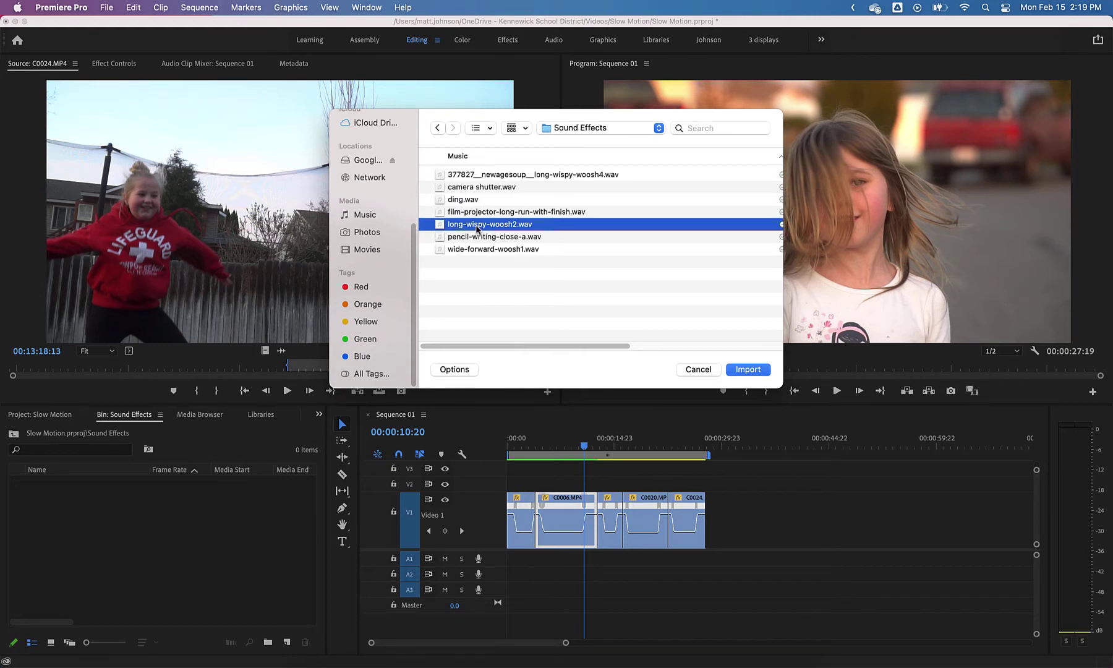
{"action": "left_click", "coordinate": [493, 175], "text": "super"}
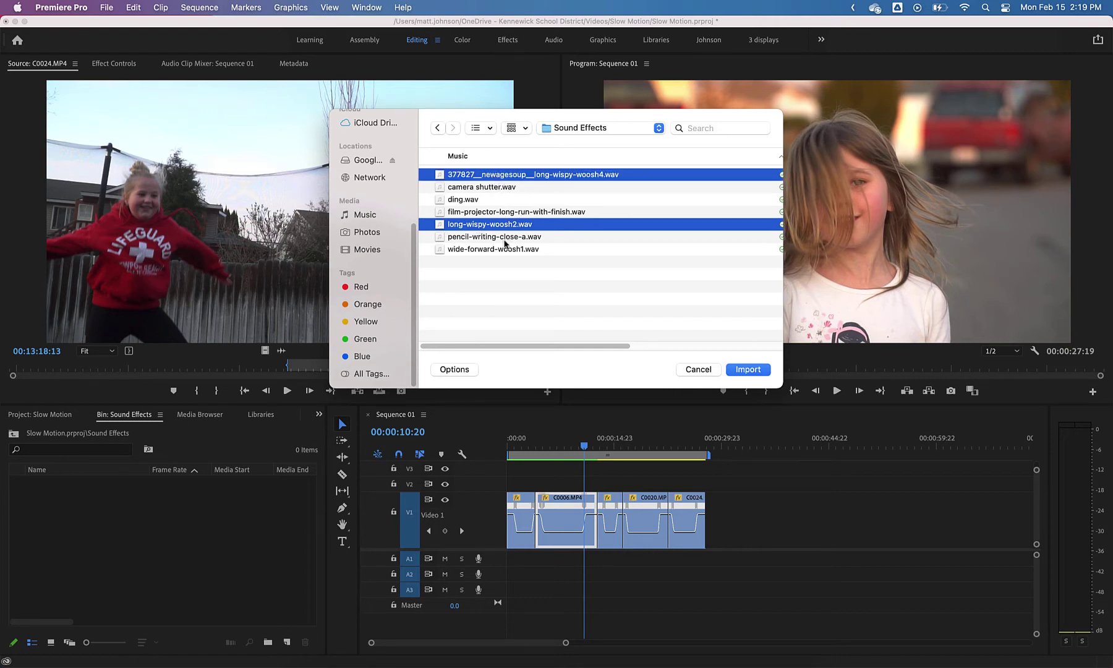
{"action": "left_click", "coordinate": [499, 249], "text": "super"}
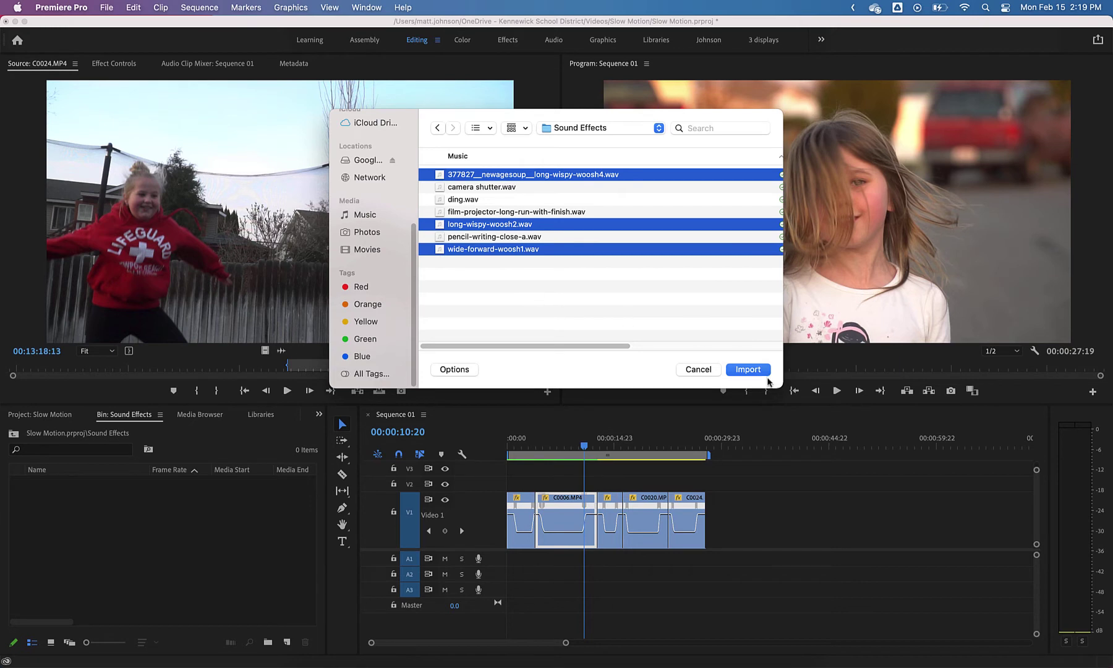
{"action": "left_click", "coordinate": [748, 371]}
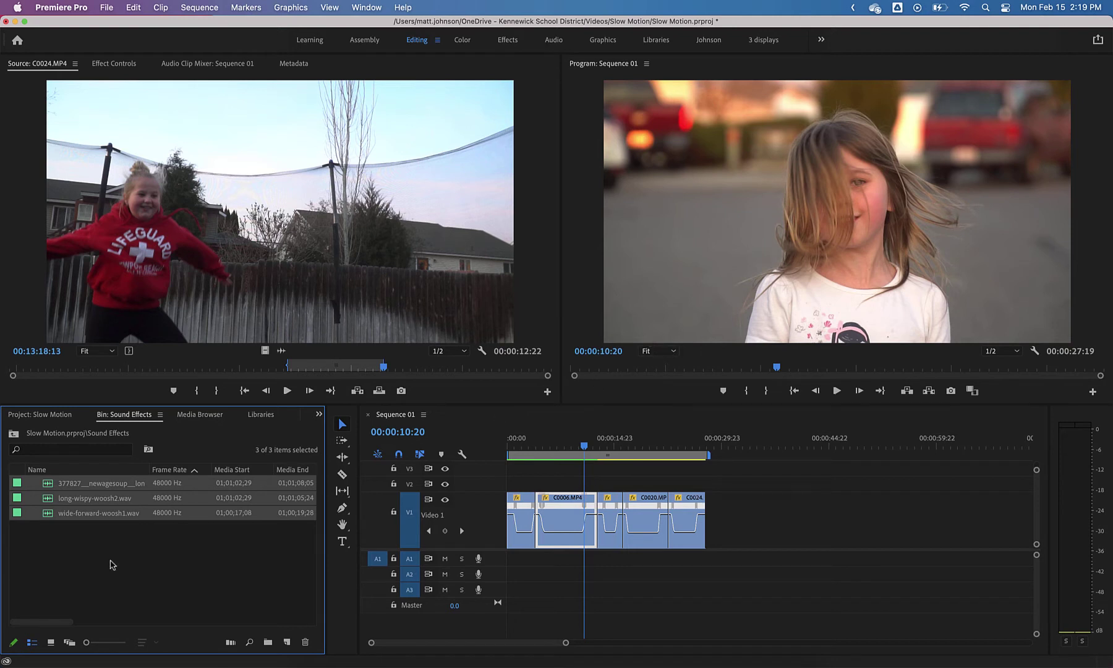
{"action": "left_click", "coordinate": [143, 586]}
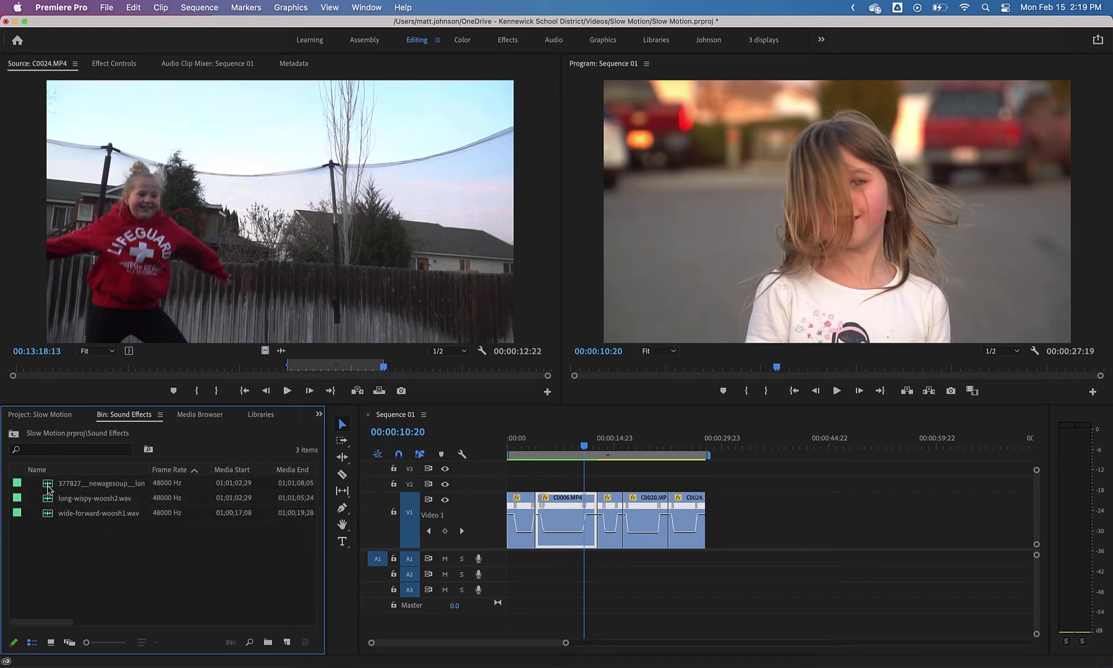
Preview the long-wispy-woosh4 sound in the Source monitor and place it at the start of audio track A1
{"action": "double_click", "coordinate": [48, 489]}
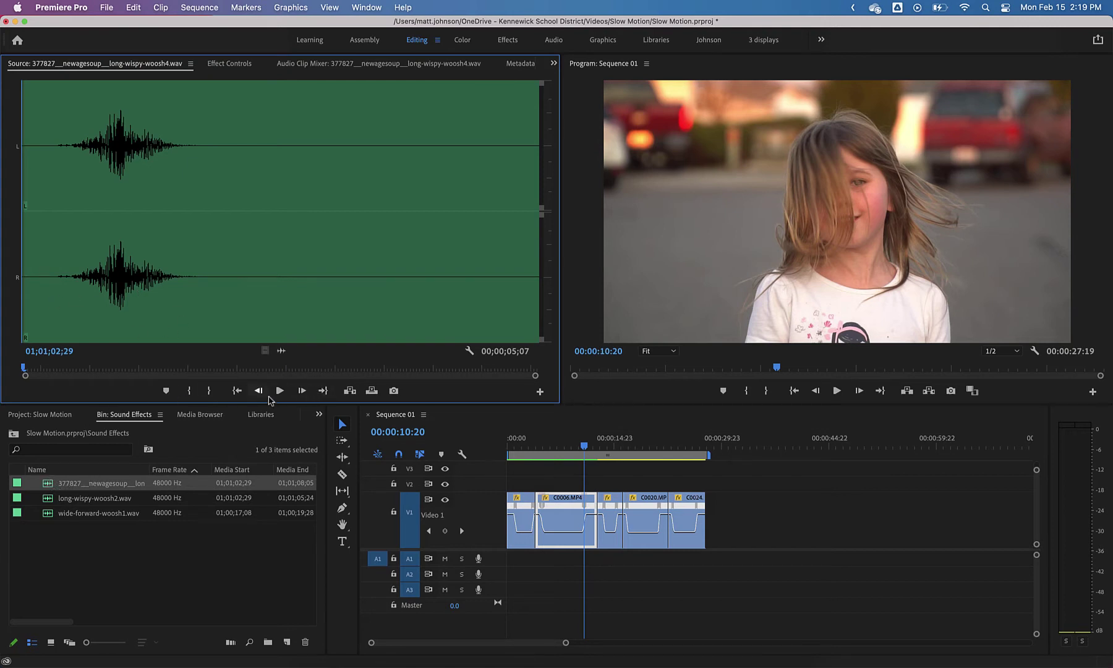
{"action": "left_click", "coordinate": [280, 390]}
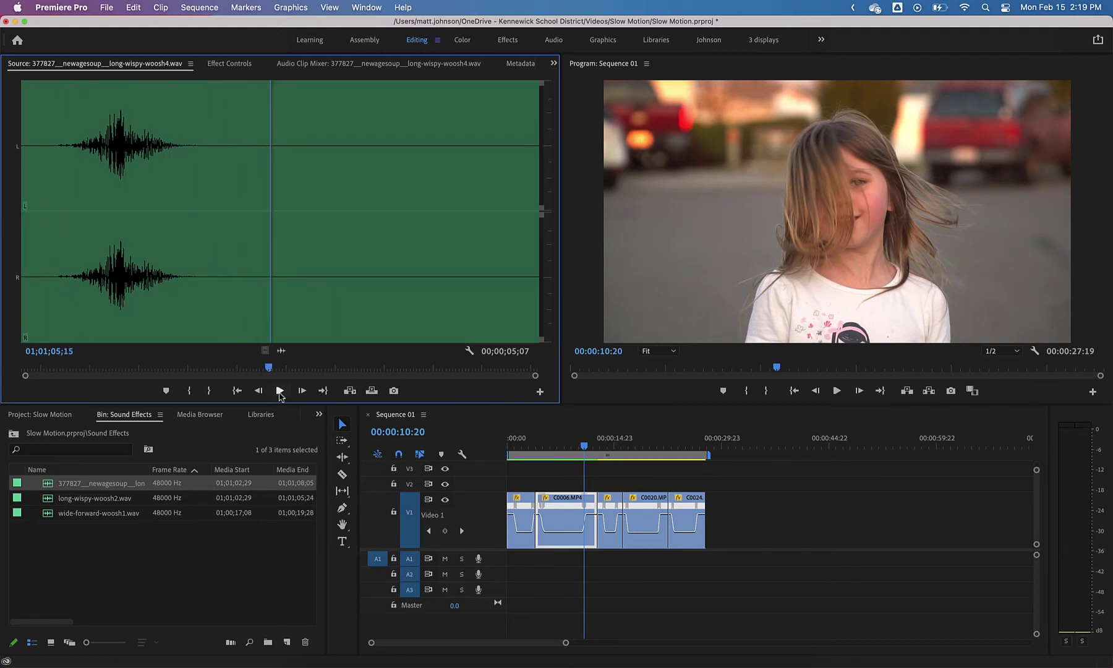
{"action": "left_click", "coordinate": [280, 391]}
{"action": "left_click_drag", "start_coordinate": [59, 490], "coordinate": [510, 563]}
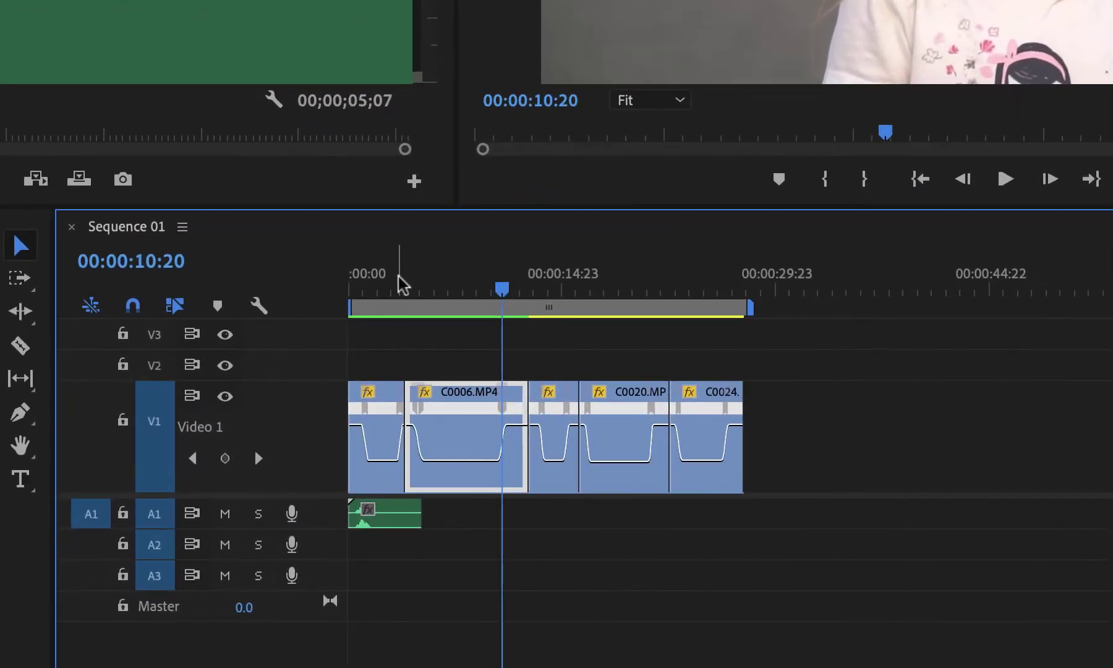
Move the playhead to 00:00:01:20 and enlarge audio track A1 so the whoosh waveform can be read
{"action": "left_click", "coordinate": [522, 443]}
{"action": "left_click", "coordinate": [374, 279]}
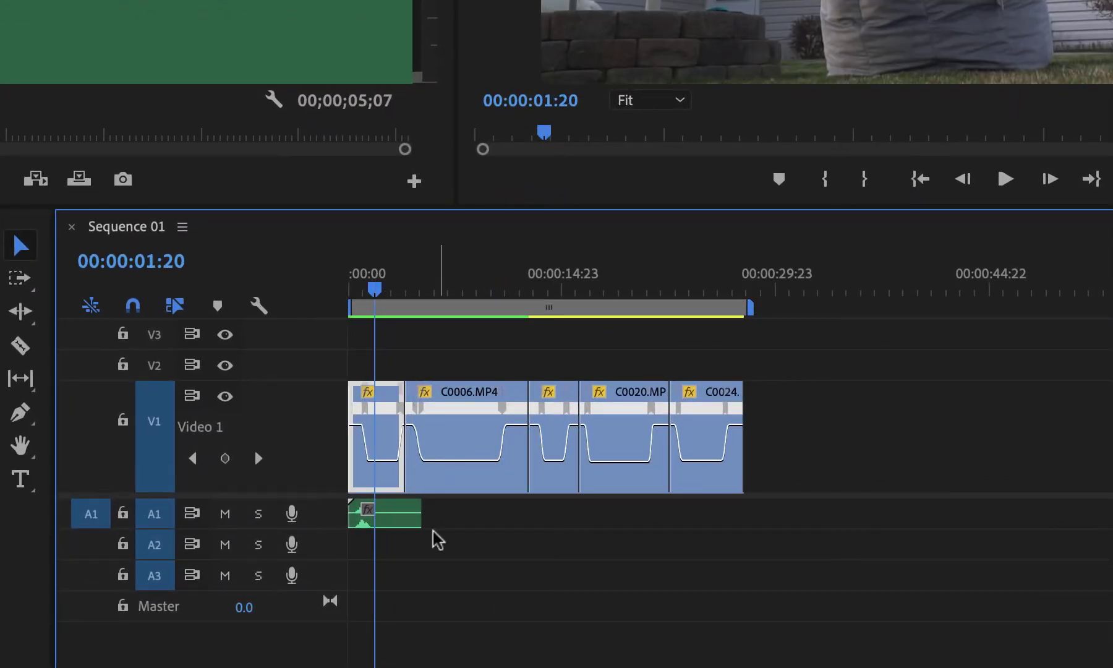
{"action": "key", "text": "="}
{"action": "key", "text": "="}
{"action": "key", "text": "="}
{"action": "key", "text": "="}
{"action": "key", "text": "="}
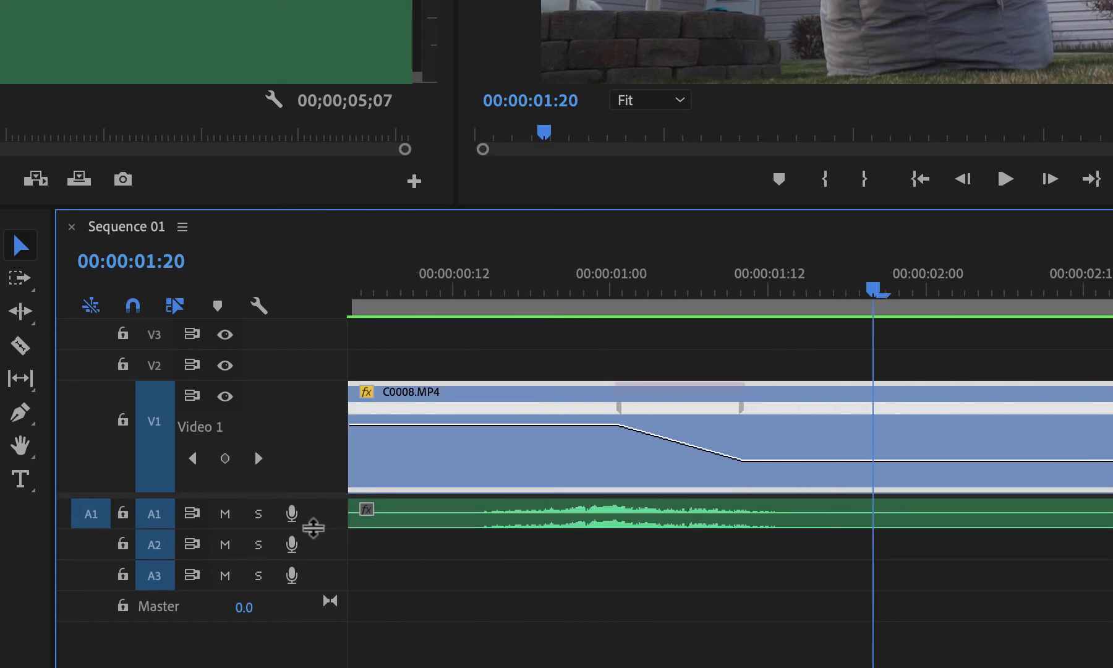
{"action": "left_click_drag", "start_coordinate": [313, 529], "coordinate": [348, 655]}
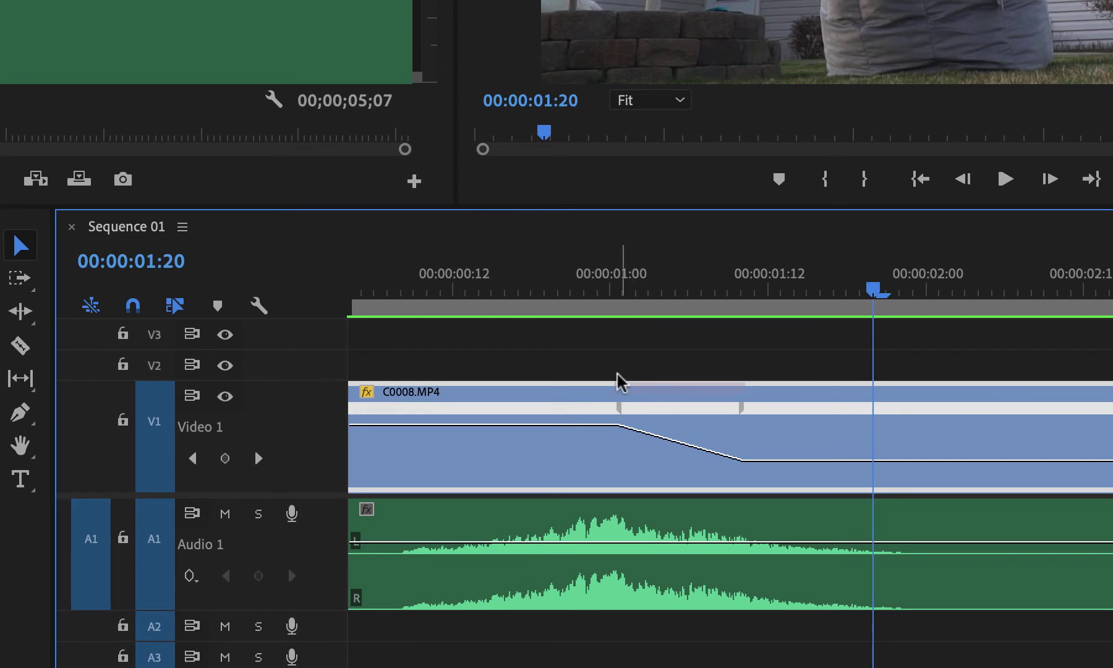
Align the whoosh's waveform peak with the middle of C0008.MP4's first speed ramp and play the result
{"action": "left_click_drag", "start_coordinate": [592, 601], "coordinate": [700, 590]}
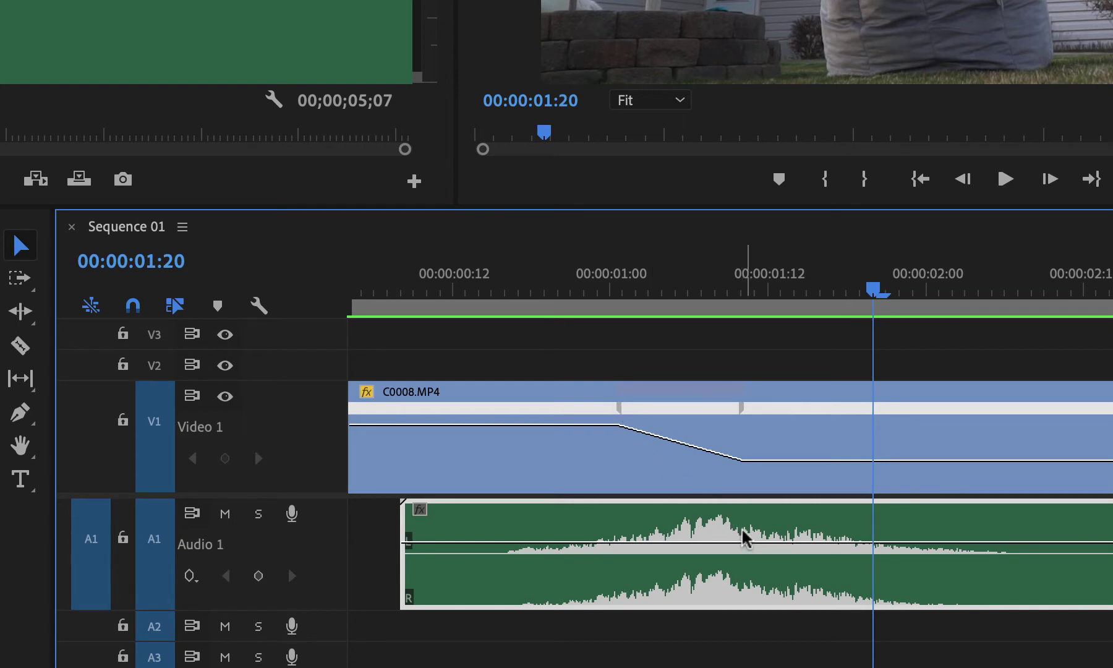
{"action": "left_click_drag", "start_coordinate": [745, 534], "coordinate": [708, 536]}
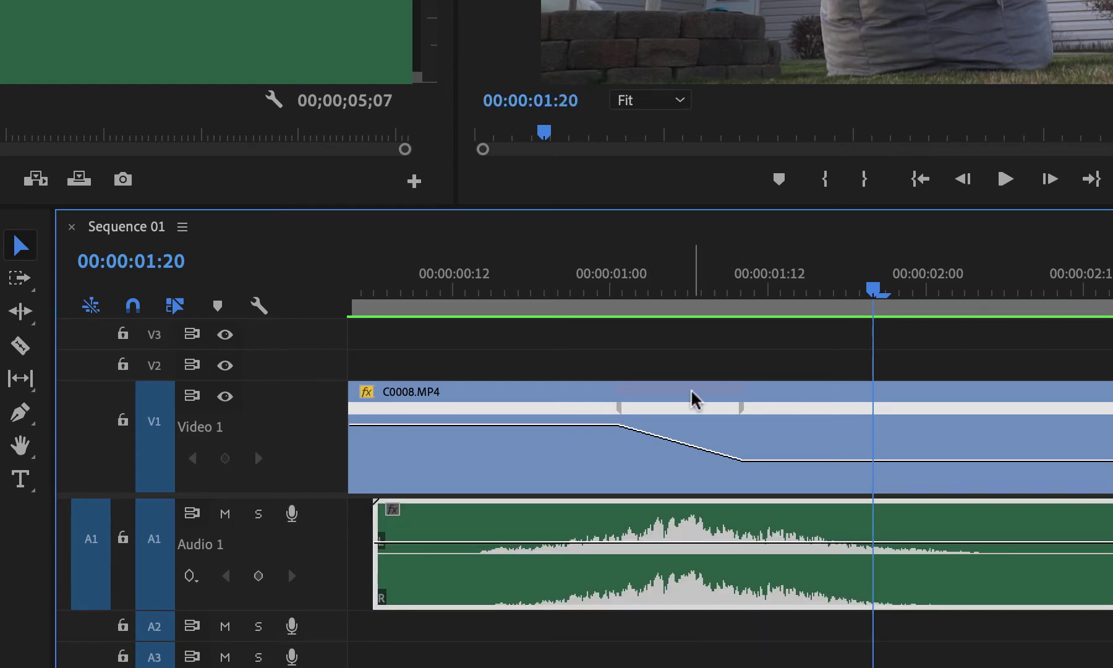
{"action": "left_click", "coordinate": [548, 287]}
{"action": "key", "text": "space"}
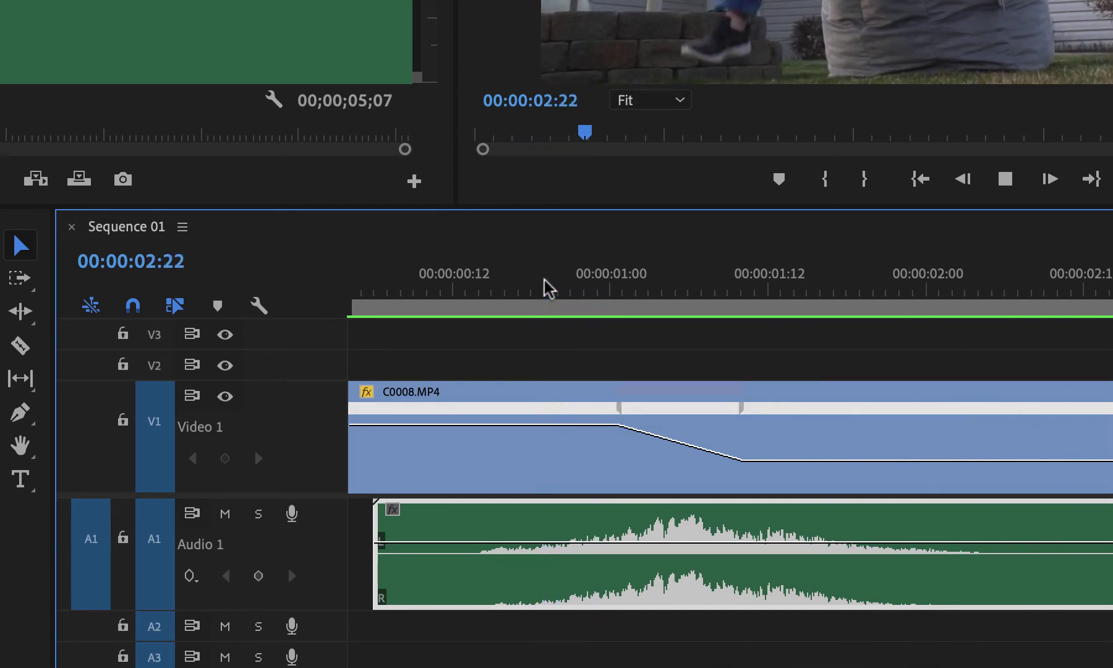
{"action": "key", "text": "space"}
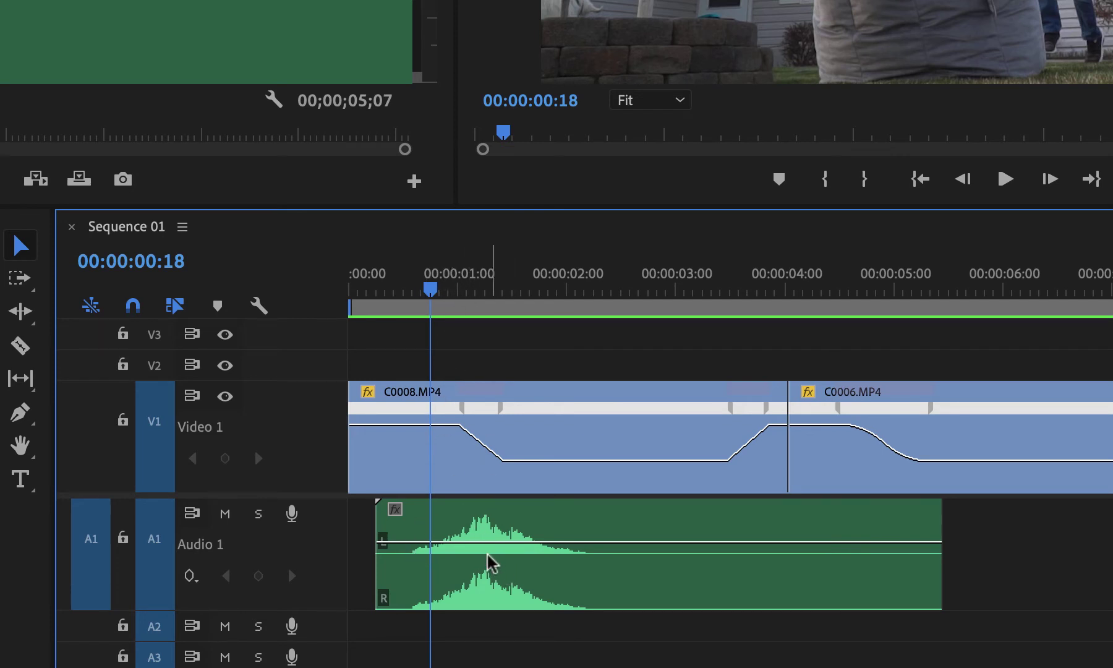
Shift the whoosh slightly later so its peak falls just past the end of C0008.MP4's first ramp, and play it back
{"action": "left_click_drag", "start_coordinate": [492, 561], "coordinate": [515, 555]}
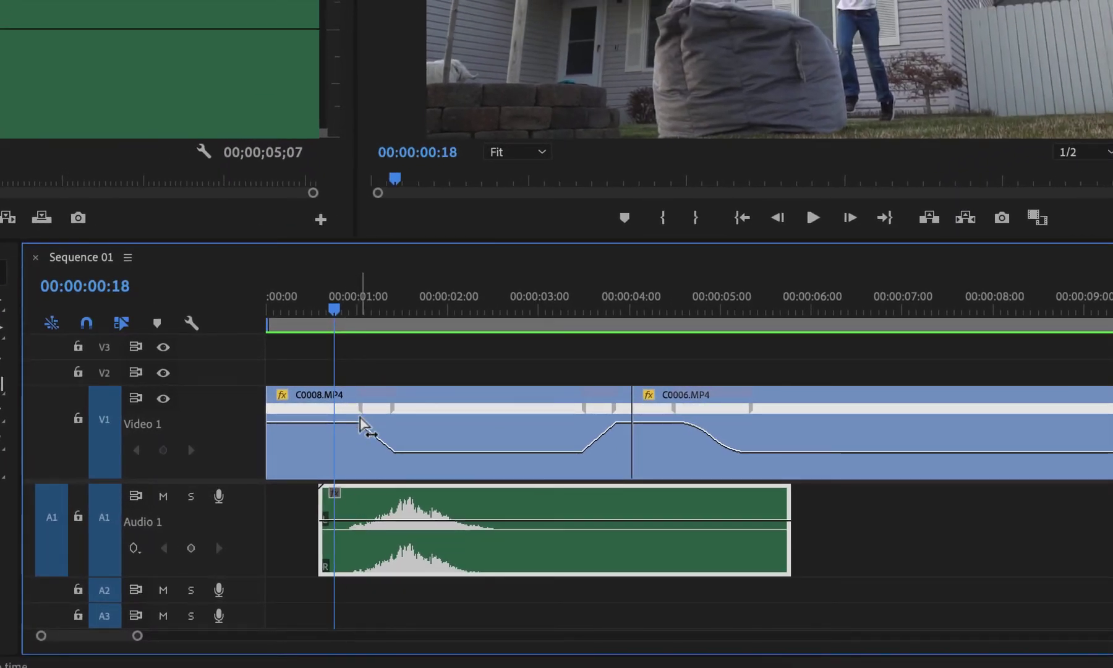
{"action": "left_click_drag", "start_coordinate": [137, 634], "coordinate": [73, 635]}
{"action": "left_click_drag", "start_coordinate": [799, 561], "coordinate": [810, 556]}
{"action": "left_click_drag", "start_coordinate": [73, 635], "coordinate": [121, 637]}
{"action": "key", "text": "space"}
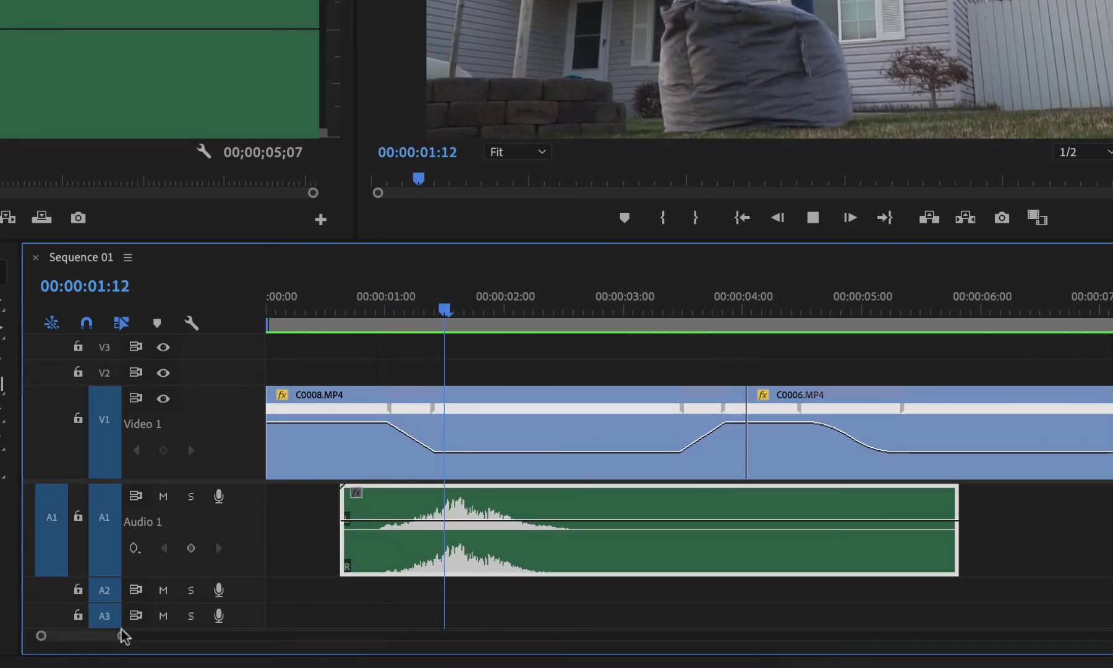
{"action": "key", "text": "space"}
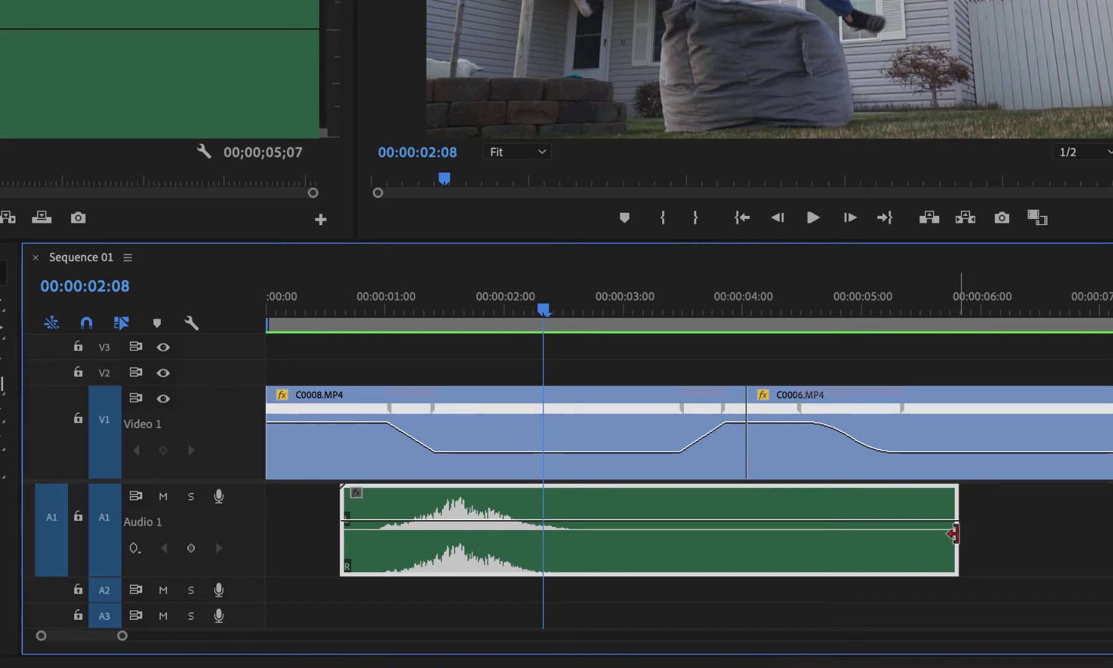
Trim the whoosh clip's end to just after its waveform peak and play the section from before the ramp
{"action": "left_click_drag", "start_coordinate": [951, 530], "coordinate": [469, 555]}
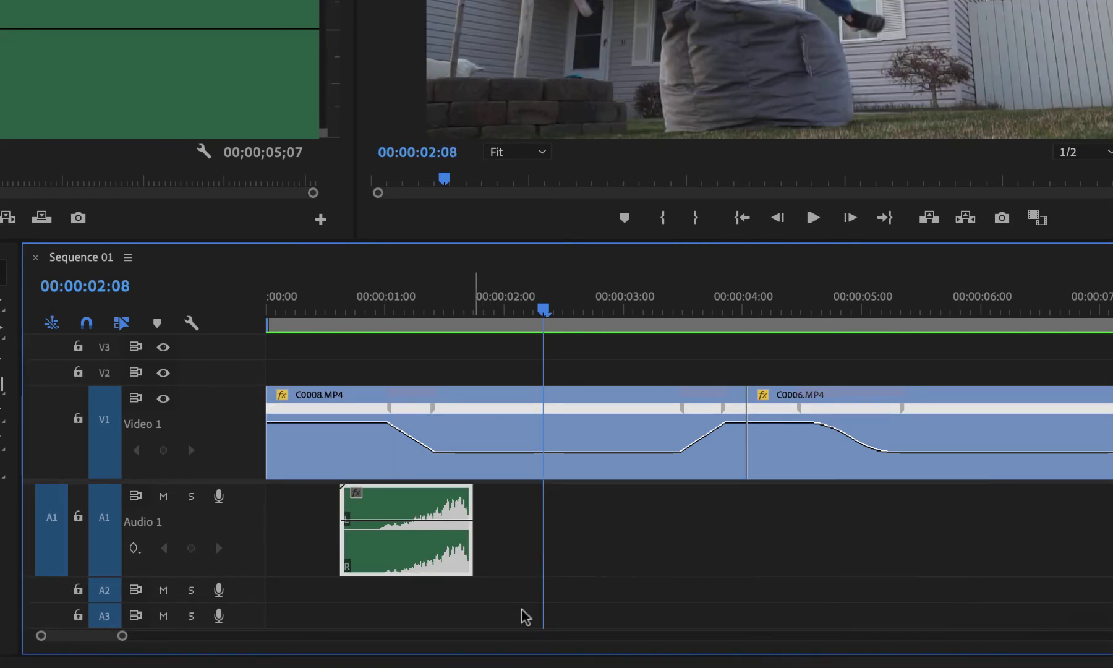
{"action": "left_click", "coordinate": [335, 308]}
{"action": "key", "text": "space"}
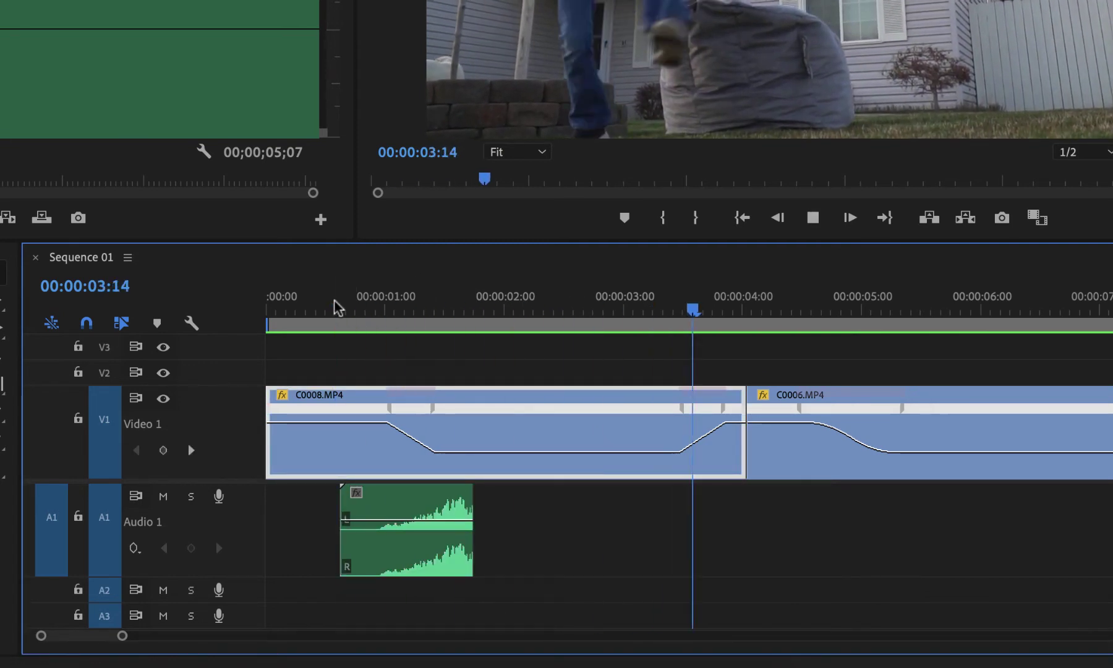
{"action": "key", "text": "space"}
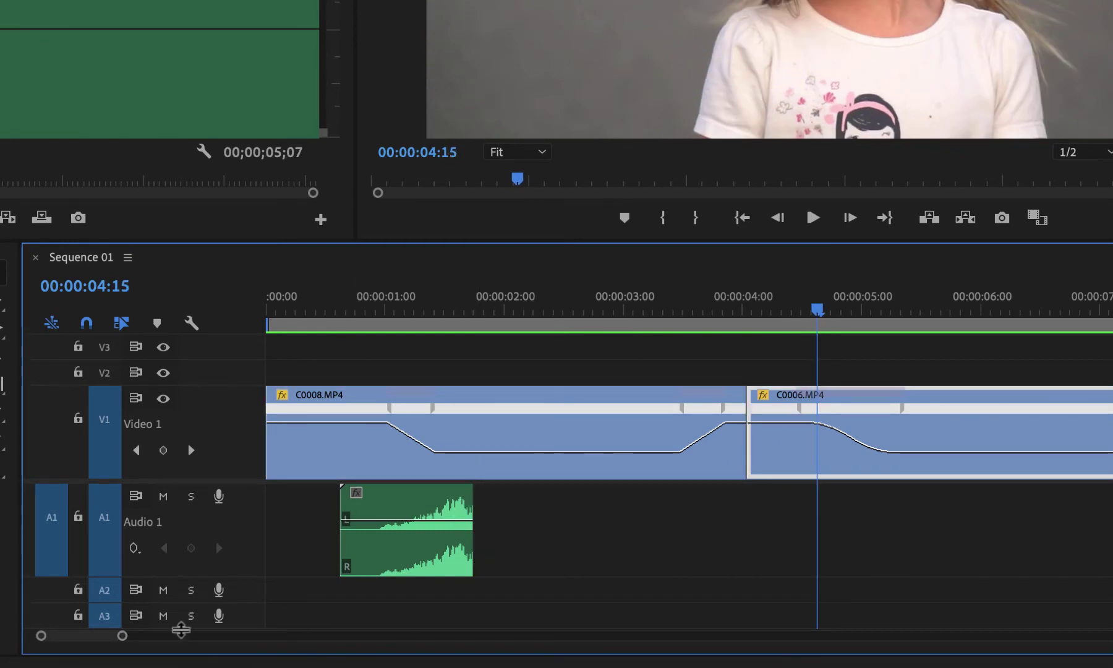
Apply the default Constant Power transition to the whoosh clip's end and shorten it to a brief fade-out
{"action": "left_click", "coordinate": [475, 526]}
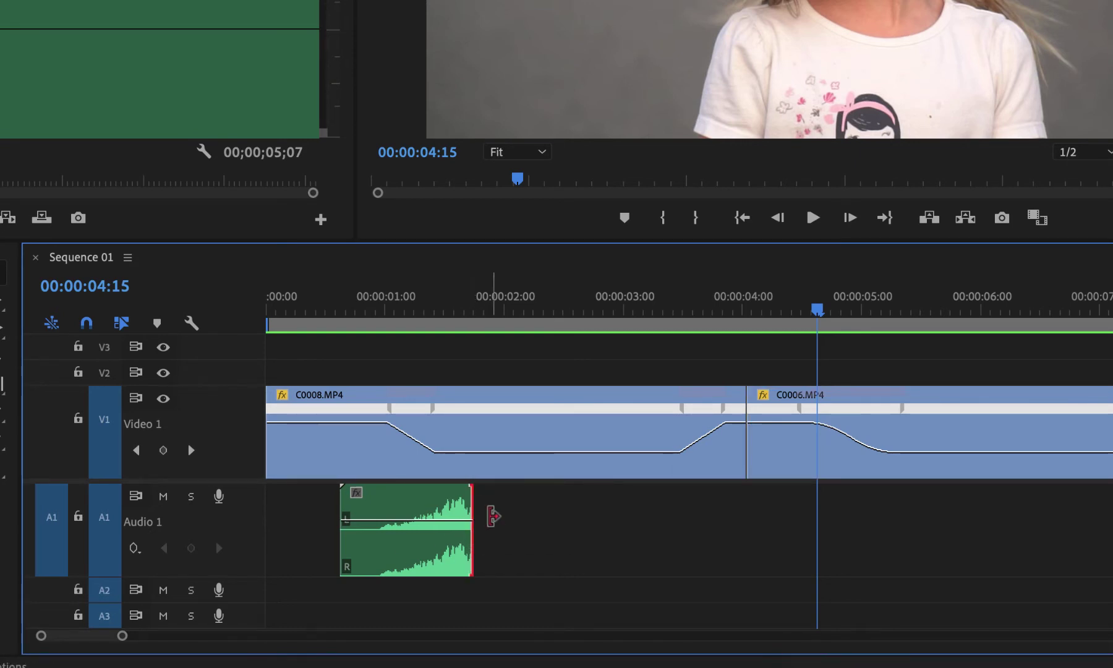
{"action": "right_click", "coordinate": [471, 547]}
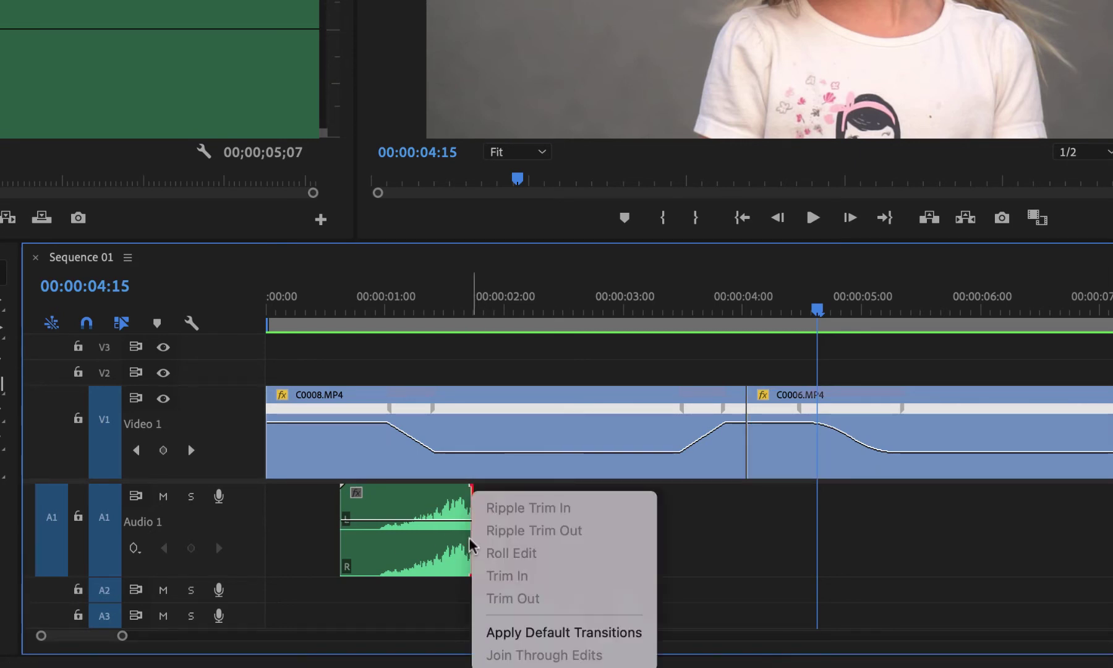
{"action": "left_click", "coordinate": [566, 632]}
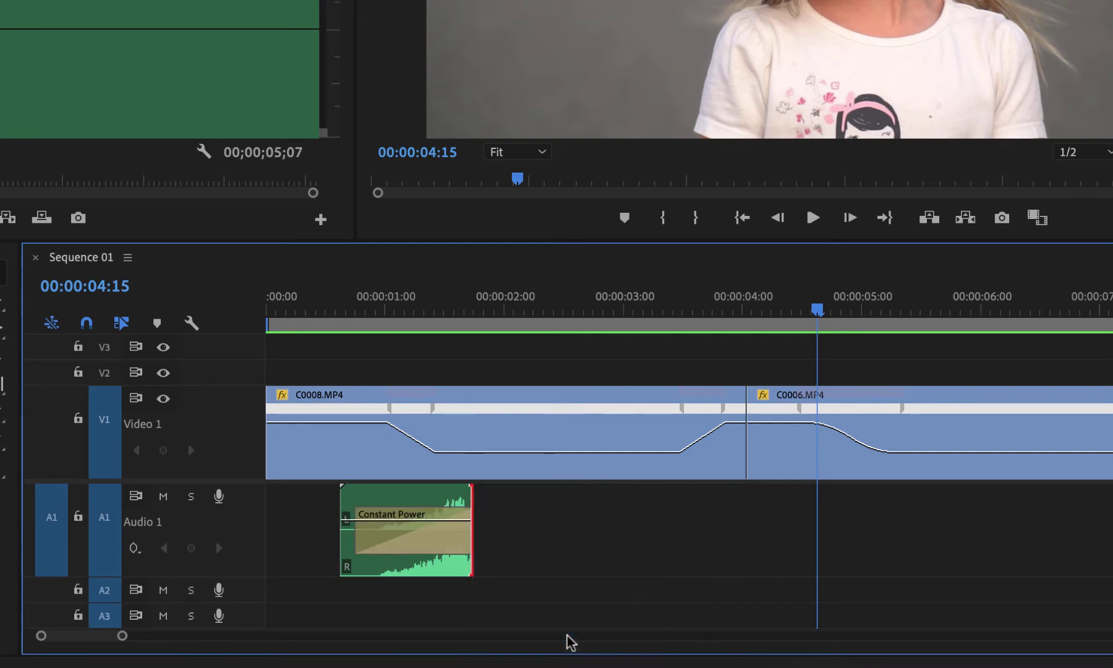
{"action": "left_click", "coordinate": [357, 544]}
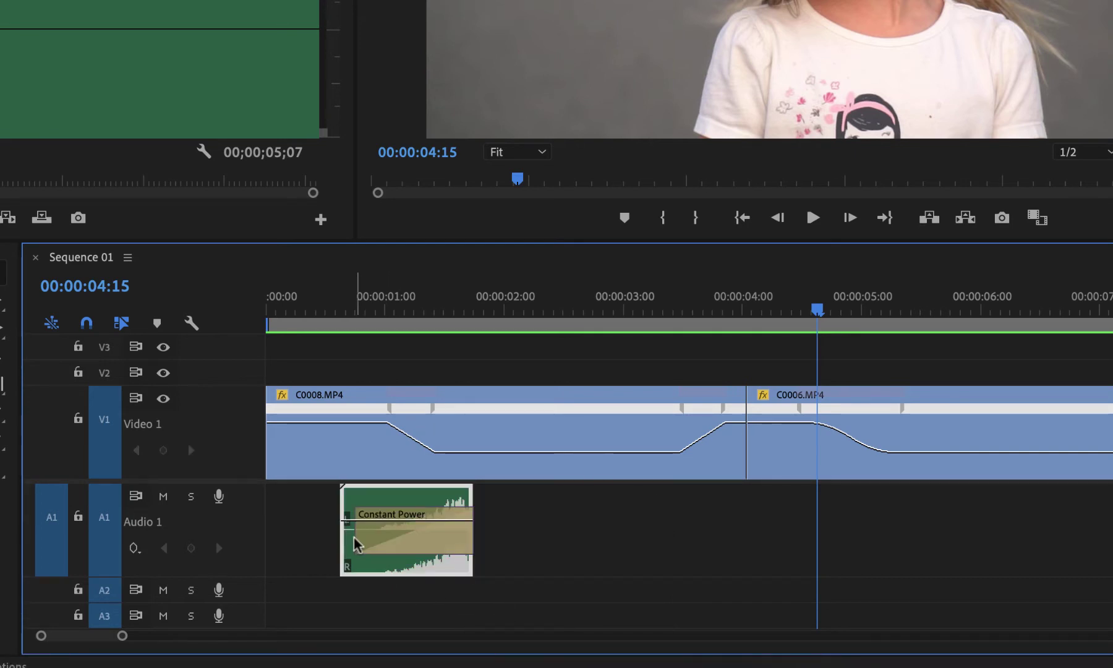
{"action": "left_click_drag", "start_coordinate": [357, 544], "coordinate": [454, 548]}
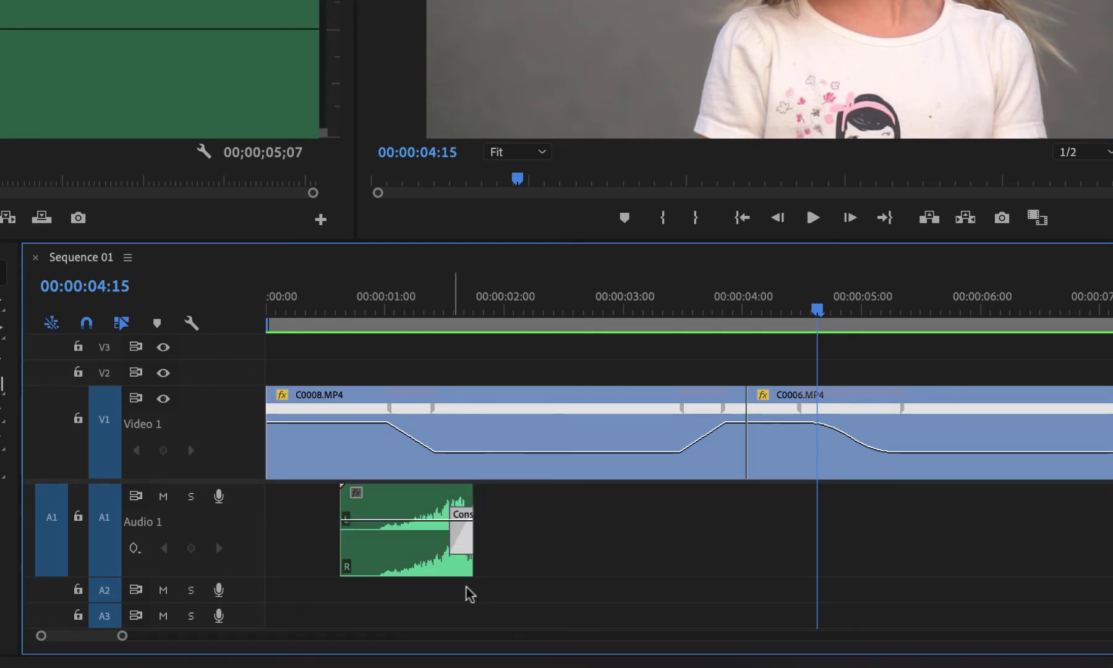
Play the section from just before the whoosh to check its fade-out against C0008.MP4's first ramp
{"action": "left_click", "coordinate": [360, 292]}
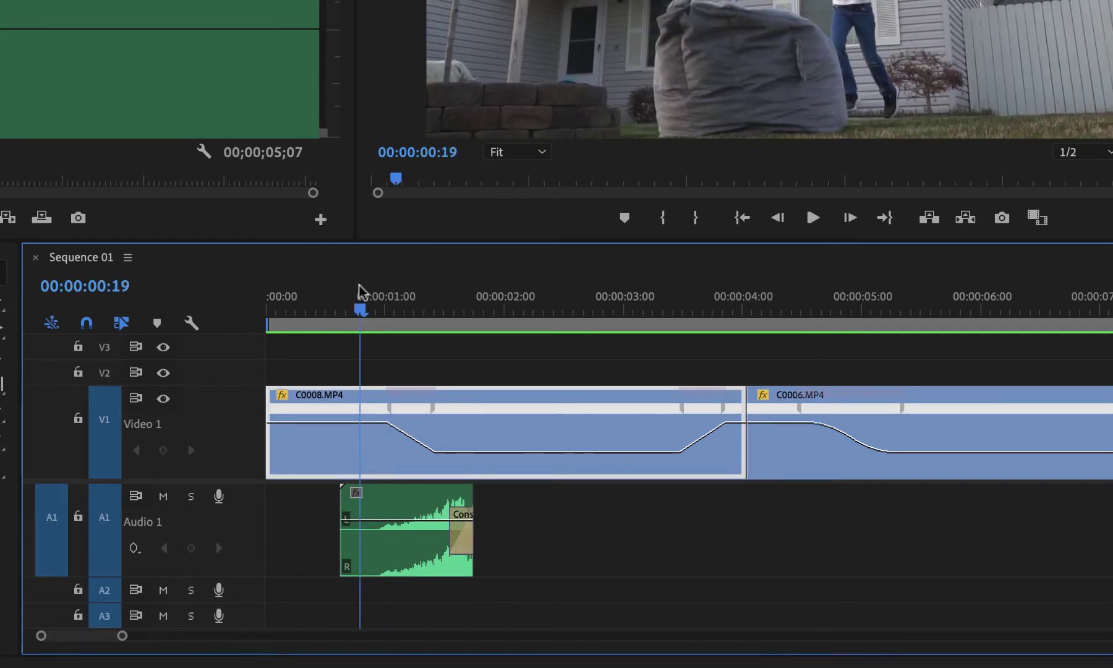
{"action": "left_click", "coordinate": [351, 291]}
{"action": "key", "text": "space"}
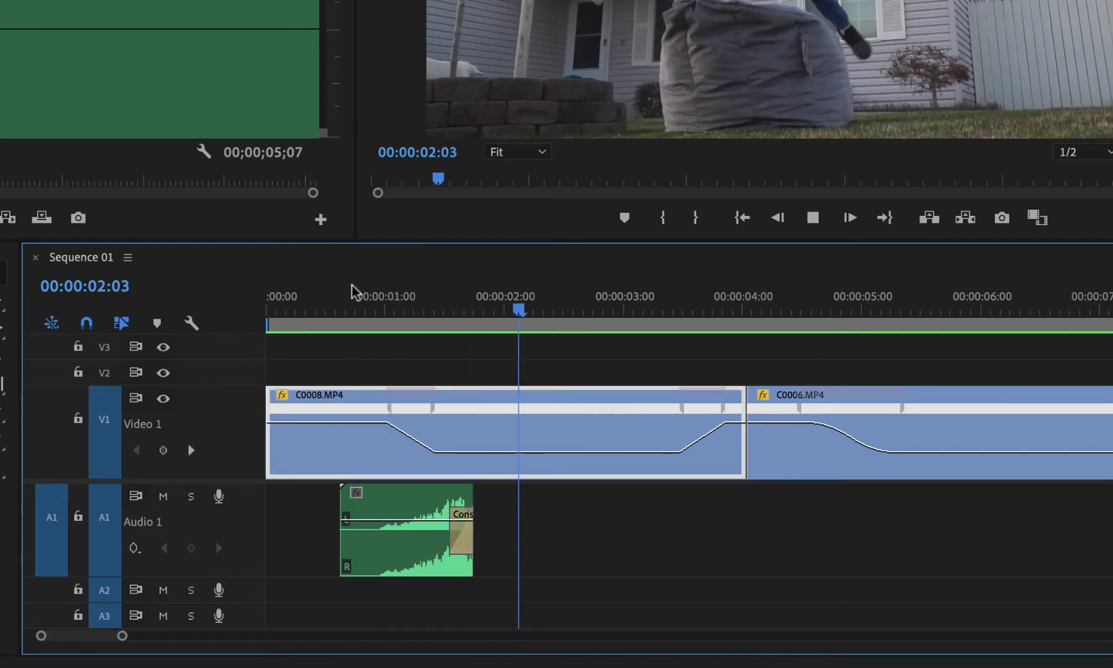
{"action": "key", "text": "space"}
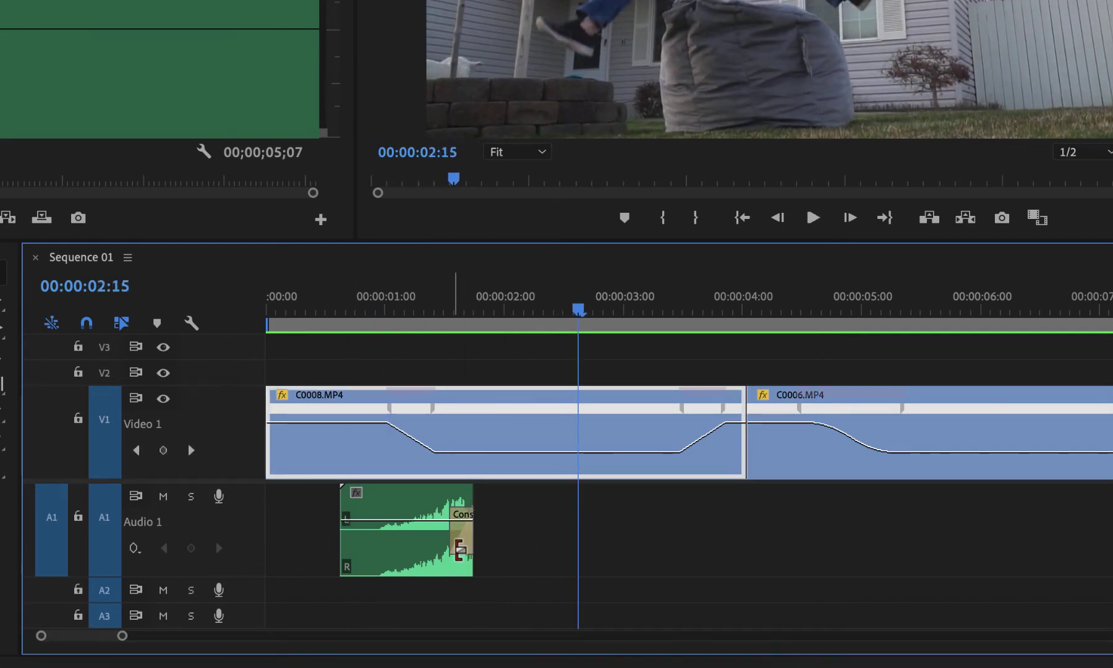
Extend the whoosh clip's end slightly past its waveform peak and play the section from before the ramp
{"action": "left_click_drag", "start_coordinate": [460, 547], "coordinate": [484, 547]}
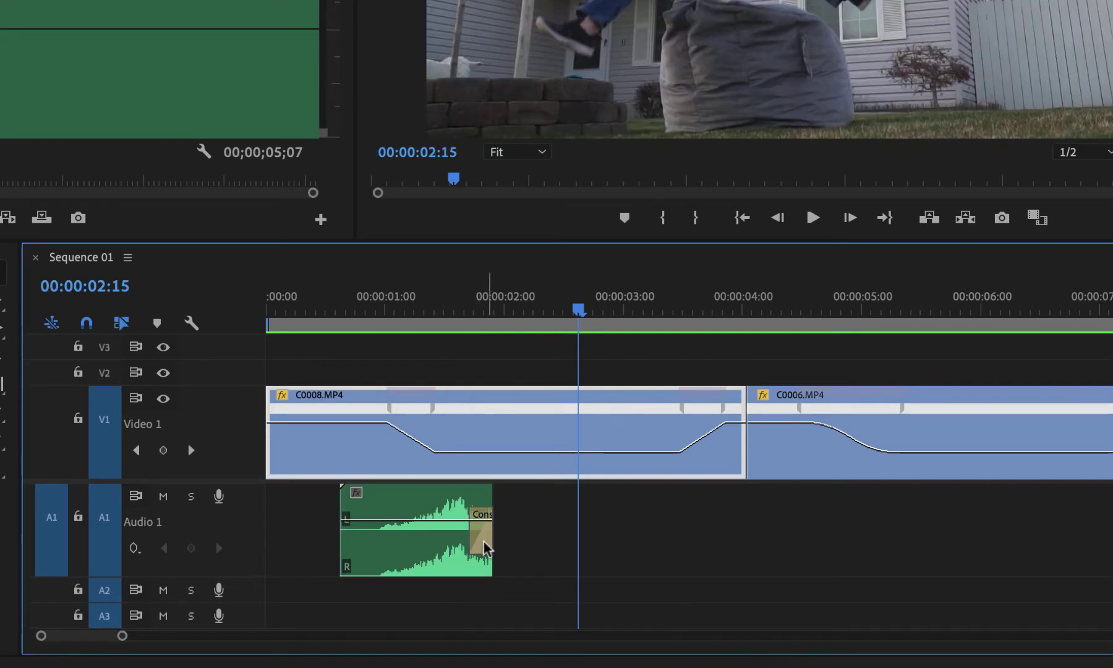
{"action": "left_click", "coordinate": [350, 300]}
{"action": "key", "text": "space"}
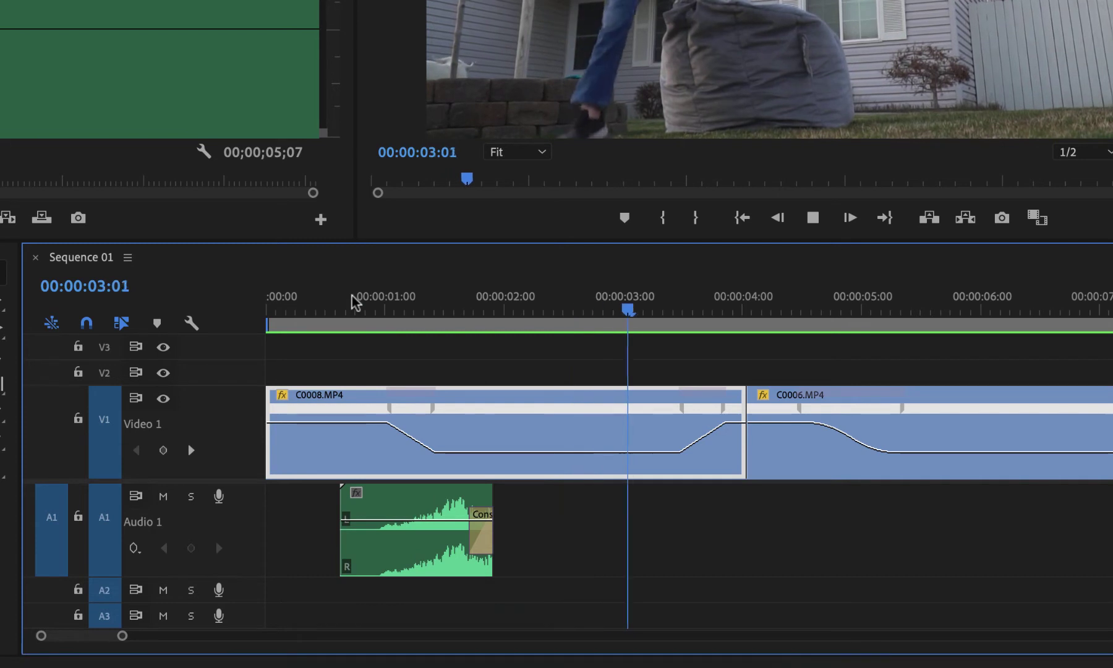
{"action": "key", "text": "space"}
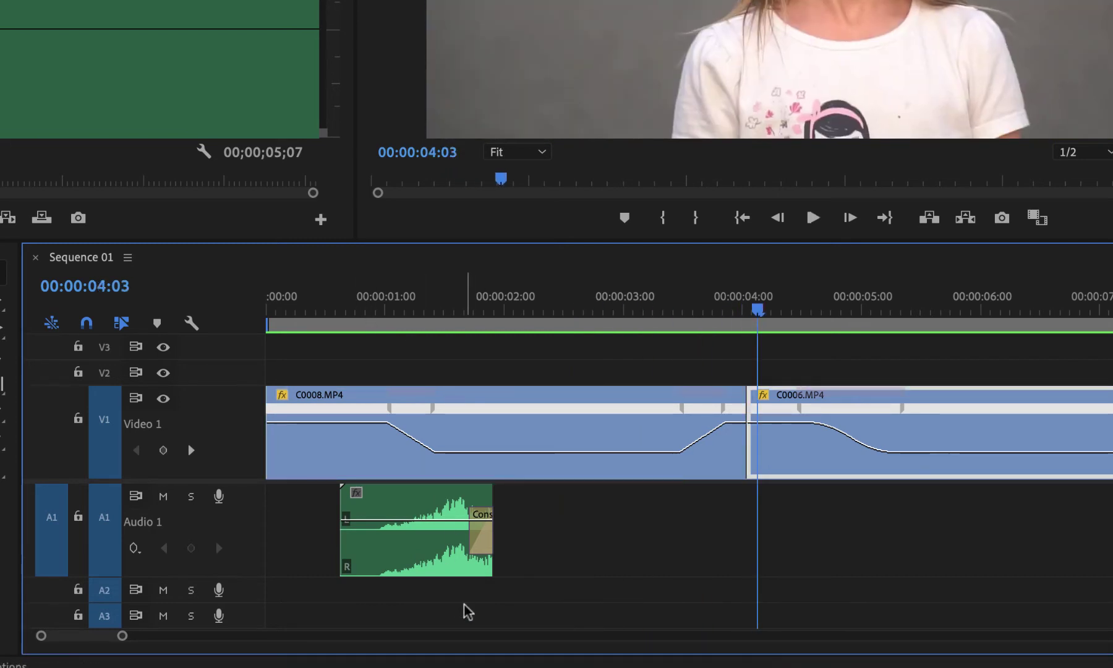
Replace the whoosh's Constant Power transition with two volume keyframes near its end, lowering the last one to fade out the sound
{"action": "left_click", "coordinate": [485, 550]}
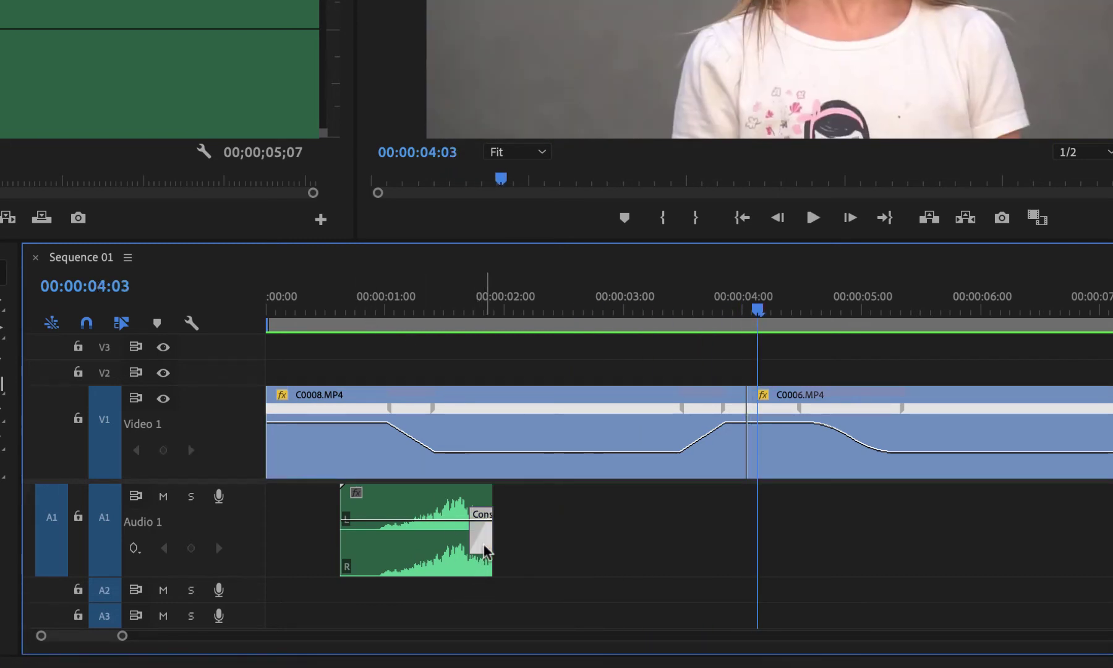
{"action": "key", "text": "Delete"}
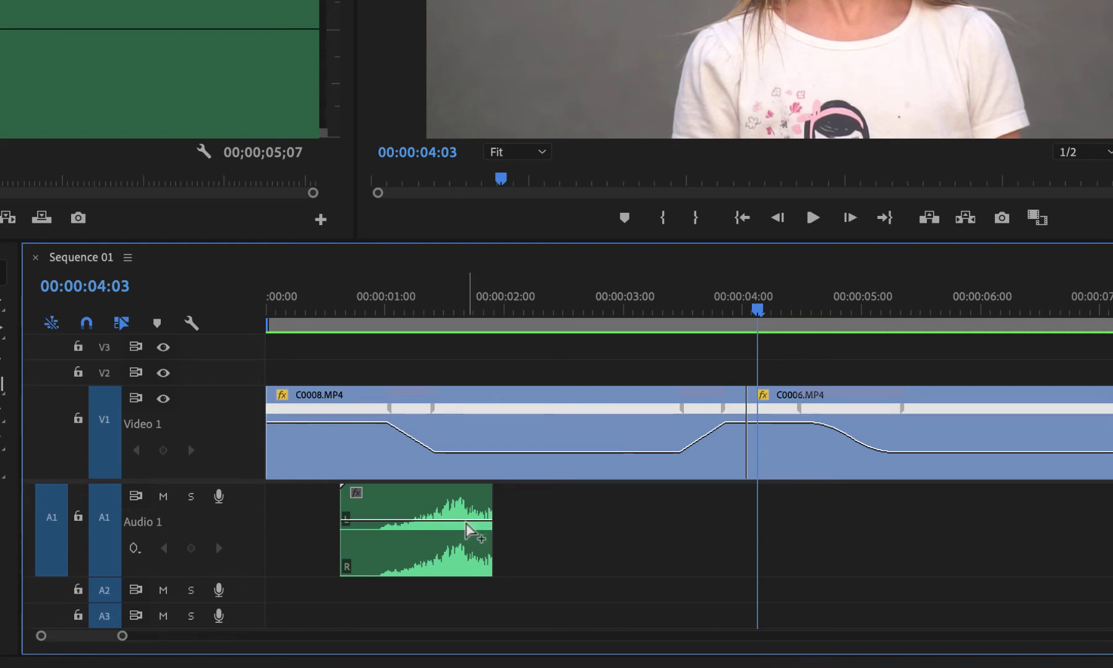
{"action": "left_click", "coordinate": [470, 520], "text": "ctrl"}
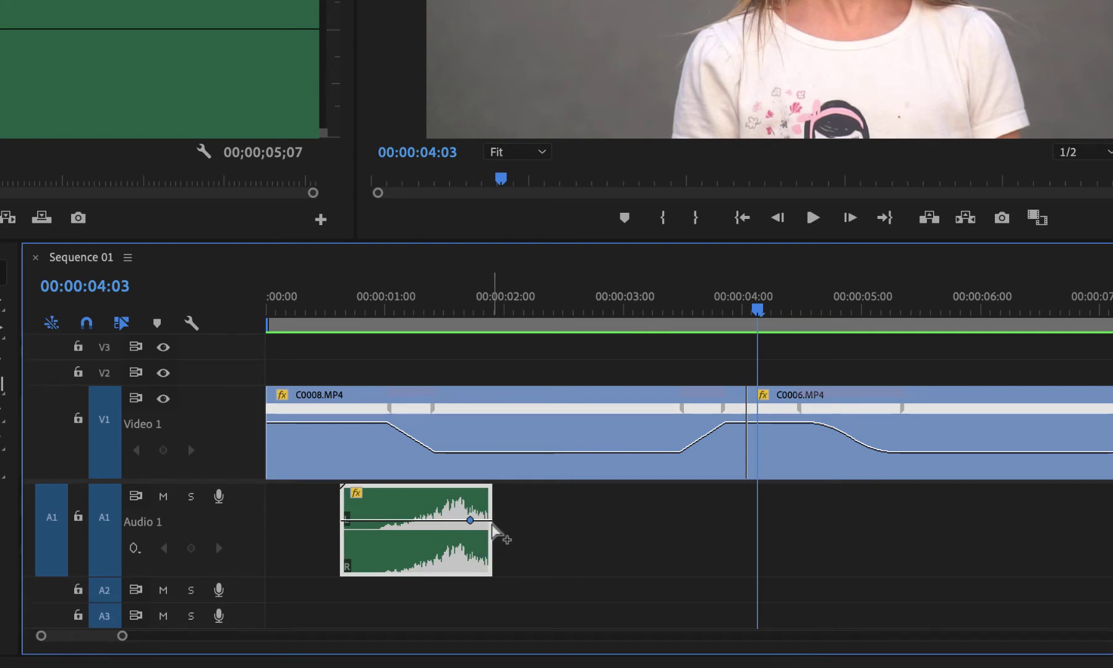
{"action": "left_click", "coordinate": [491, 520], "text": "ctrl"}
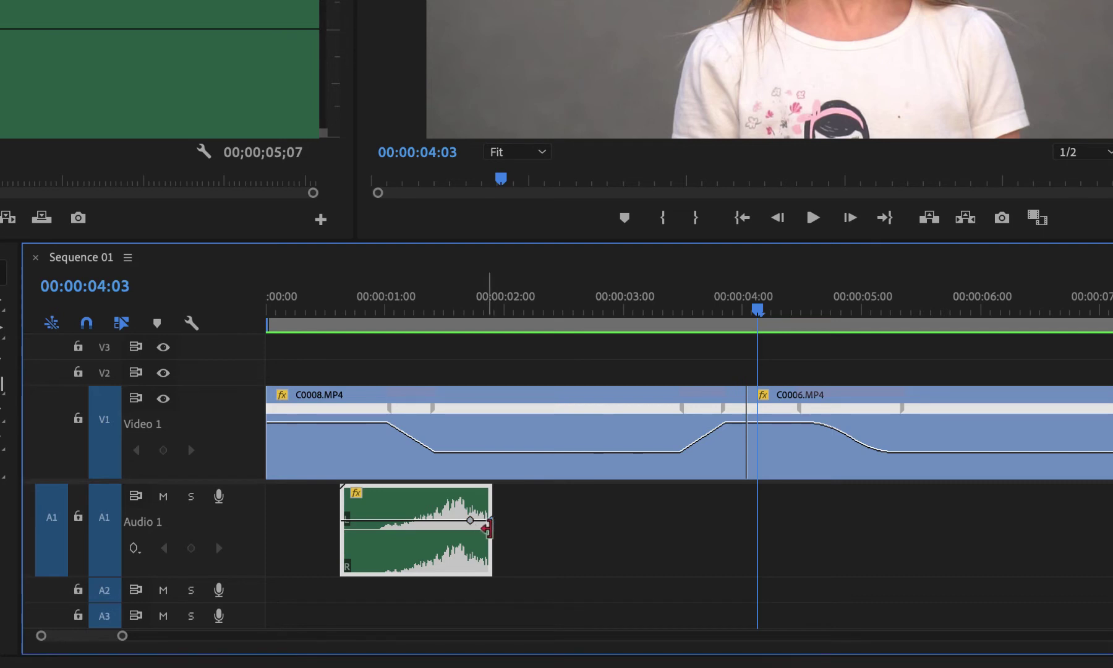
{"action": "left_click_drag", "start_coordinate": [490, 525], "coordinate": [492, 569]}
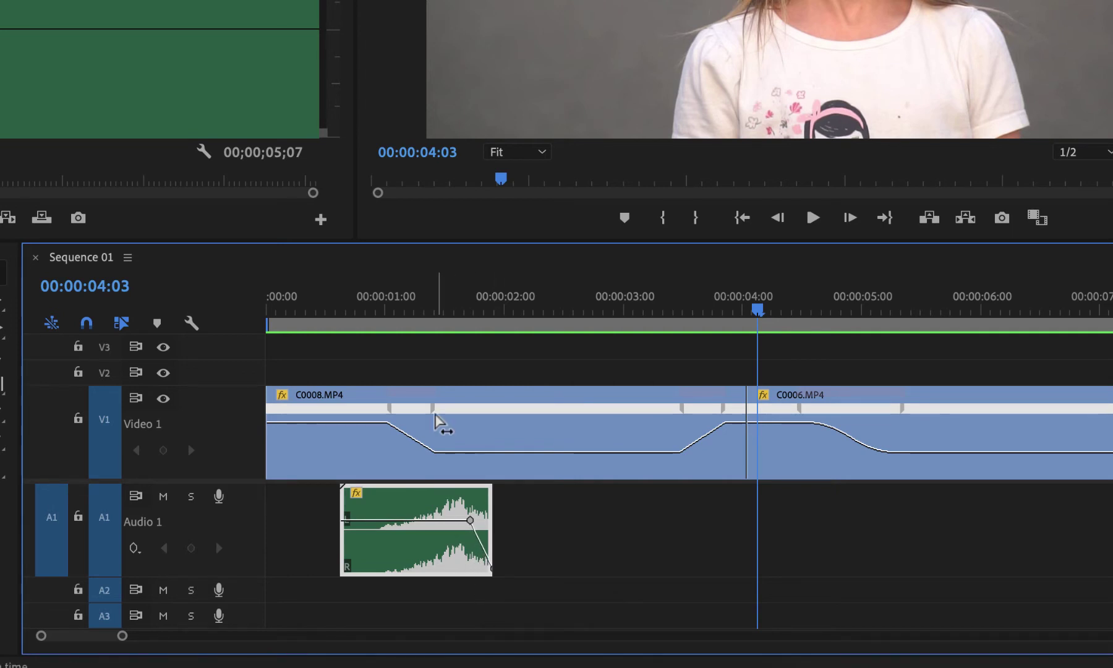
Add three volume keyframes before the whoosh's fade-out, raise the level between the second and third, and play the result
{"action": "left_click", "coordinate": [388, 523], "text": "ctrl"}
{"action": "left_click", "coordinate": [404, 522], "text": "ctrl"}
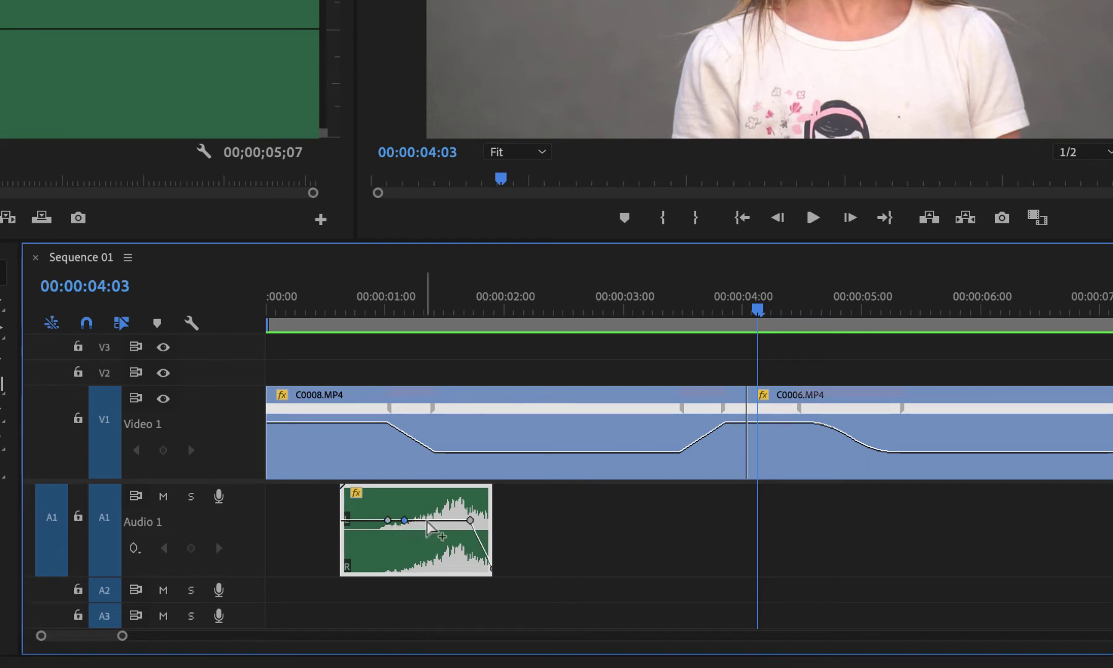
{"action": "left_click", "coordinate": [453, 520], "text": "ctrl"}
{"action": "left_click_drag", "start_coordinate": [429, 519], "coordinate": [429, 509]}
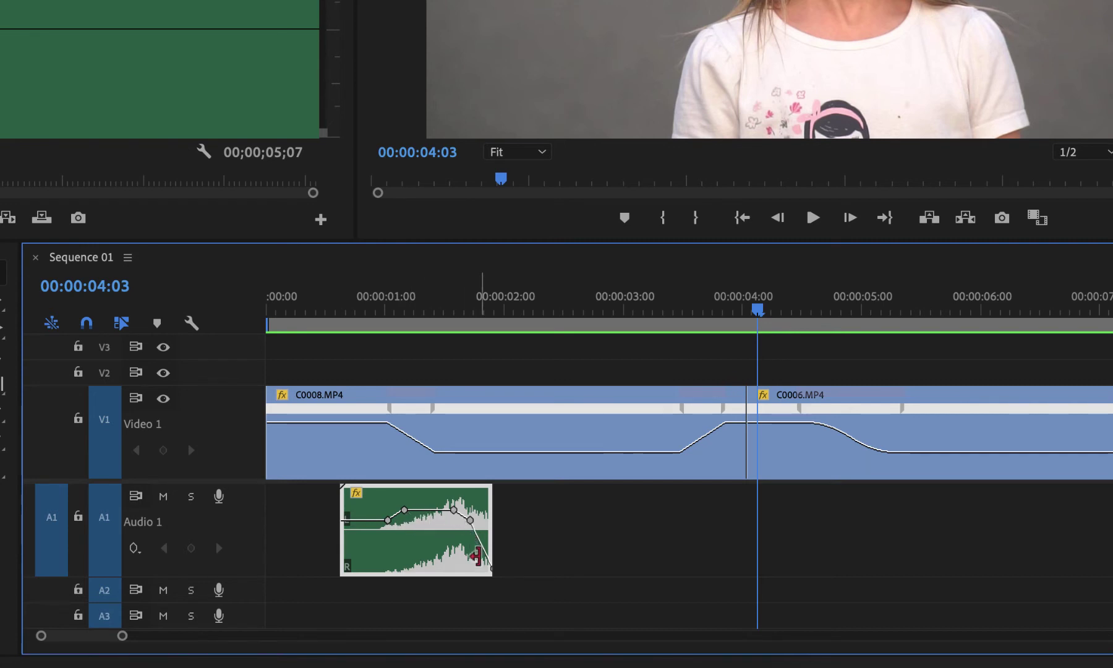
{"action": "left_click", "coordinate": [344, 305]}
{"action": "key", "text": "space"}
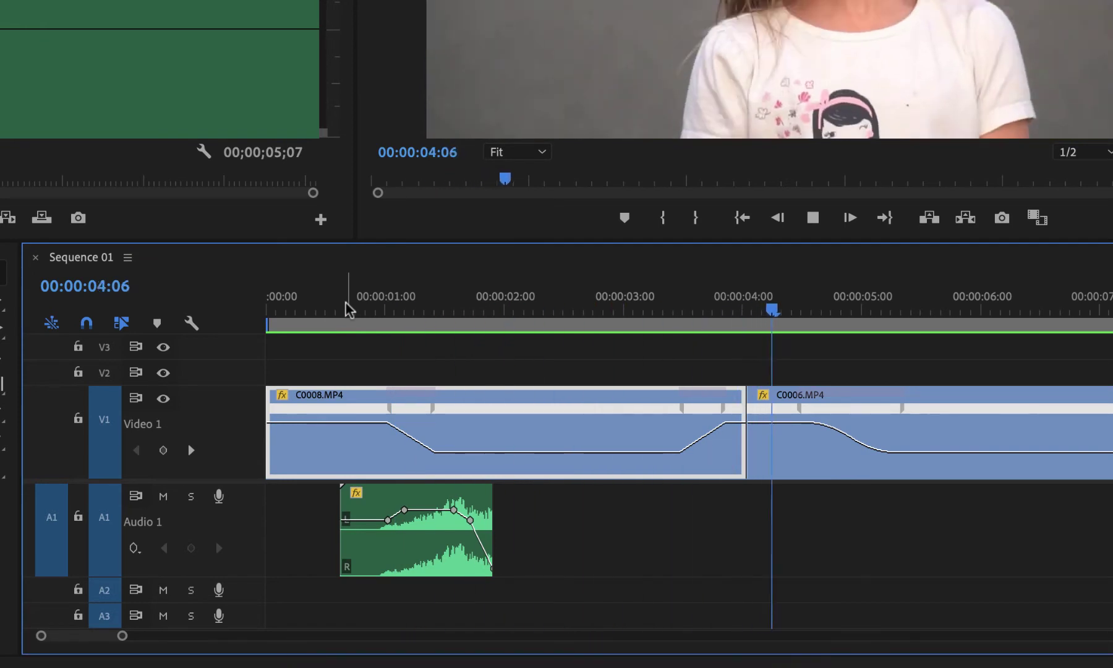
{"action": "key", "text": "space"}
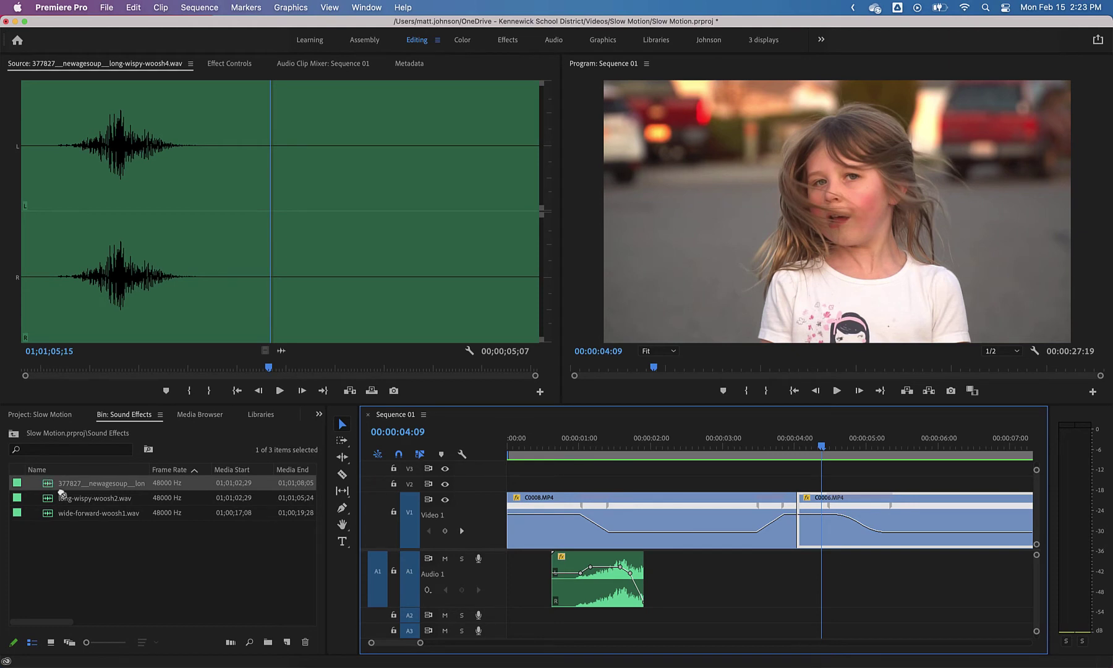
Place the long-wispy-woosh4.wav sound on A2 near C0008.MP4's second ramp, enlarge the track, and trim the clip's silent tail and its build-up
{"action": "left_click_drag", "start_coordinate": [48, 482], "coordinate": [733, 624]}
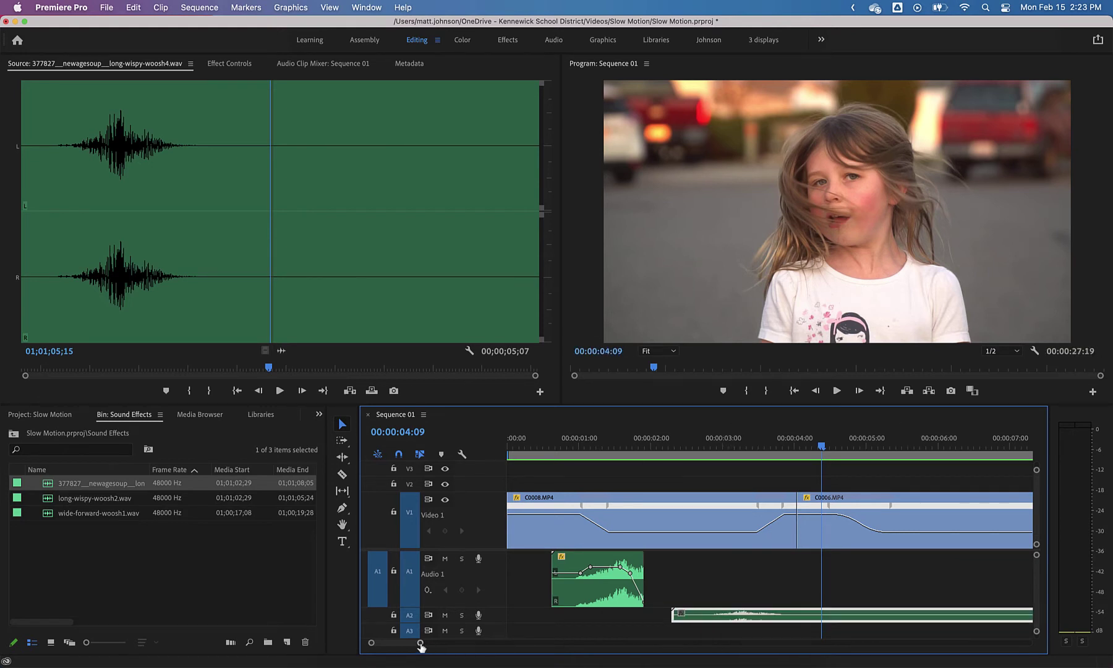
{"action": "left_click_drag", "start_coordinate": [421, 644], "coordinate": [454, 642]}
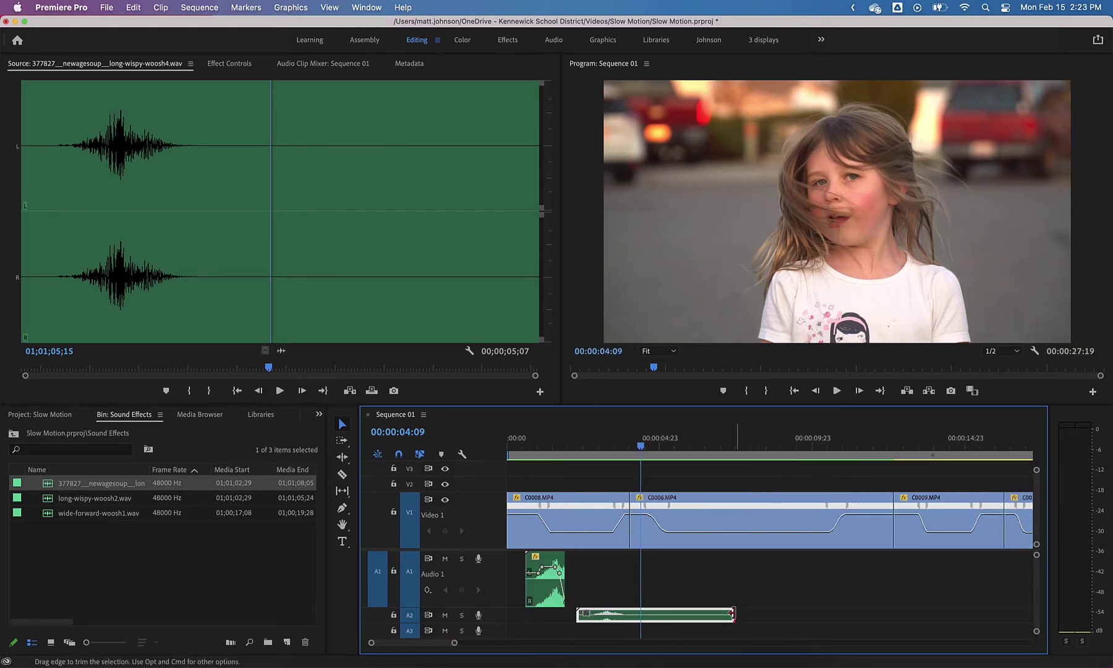
{"action": "left_click_drag", "start_coordinate": [733, 613], "coordinate": [650, 613]}
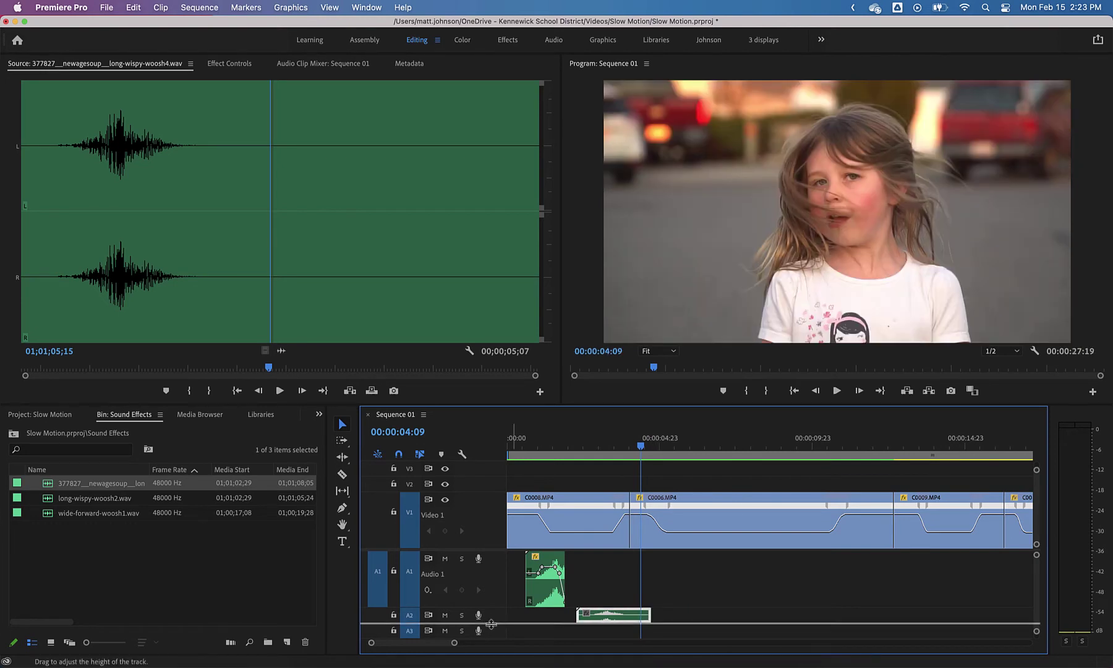
{"action": "left_click_drag", "start_coordinate": [490, 623], "coordinate": [490, 643]}
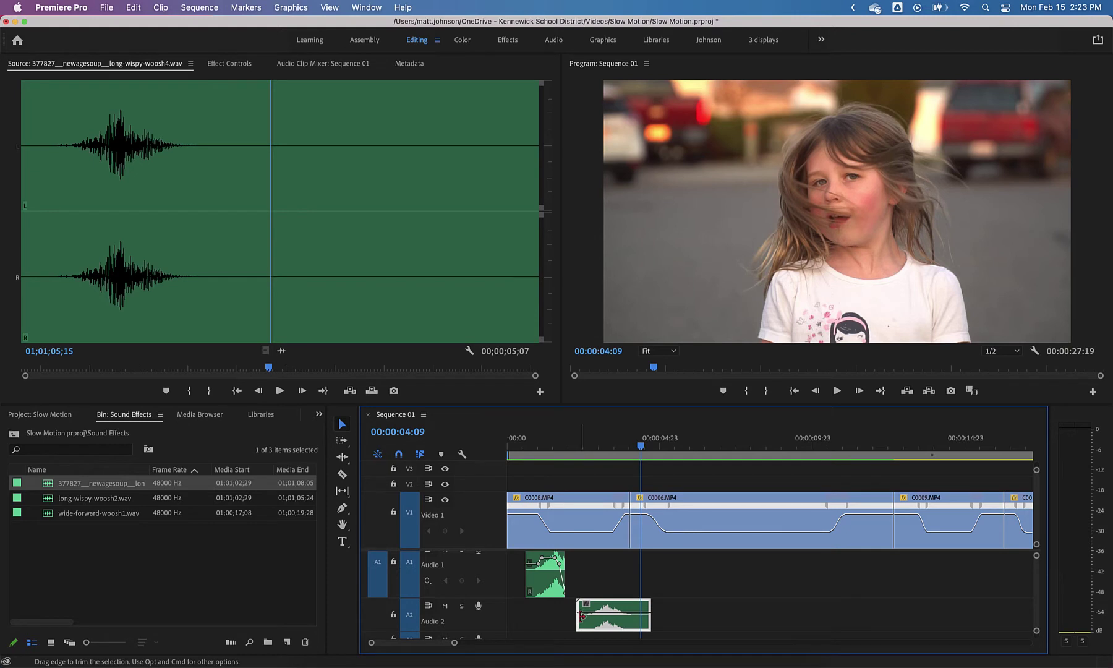
{"action": "left_click_drag", "start_coordinate": [581, 616], "coordinate": [606, 623]}
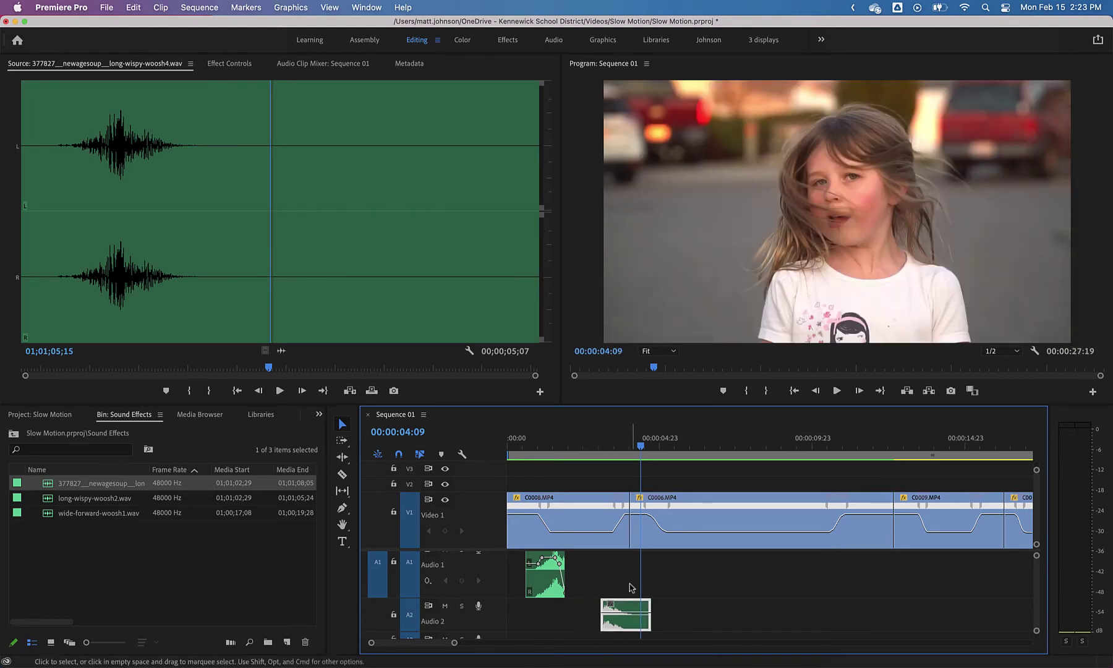
Move the trimmed A2 whoosh so it starts at the beginning of C0008.MP4's second speed ramp
{"action": "left_click", "coordinate": [607, 438]}
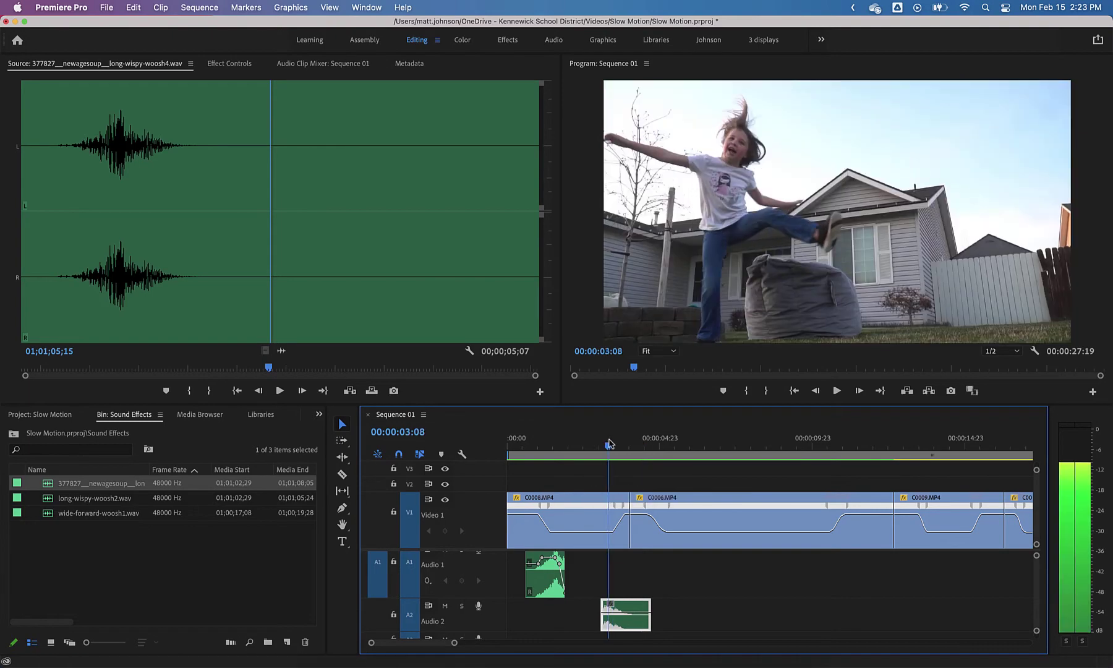
{"action": "key", "text": "="}
{"action": "key", "text": "="}
{"action": "key", "text": "="}
{"action": "key", "text": "="}
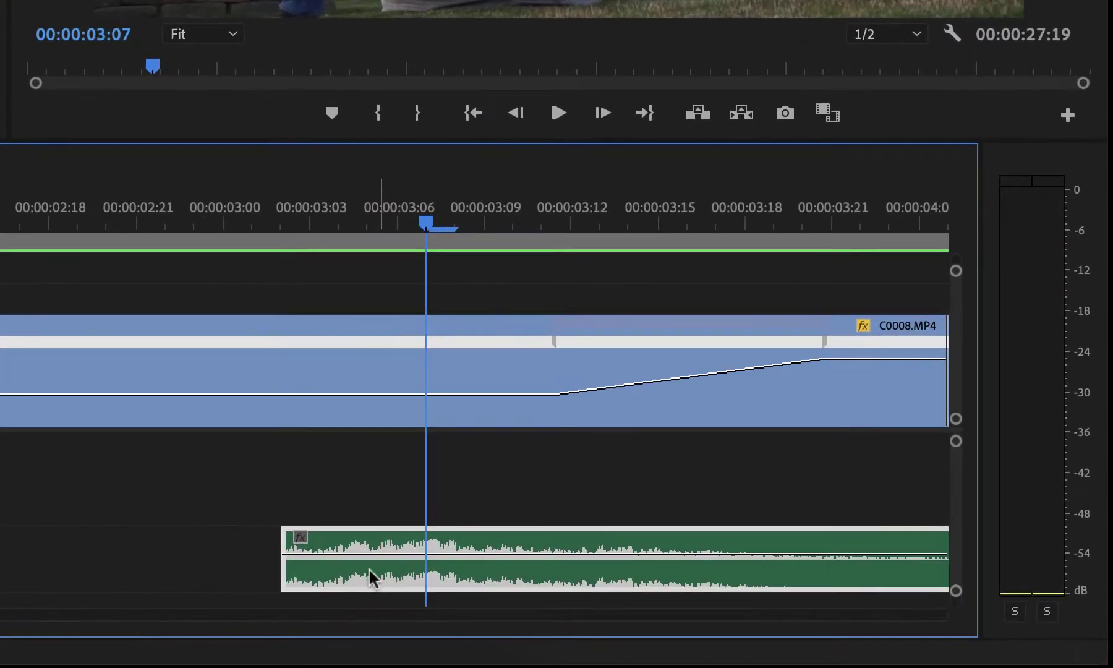
{"action": "left_click_drag", "start_coordinate": [506, 596], "coordinate": [647, 578]}
{"action": "left_click_drag", "start_coordinate": [559, 561], "coordinate": [641, 559]}
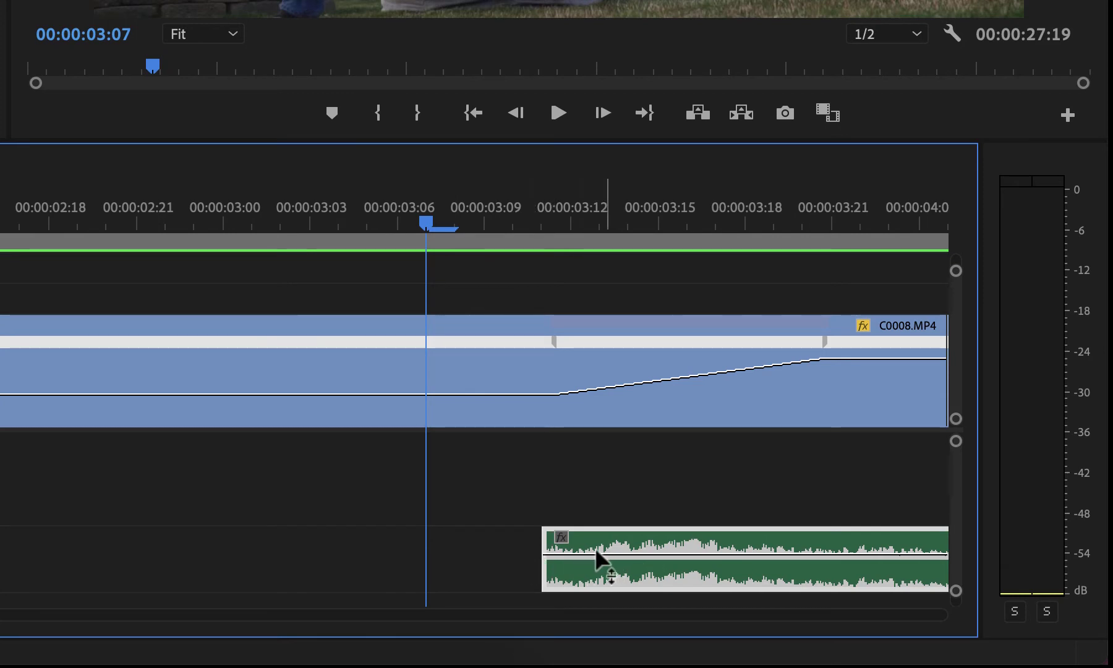
Apply the default Constant Power transition to the A2 whoosh's start and shorten it to a brief fade-in
{"action": "left_click", "coordinate": [547, 563]}
{"action": "right_click", "coordinate": [550, 570]}
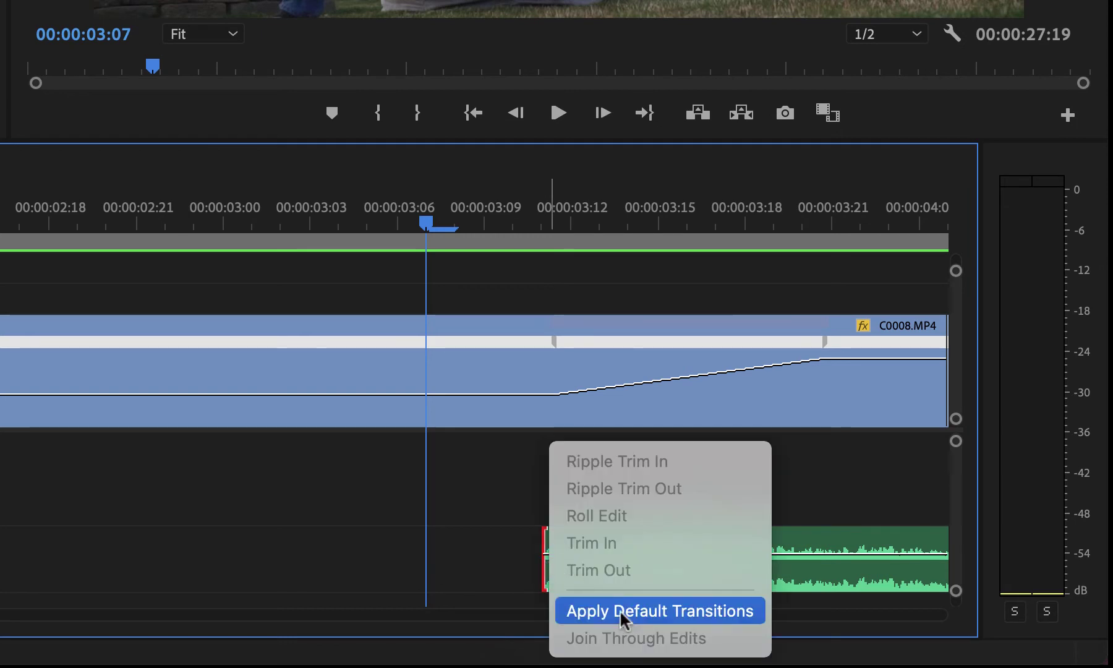
{"action": "left_click", "coordinate": [707, 617]}
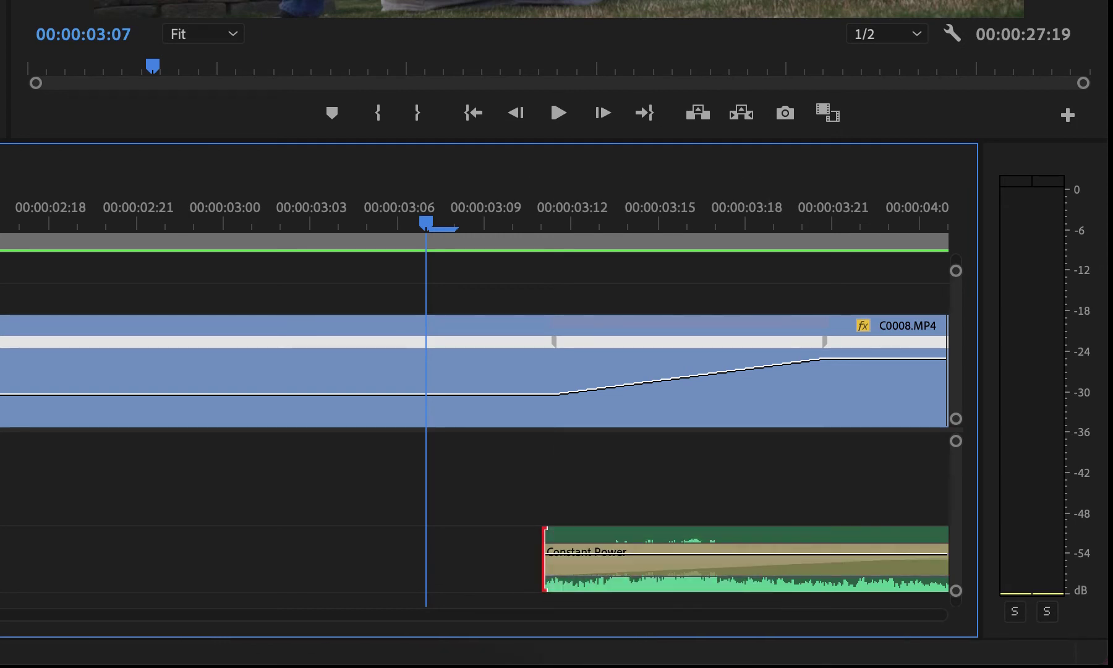
{"action": "key", "text": "minus"}
{"action": "key", "text": "minus"}
{"action": "key", "text": "minus"}
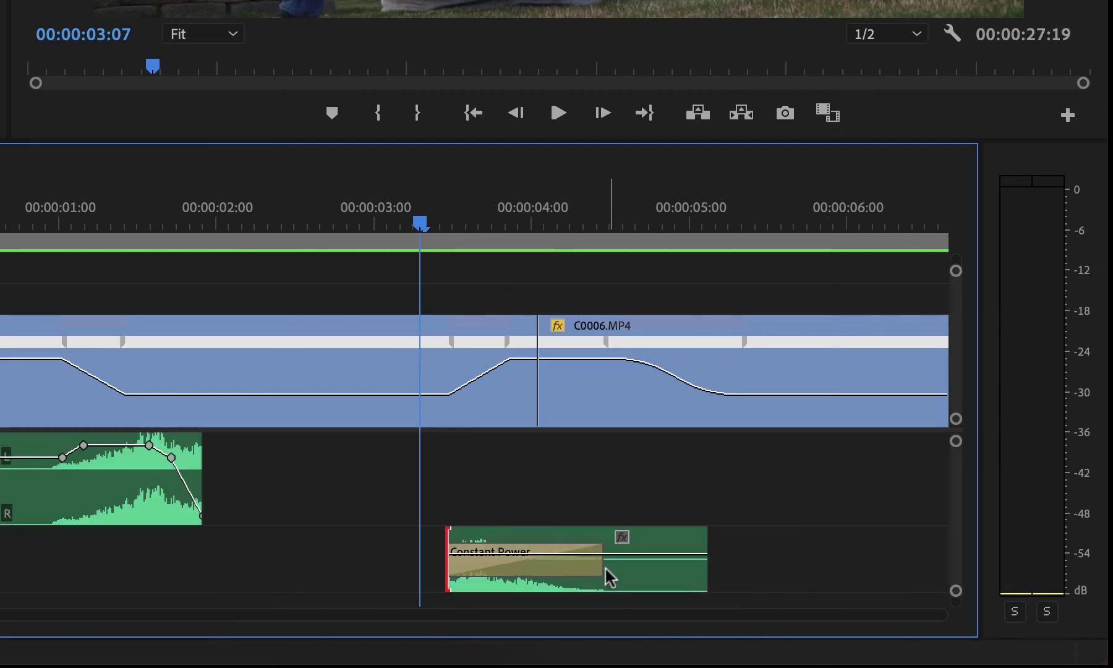
{"action": "left_click_drag", "start_coordinate": [602, 575], "coordinate": [470, 575]}
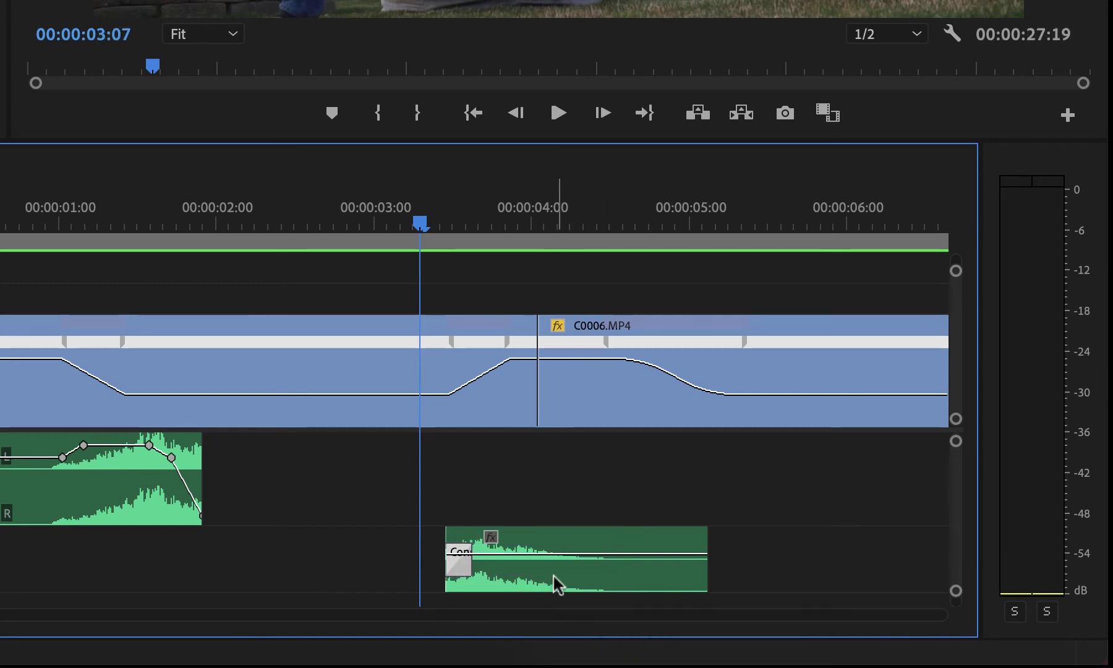
Shift the A2 whoosh slightly earlier so it starts before C0008.MP4's second ramp, and play it back
{"action": "left_click_drag", "start_coordinate": [556, 585], "coordinate": [531, 586]}
{"action": "left_click", "coordinate": [316, 223]}
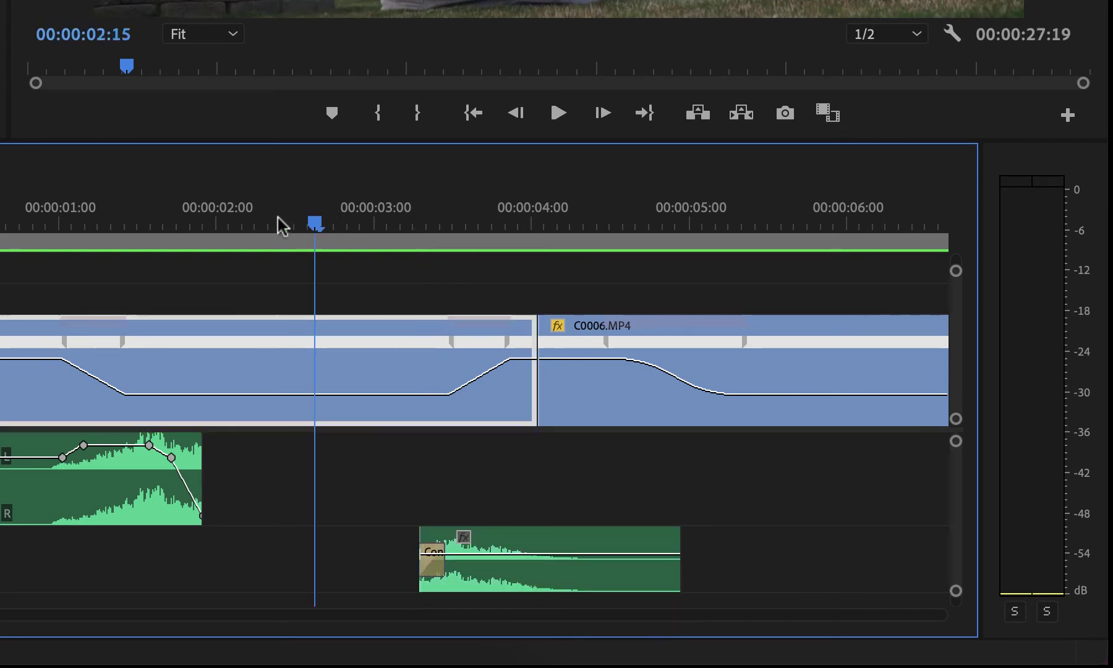
{"action": "left_click", "coordinate": [256, 217]}
{"action": "key", "text": "space"}
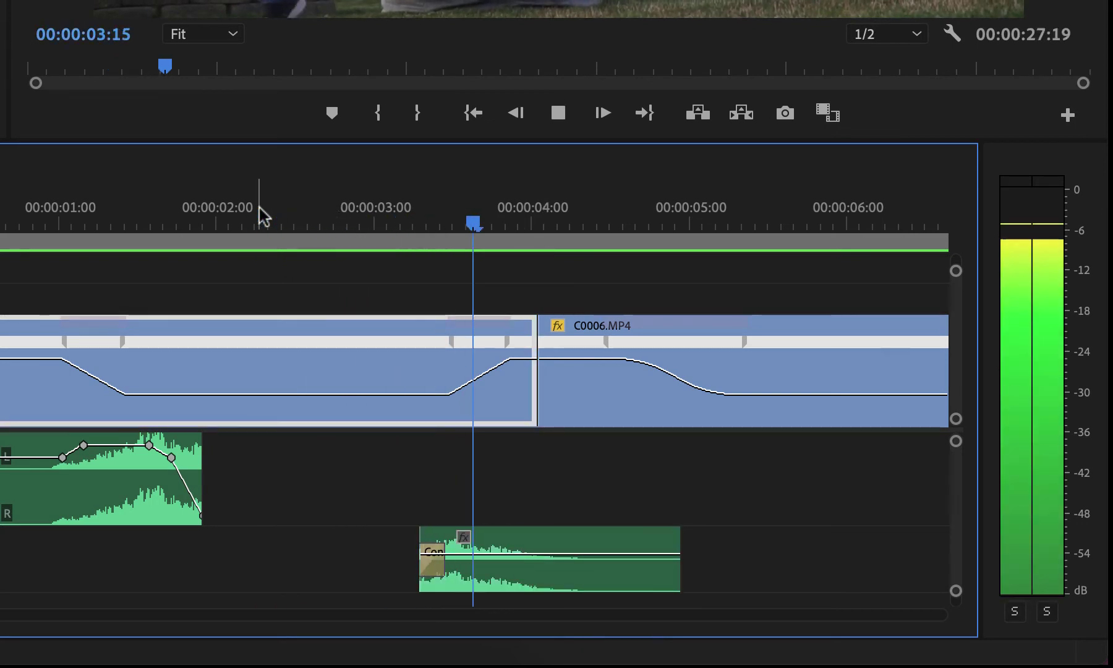
{"action": "key", "text": "space"}
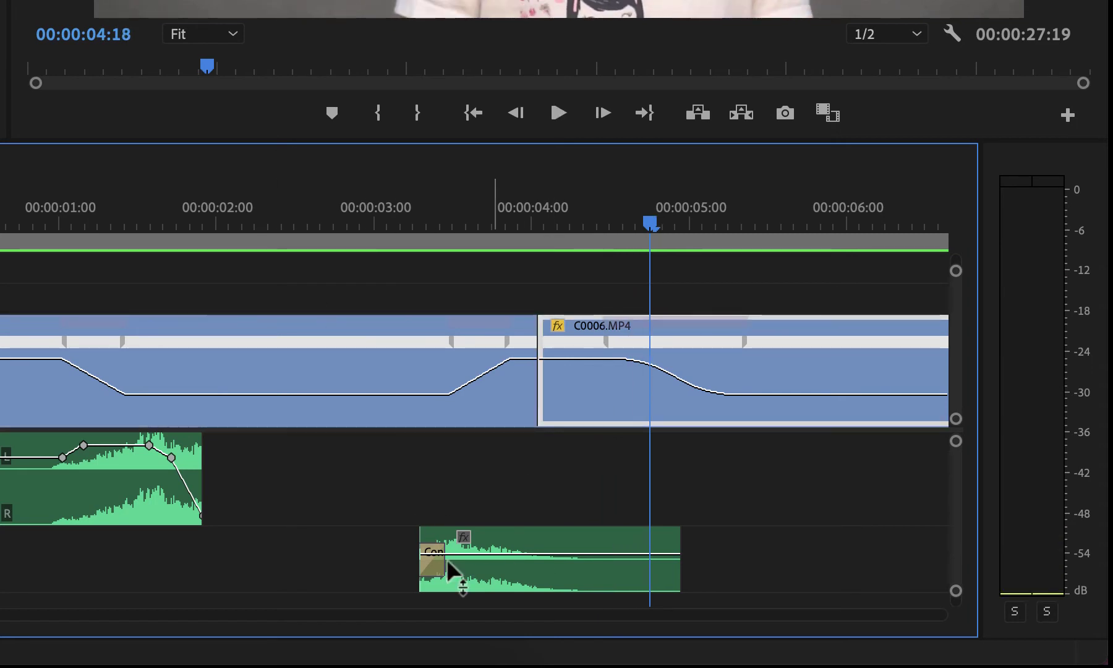
Move the A2 whoosh later so it starts at the beginning of C0008.MP4's second ramp, and play from before it
{"action": "key", "text": "minus"}
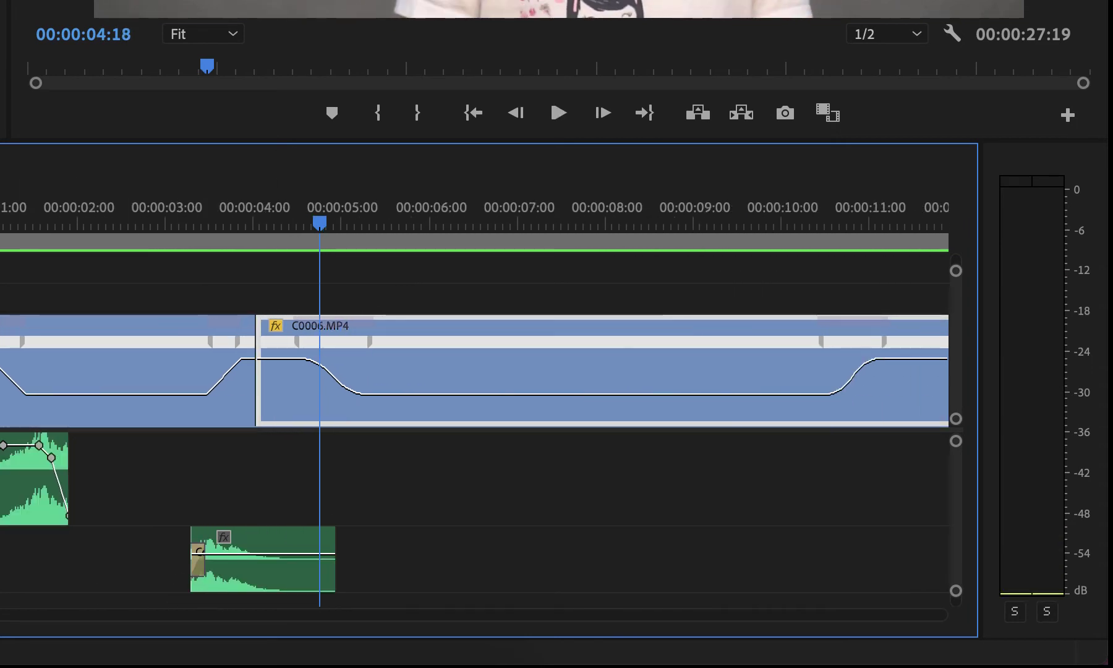
{"action": "key", "text": "equal"}
{"action": "key", "text": "equal"}
{"action": "key", "text": "equal"}
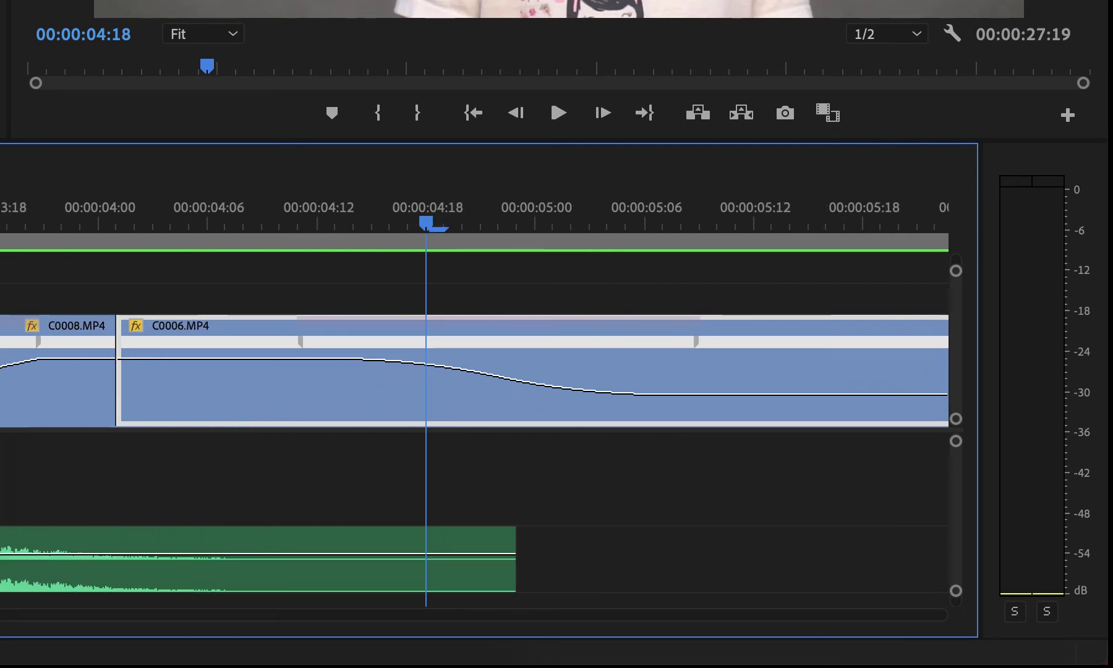
{"action": "scroll", "coordinate": [475, 433], "scroll_direction": "left", "scroll_amount": 5}
{"action": "scroll", "coordinate": [475, 433], "scroll_direction": "right", "scroll_amount": 4}
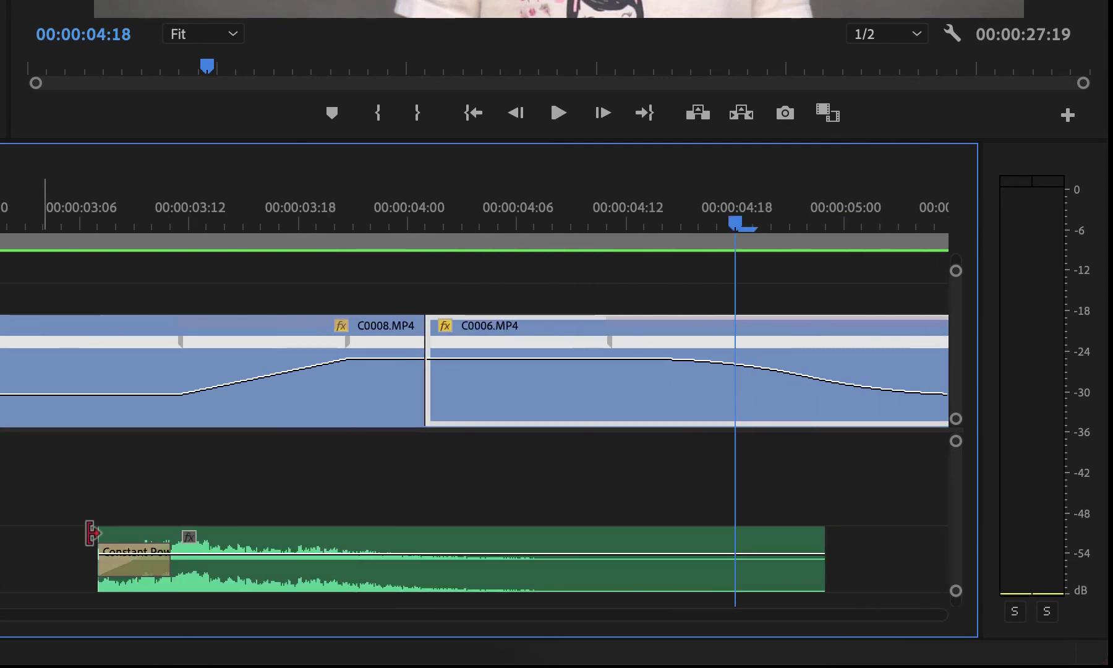
{"action": "left_click_drag", "start_coordinate": [217, 576], "coordinate": [285, 572]}
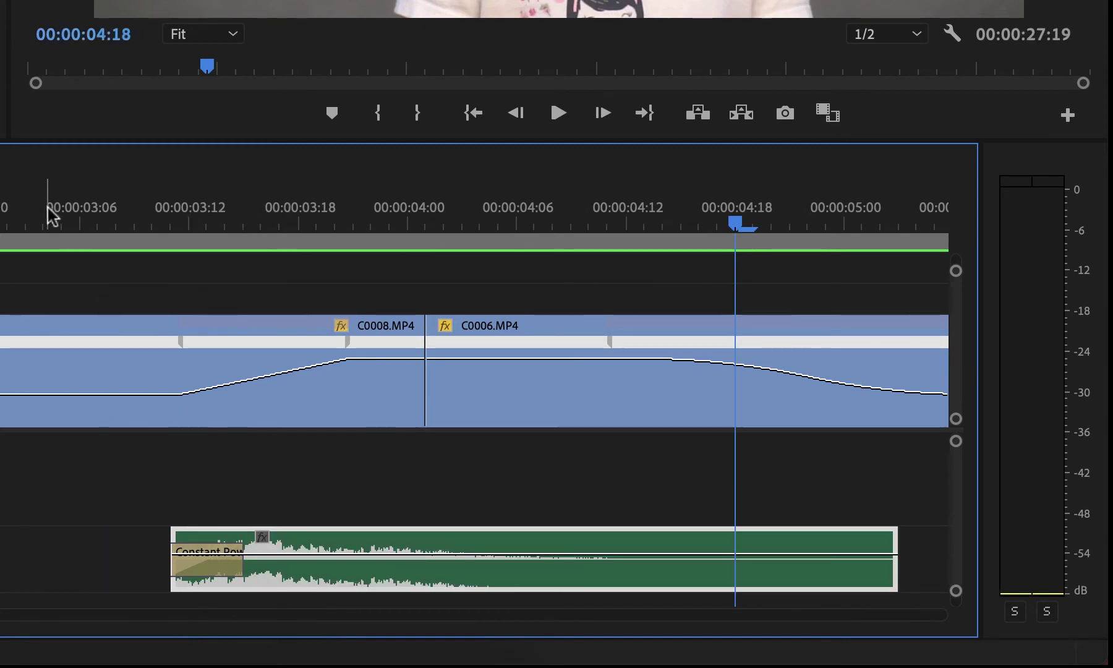
{"action": "left_click", "coordinate": [25, 192]}
{"action": "key", "text": "space"}
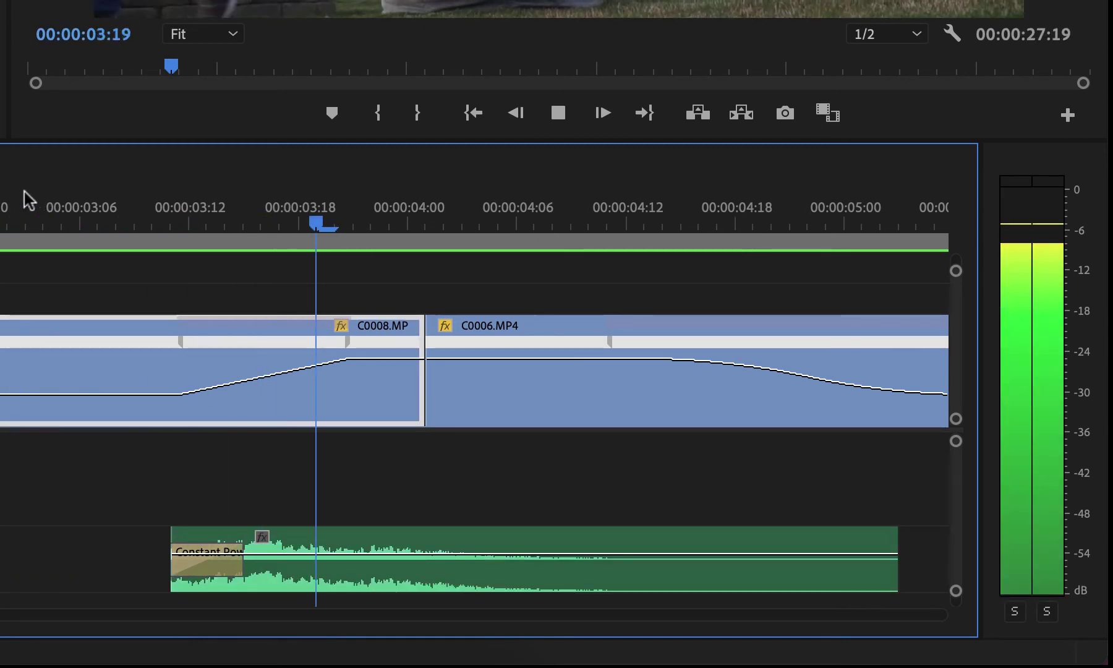
Trim the end of the A2 whoosh to just after the cut between C0008.MP4 and C0006.MP4, and play the sequence from the beginning
{"action": "key", "text": "space"}
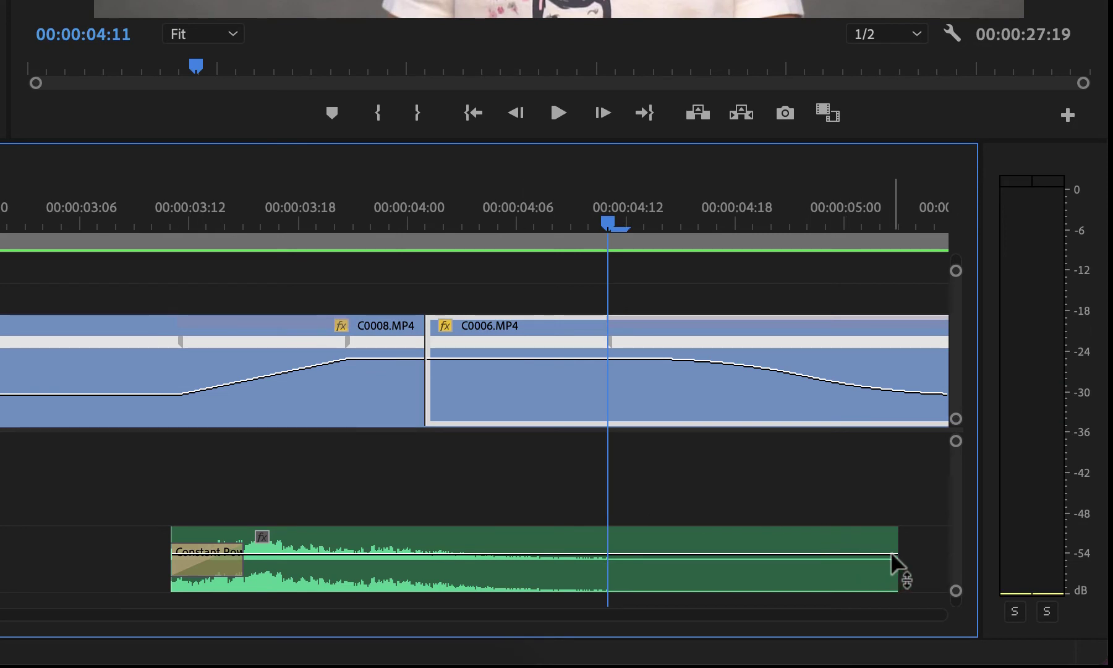
{"action": "left_click_drag", "start_coordinate": [903, 555], "coordinate": [476, 555]}
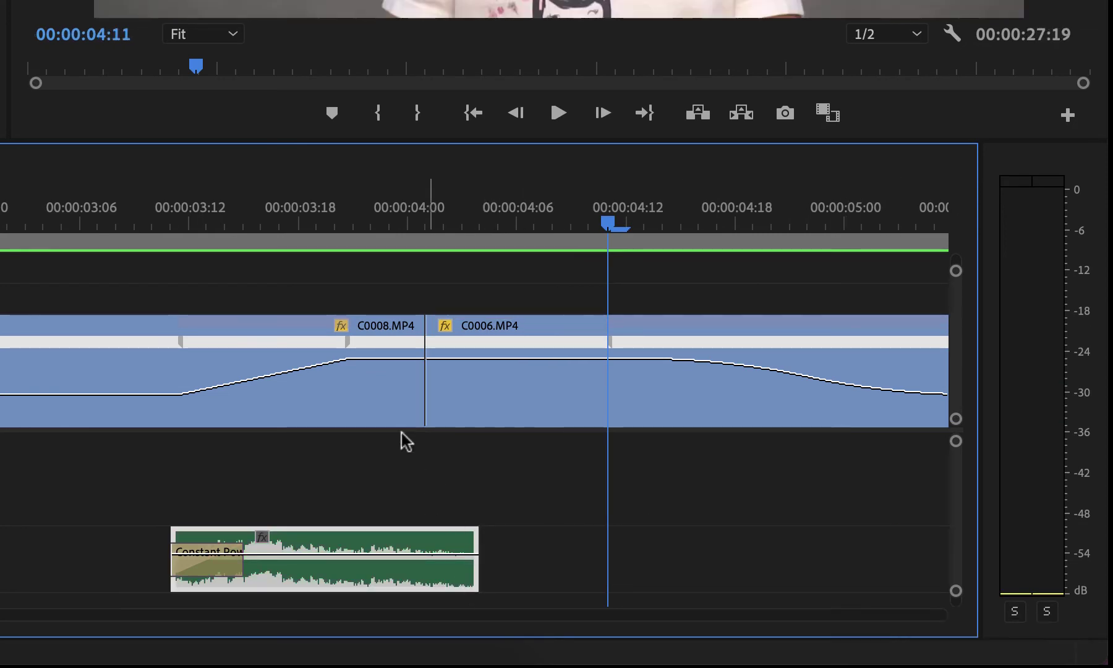
{"action": "key", "text": "minus"}
{"action": "key", "text": "minus"}
{"action": "key", "text": "minus"}
{"action": "key", "text": "minus"}
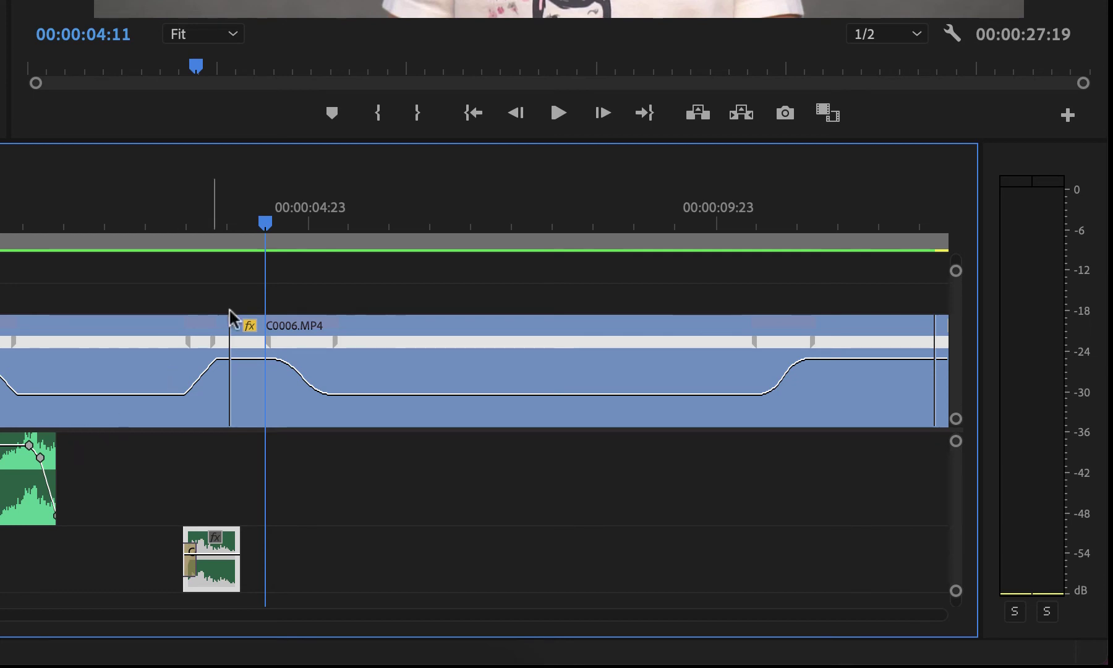
{"action": "left_click_drag", "start_coordinate": [262, 224], "coordinate": [0, 226]}
{"action": "key", "text": "space"}
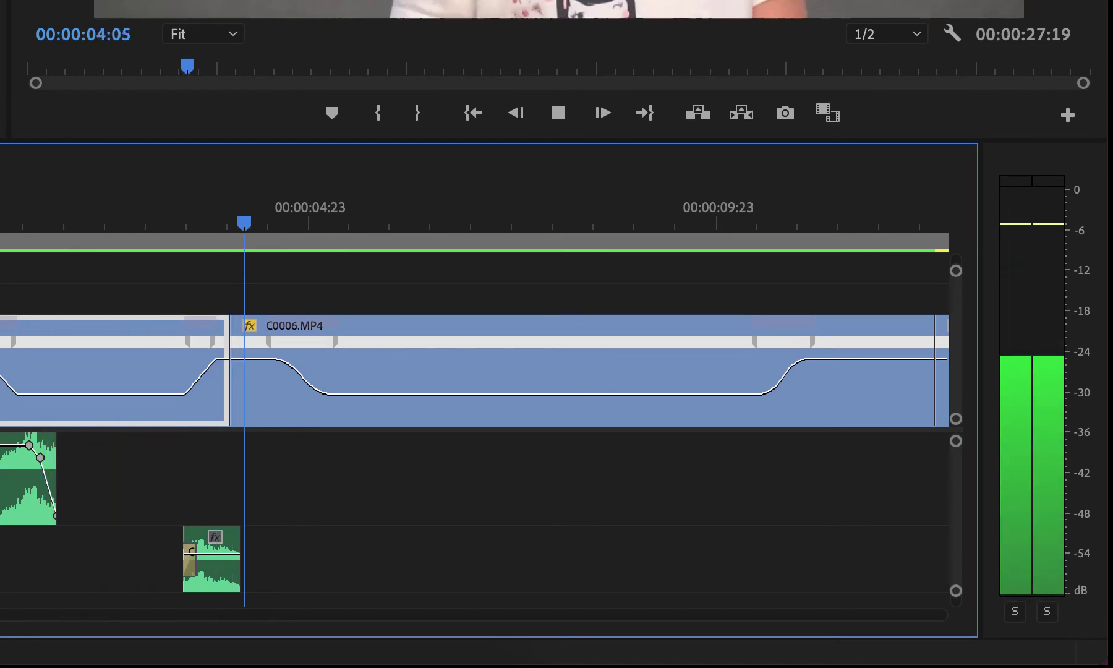
{"action": "key", "text": "space"}
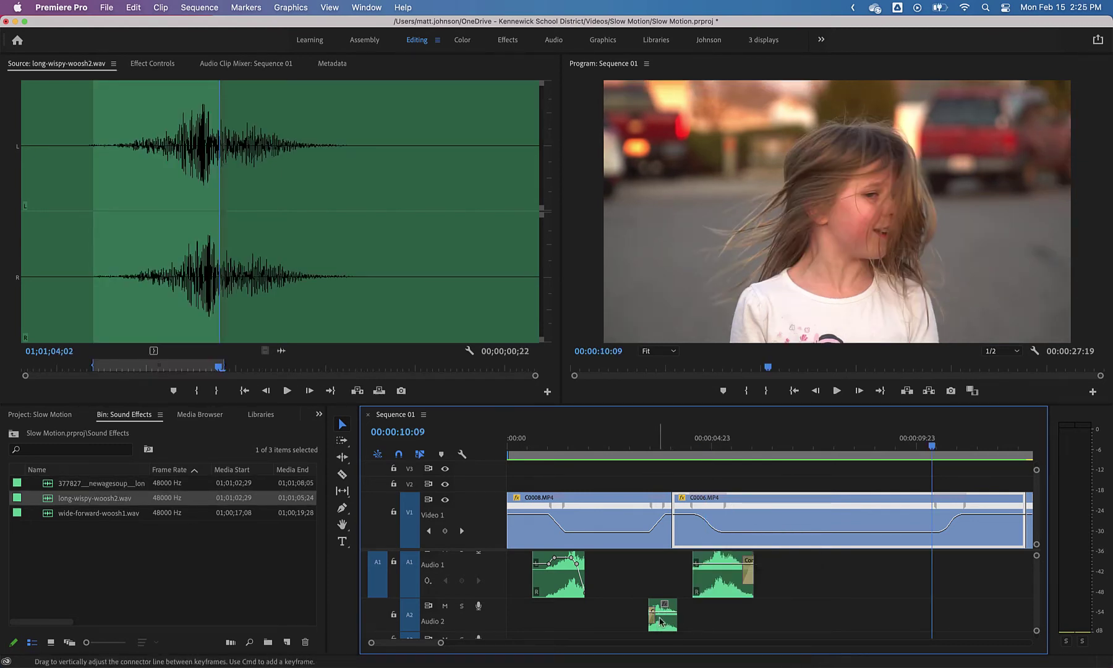
Copy the A2 whoosh to 00:00:10:09, at the start of C0006.MP4's second speed ramp, and play back from just before it
{"action": "left_click", "coordinate": [659, 621]}
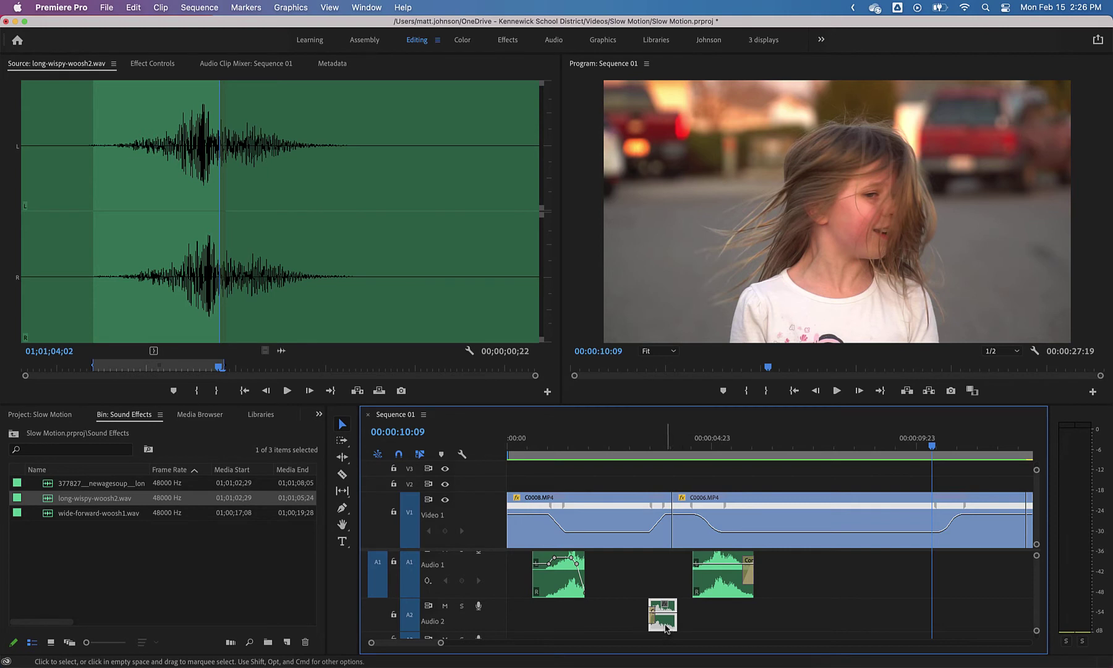
{"action": "left_click_drag", "start_coordinate": [664, 627], "coordinate": [952, 616]}
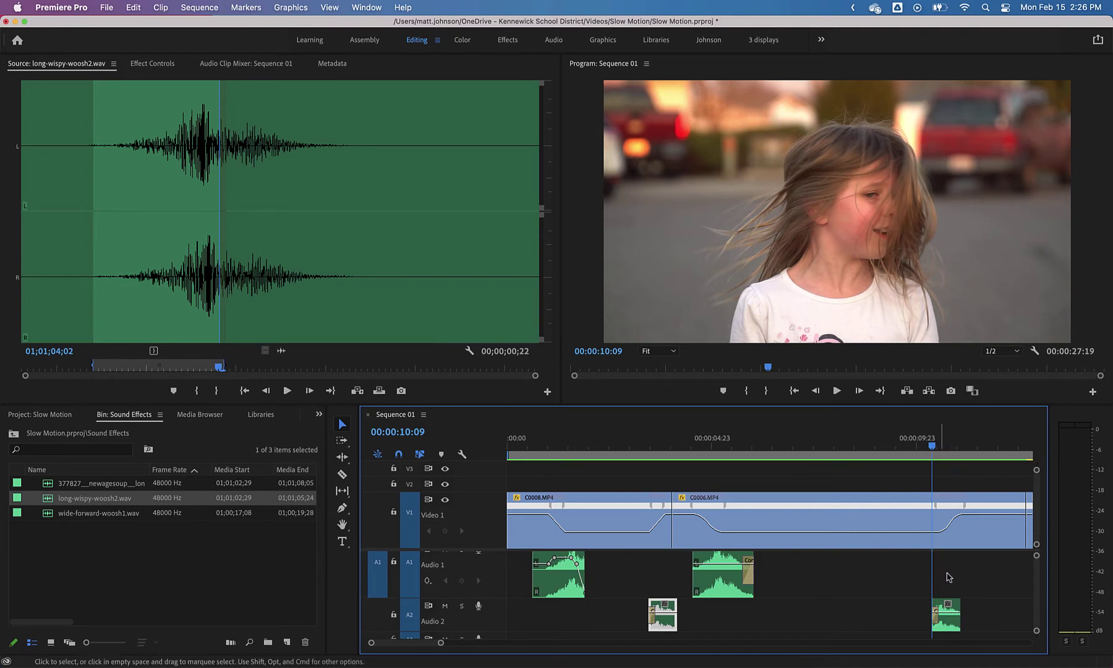
{"action": "left_click_drag", "start_coordinate": [932, 447], "coordinate": [918, 448]}
{"action": "key", "text": "space"}
{"action": "key", "text": "space"}
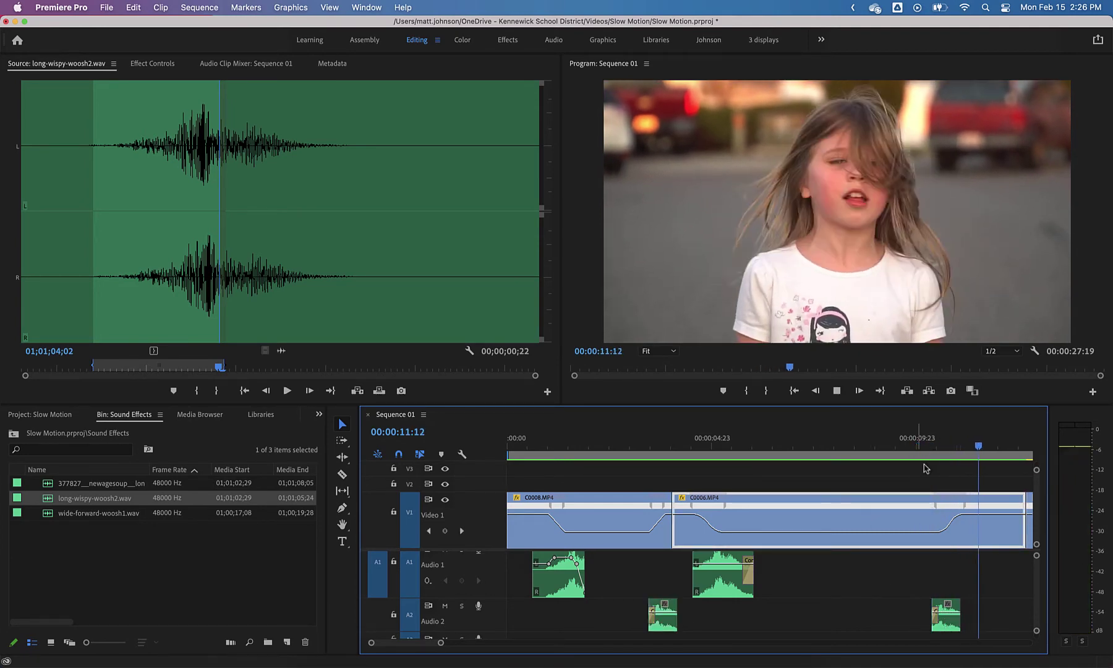
Move the copied whoosh up to the Audio 1 track at the same time position and turn off timeline snapping
{"action": "left_click_drag", "start_coordinate": [952, 626], "coordinate": [948, 588]}
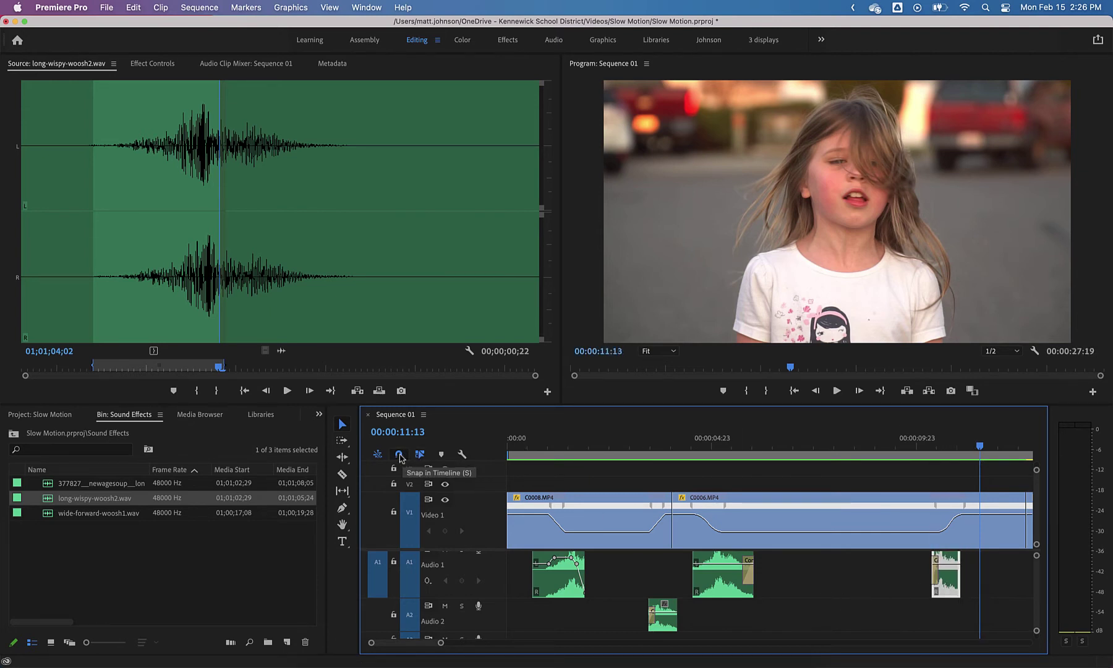
{"action": "left_click", "coordinate": [399, 455]}
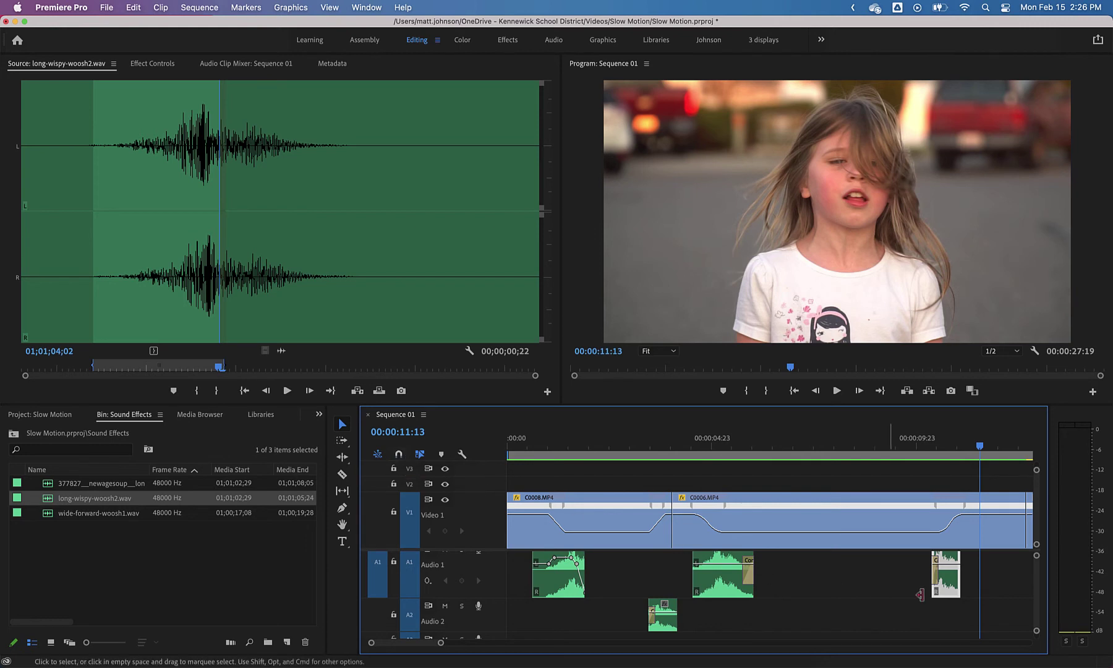
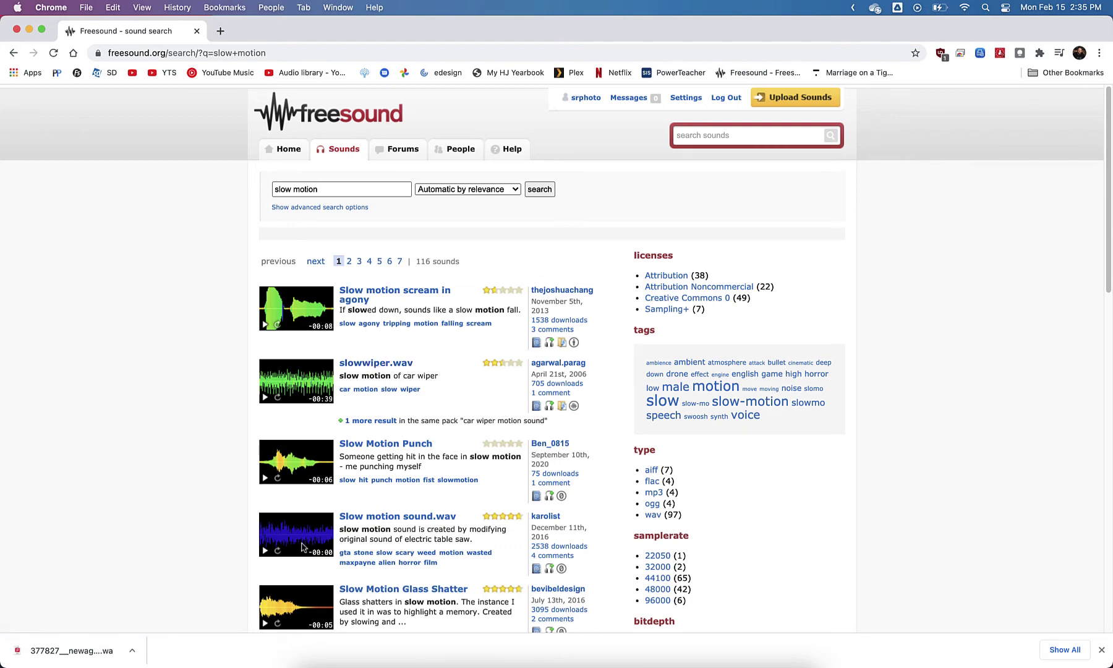
In Chrome, browse the Freesound slow motion results, open slow-motion conclusio dark 190413_1348.wav and download it
{"action": "scroll", "coordinate": [322, 521], "scroll_direction": "down", "scroll_amount": 10}
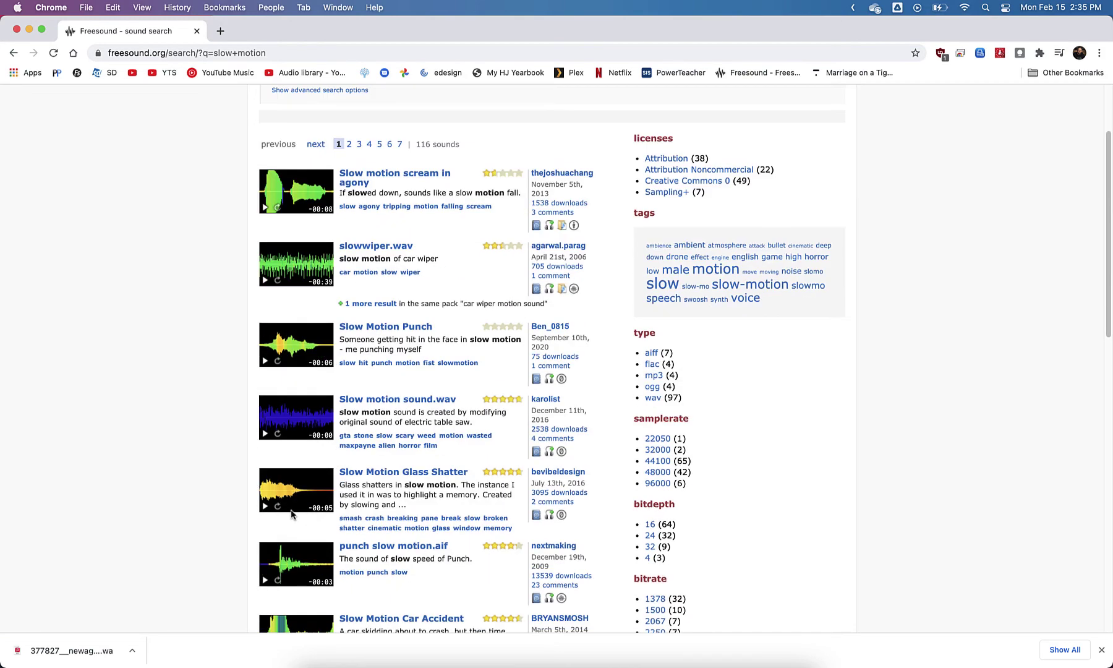
{"action": "scroll", "coordinate": [233, 509], "scroll_direction": "down", "scroll_amount": 3}
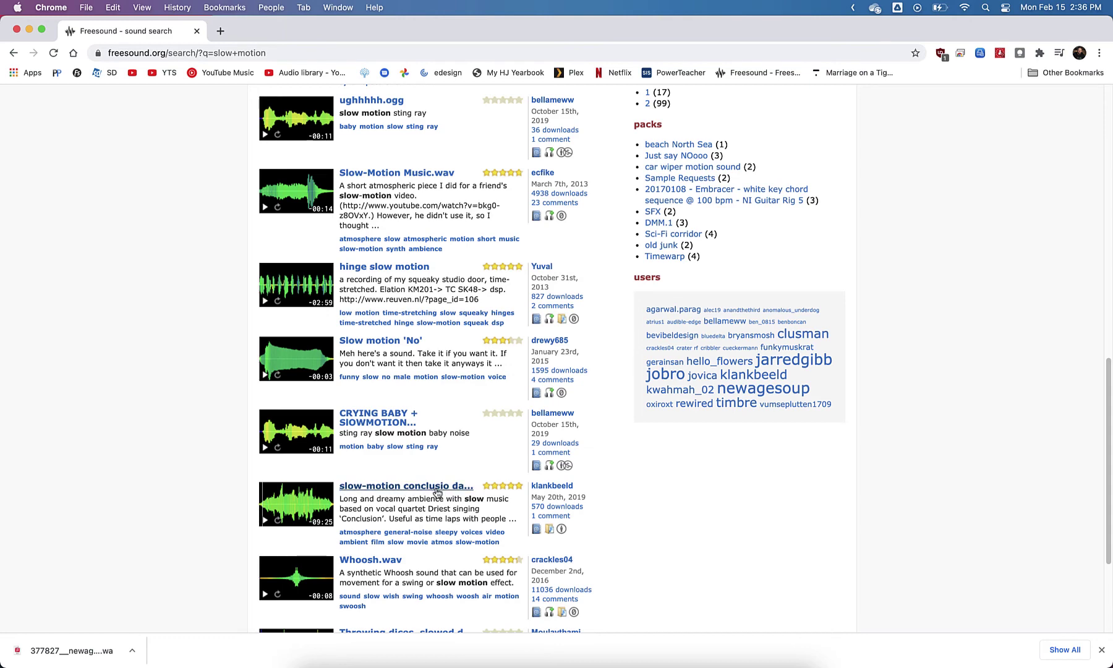
{"action": "left_click", "coordinate": [436, 491]}
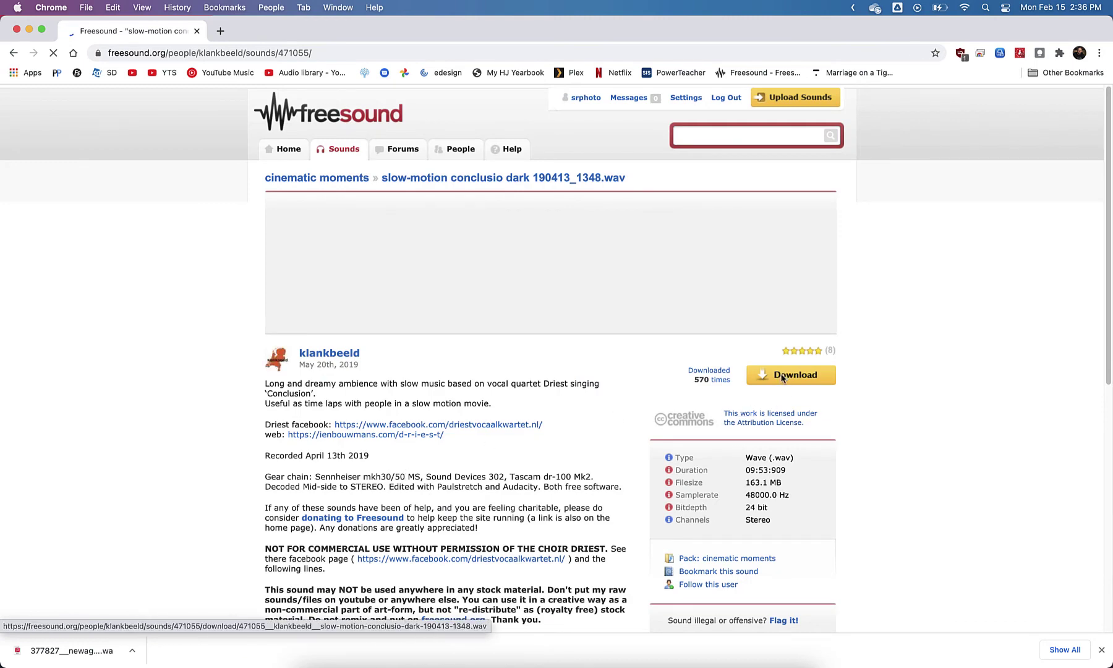
{"action": "left_click", "coordinate": [782, 376]}
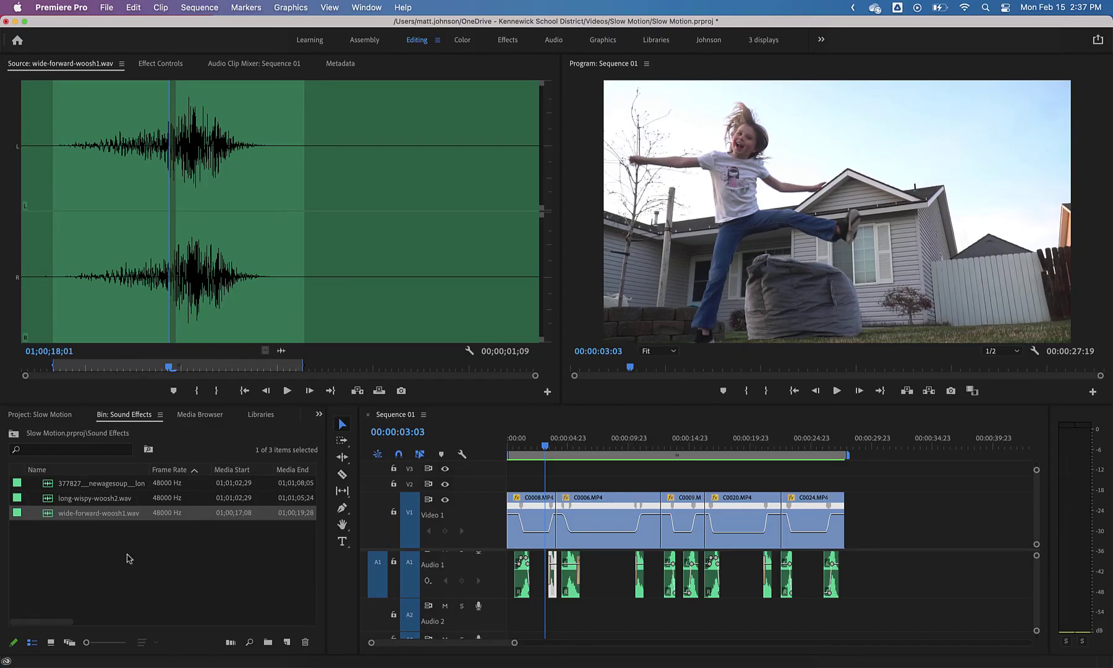
Back in Premiere Pro, import 370632__karolist__slow-motion-sound.wav into the Sound Effects bin and place it on Audio 2 beneath the first whoosh
{"action": "double_click", "coordinate": [127, 555]}
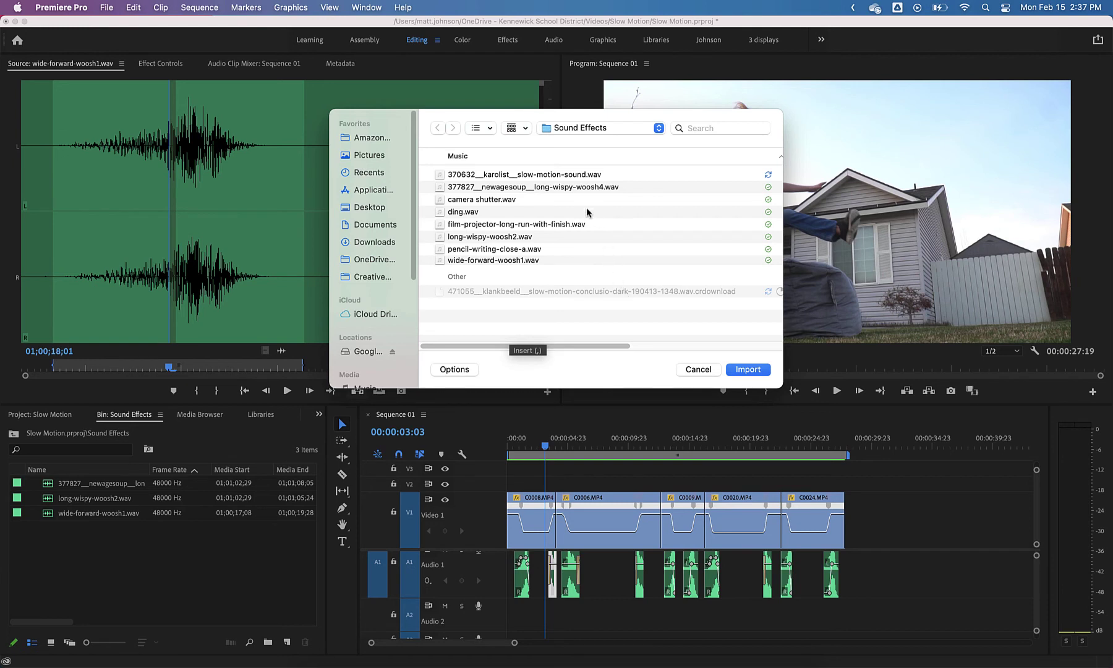
{"action": "double_click", "coordinate": [541, 174]}
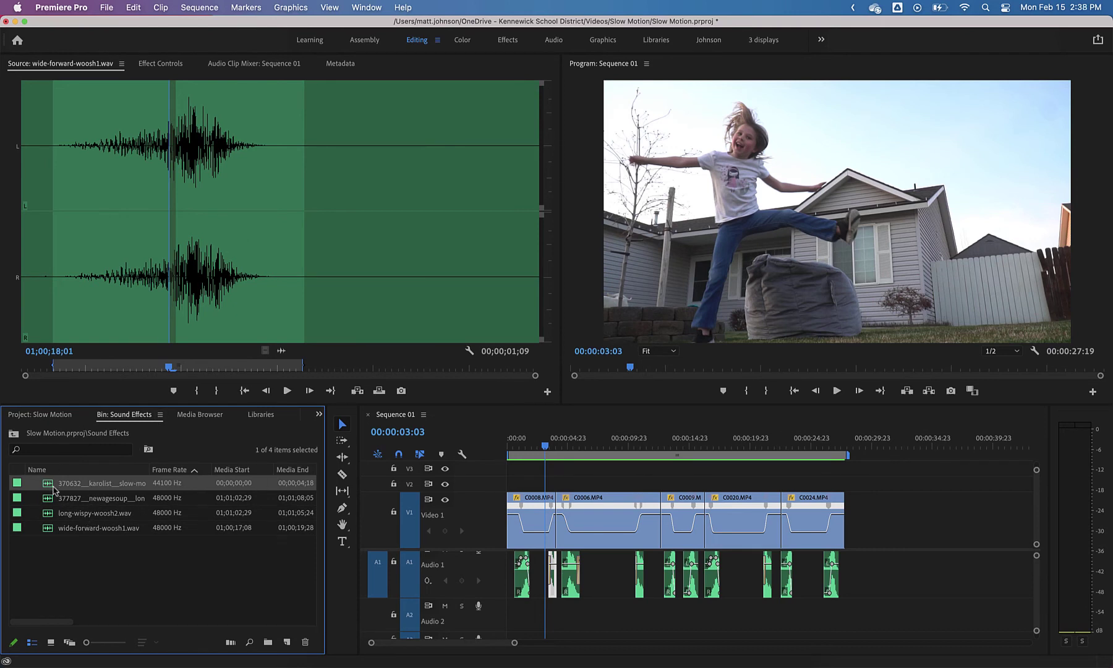
{"action": "left_click_drag", "start_coordinate": [51, 487], "coordinate": [472, 652]}
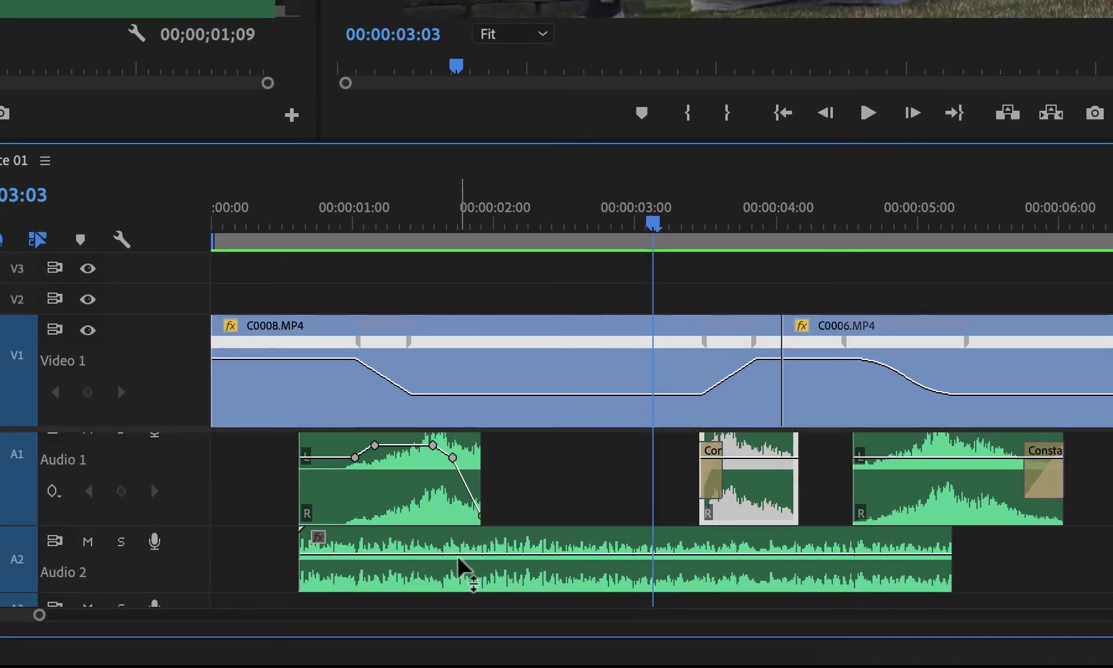
Add two volume keyframes near the start of the A2 slow-motion sound, lower the level before them to -oo dB, and shift the fade-in earlier
{"action": "left_click", "coordinate": [443, 554], "text": "ctrl"}
{"action": "left_click", "coordinate": [484, 554], "text": "ctrl"}
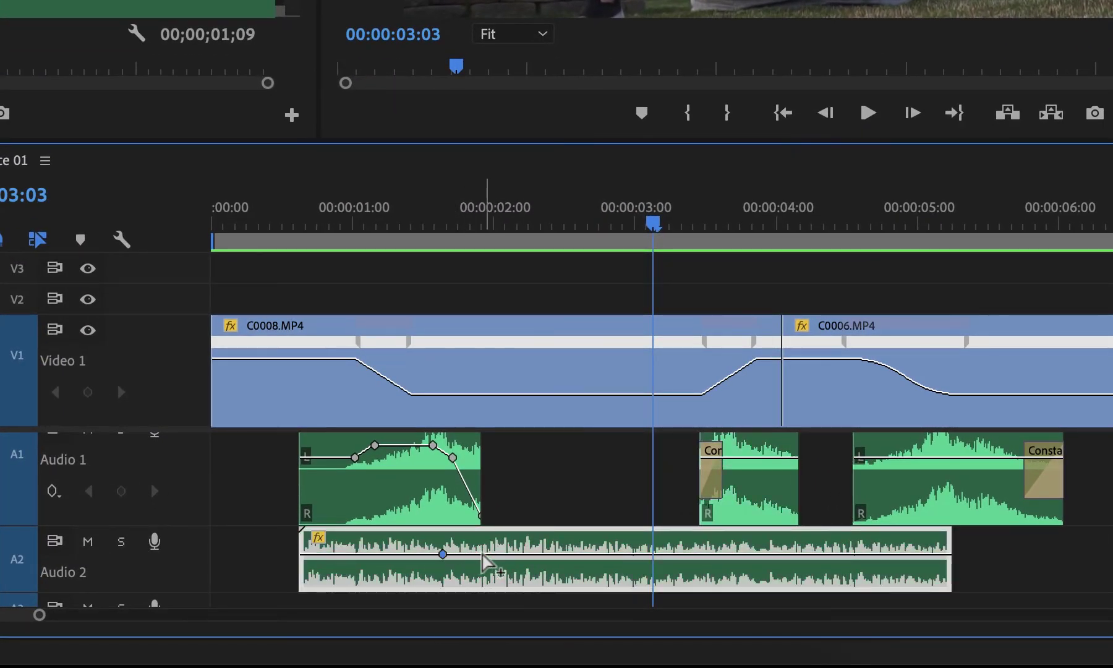
{"action": "left_click_drag", "start_coordinate": [408, 556], "coordinate": [408, 586]}
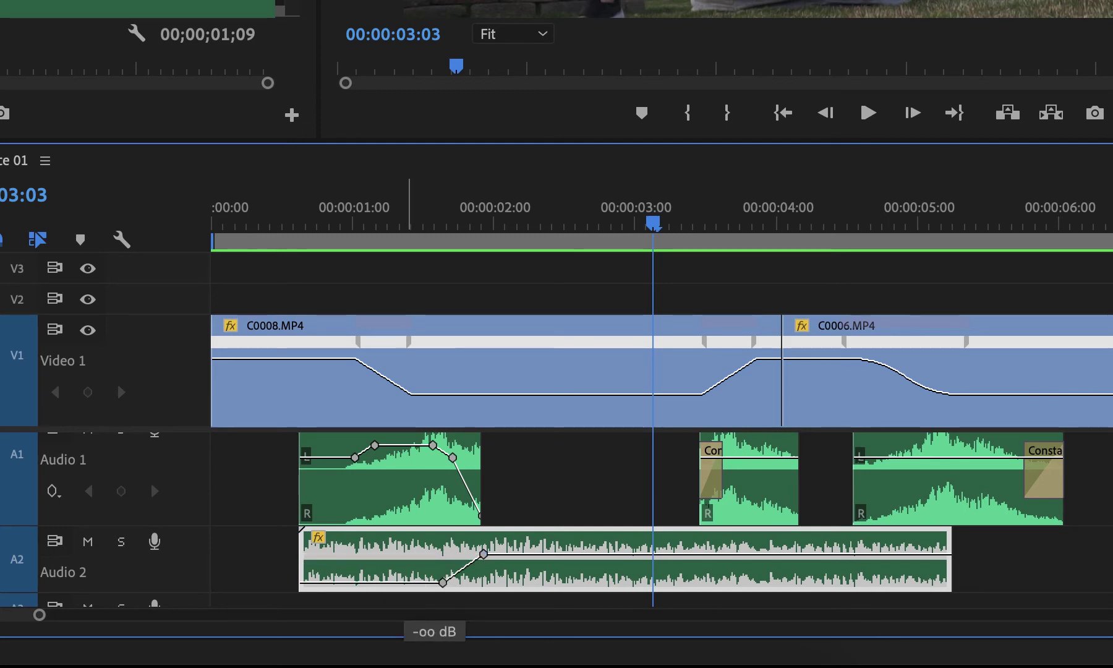
{"action": "left_click_drag", "start_coordinate": [484, 554], "coordinate": [430, 582]}
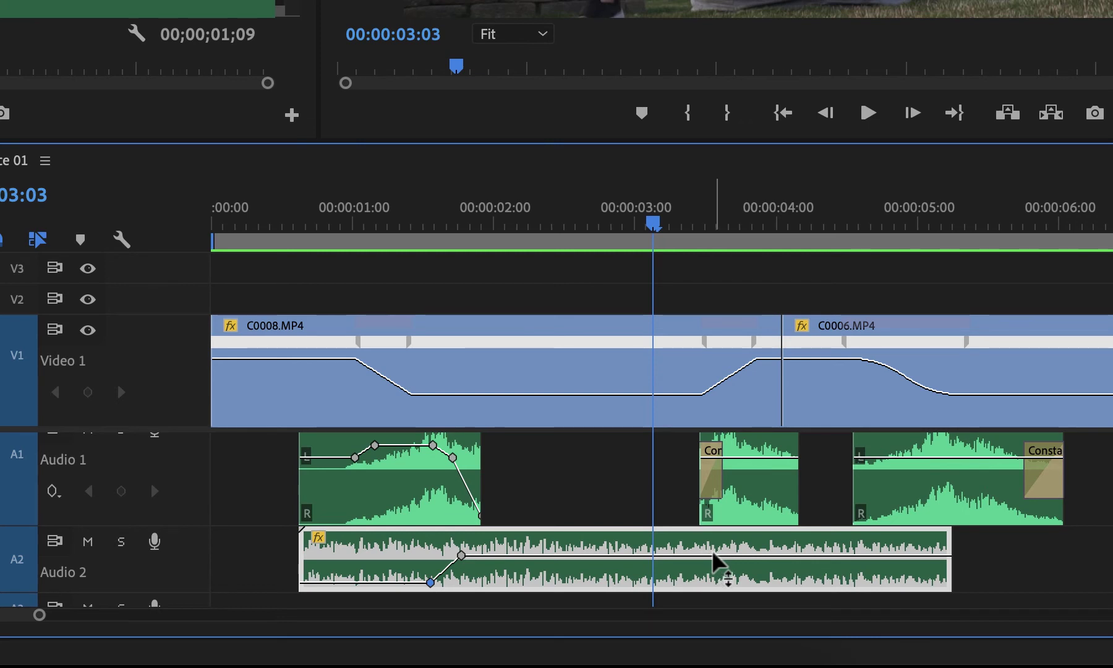
Add two keyframes to the A2 slow-motion sound that fade it out at C0008.MP4's second ramp, and play it back
{"action": "left_click", "coordinate": [709, 555], "text": "ctrl"}
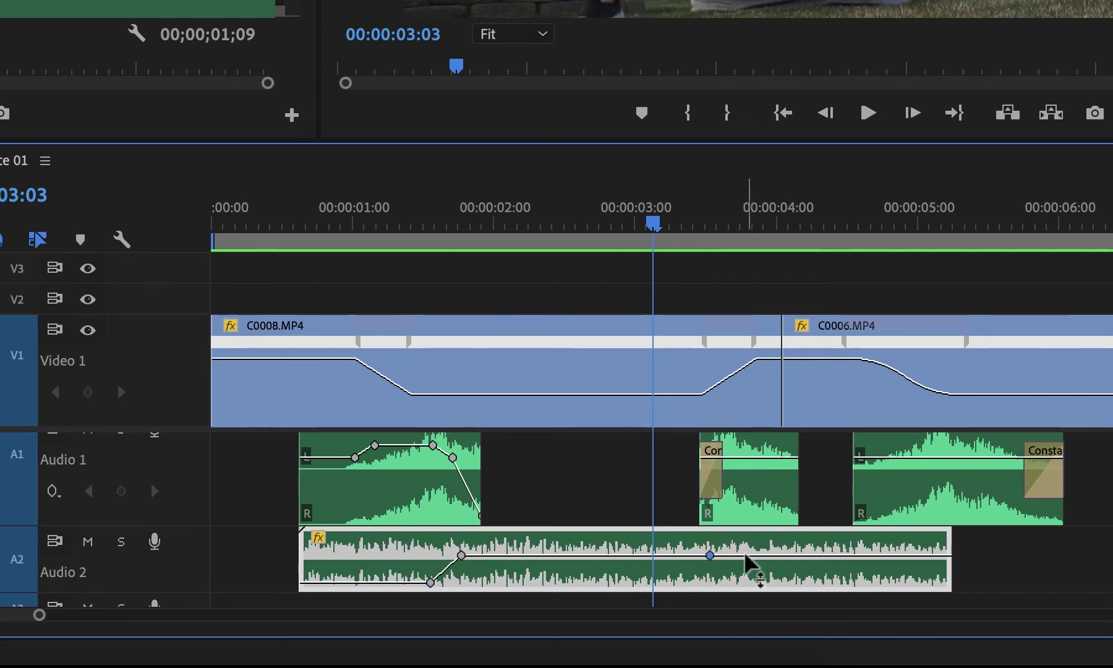
{"action": "left_click_drag", "start_coordinate": [745, 555], "coordinate": [735, 582]}
{"action": "left_click_drag", "start_coordinate": [383, 195], "coordinate": [380, 186]}
{"action": "key", "text": "space"}
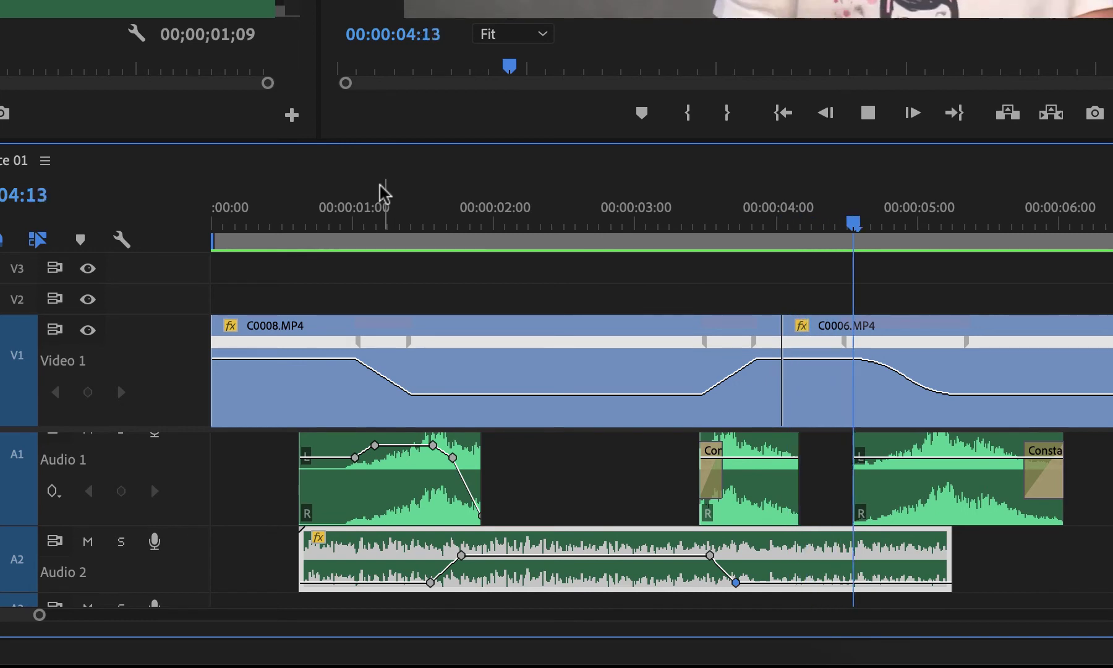
{"action": "key", "text": "space"}
Move the A2 sound's fade-out slightly later and its fade-in slightly earlier, raise the level between them, and play it back
{"action": "mouse_move", "coordinate": [710, 554]}
{"action": "left_mouse_down"}
{"action": "mouse_move", "coordinate": [744, 585]}
{"action": "mouse_move", "coordinate": [723, 555]}
{"action": "left_mouse_up"}
{"action": "left_click_drag", "start_coordinate": [461, 554], "coordinate": [426, 582]}
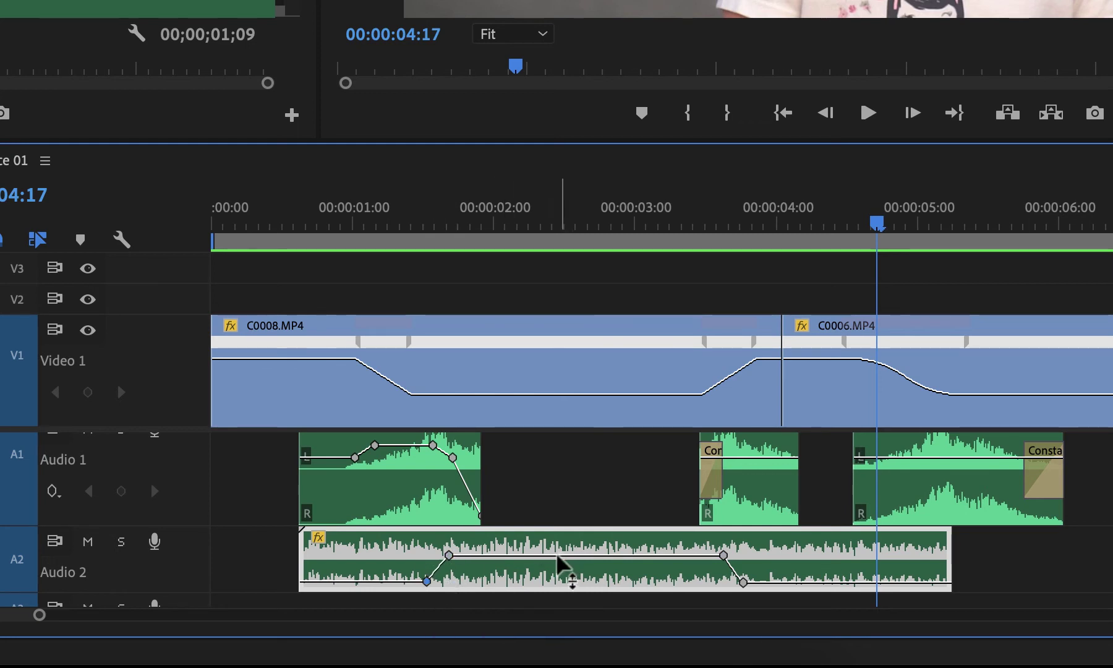
{"action": "left_click_drag", "start_coordinate": [590, 555], "coordinate": [590, 548]}
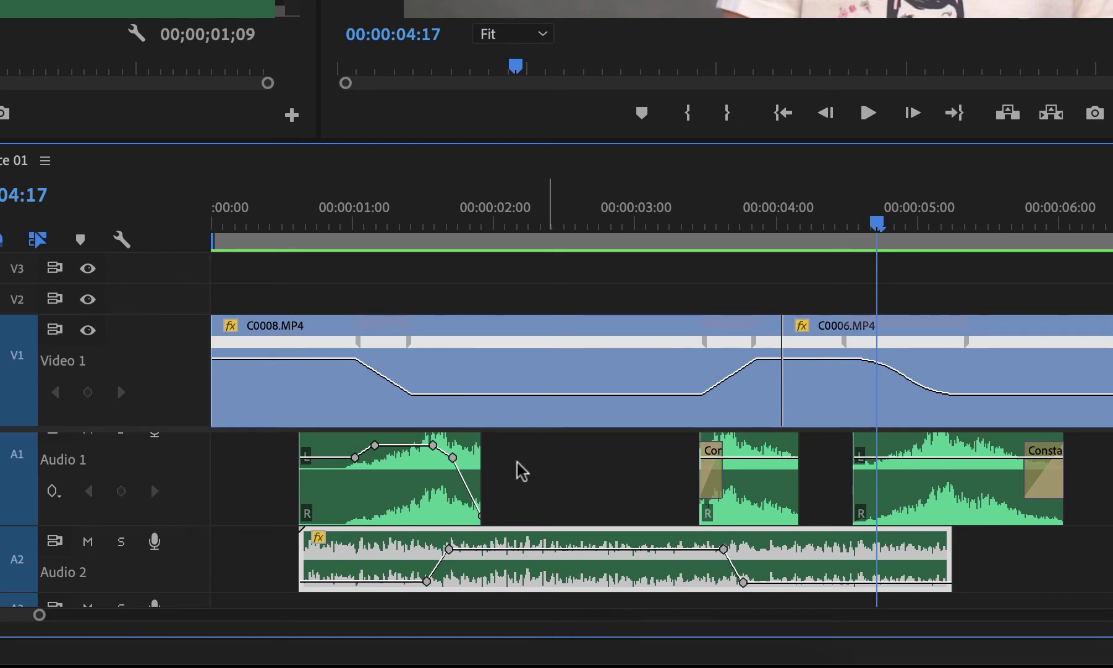
{"action": "left_click", "coordinate": [369, 196]}
{"action": "key", "text": "space"}
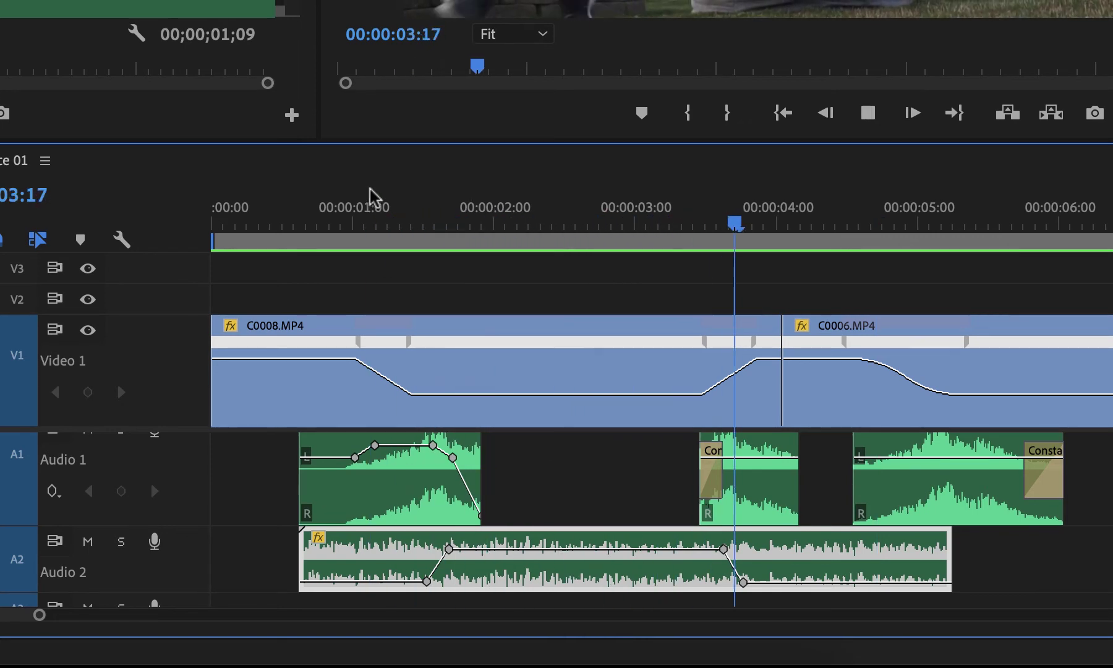
{"action": "key", "text": "space"}
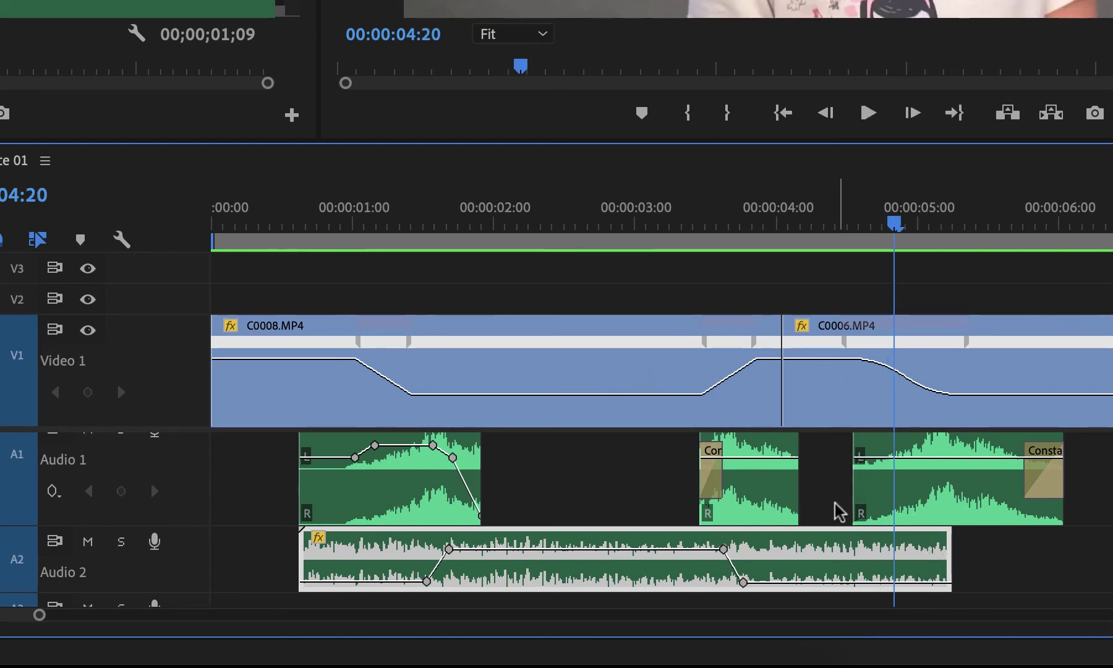
Trim the end of the A2 slow-motion sound to shortly after the start of C0006.MP4, before the third A1 whoosh
{"action": "left_click_drag", "start_coordinate": [798, 223], "coordinate": [818, 220]}
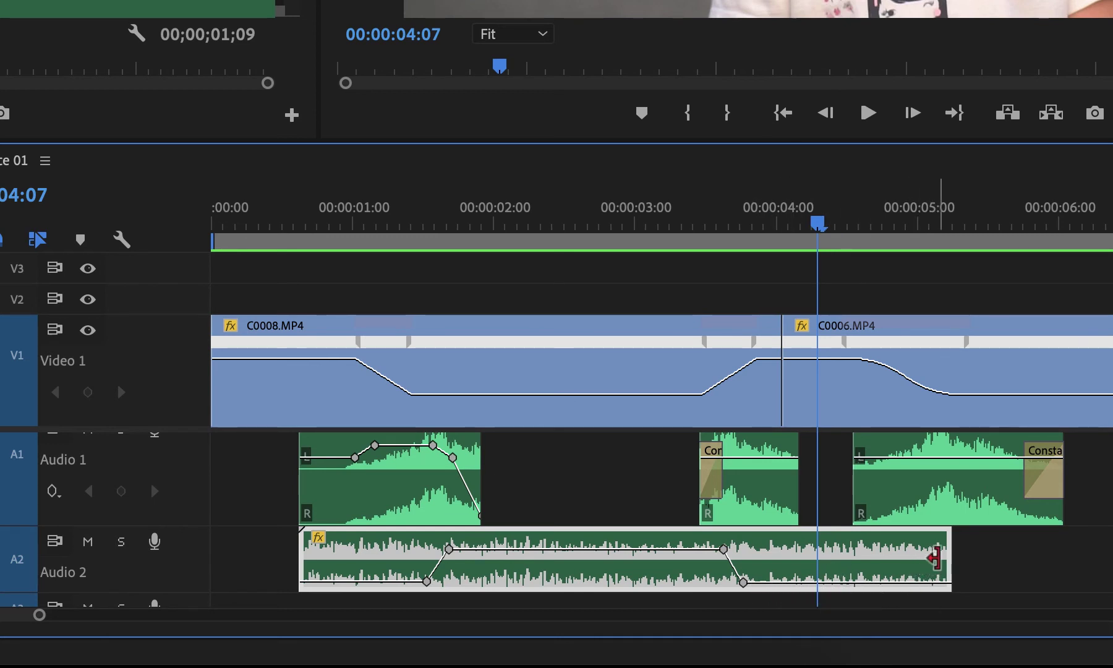
{"action": "left_click_drag", "start_coordinate": [946, 554], "coordinate": [839, 560]}
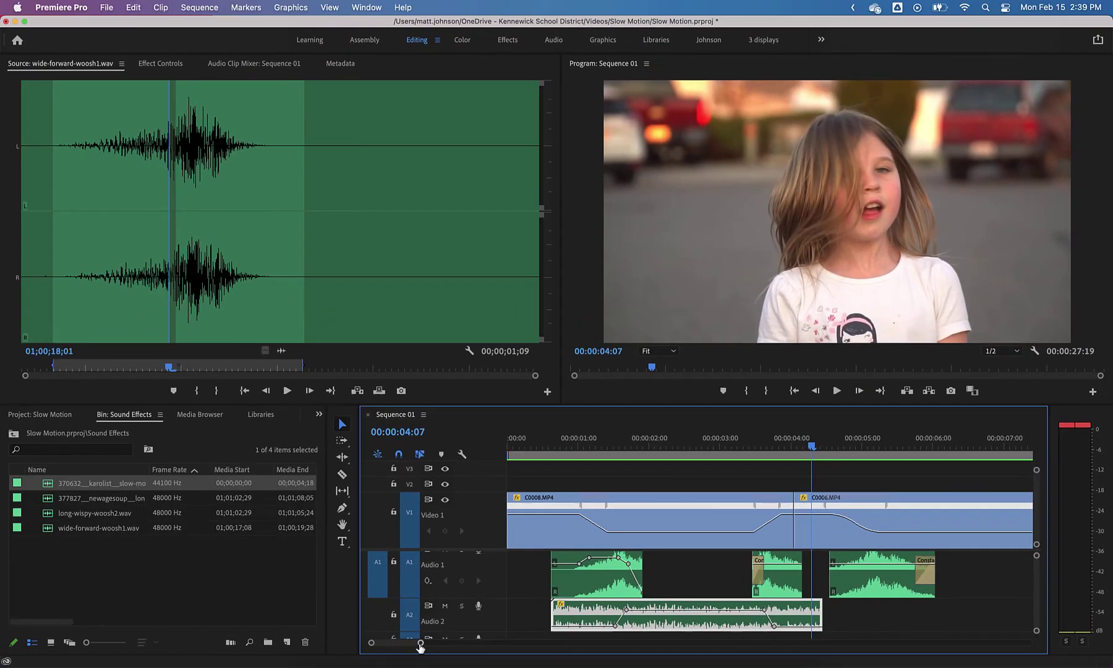
Copy the A2 slow-motion sound beneath C0006.MP4's slow section and adjust its ends so it spans the gap between that clip's two whooshes
{"action": "left_click_drag", "start_coordinate": [256, 627], "coordinate": [299, 630]}
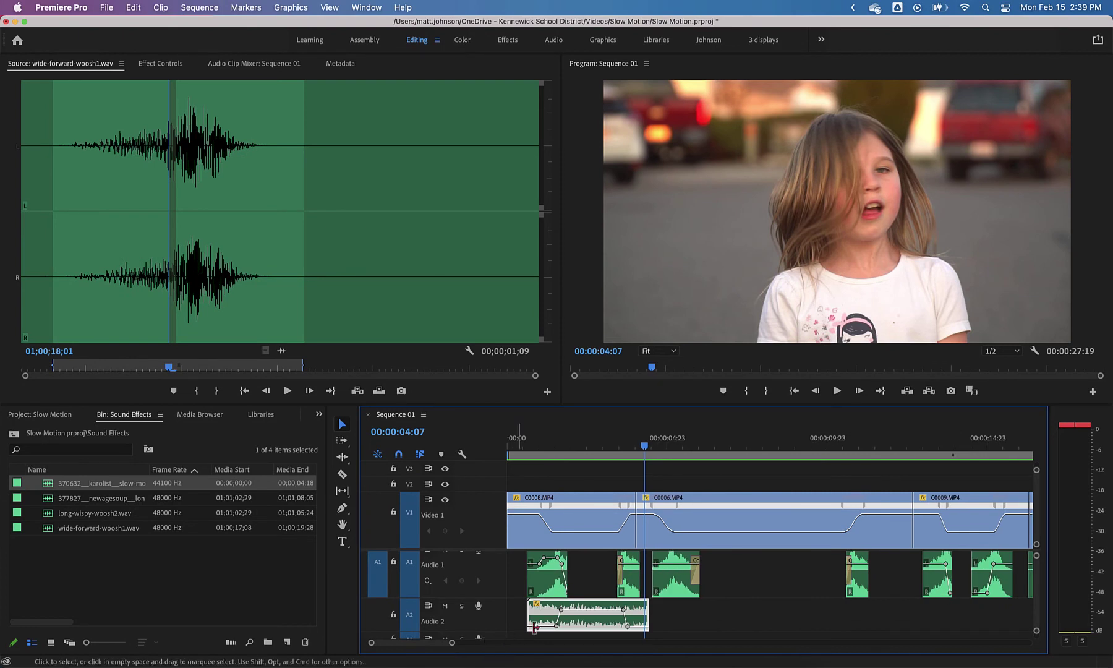
{"action": "left_click_drag", "start_coordinate": [585, 620], "coordinate": [851, 616]}
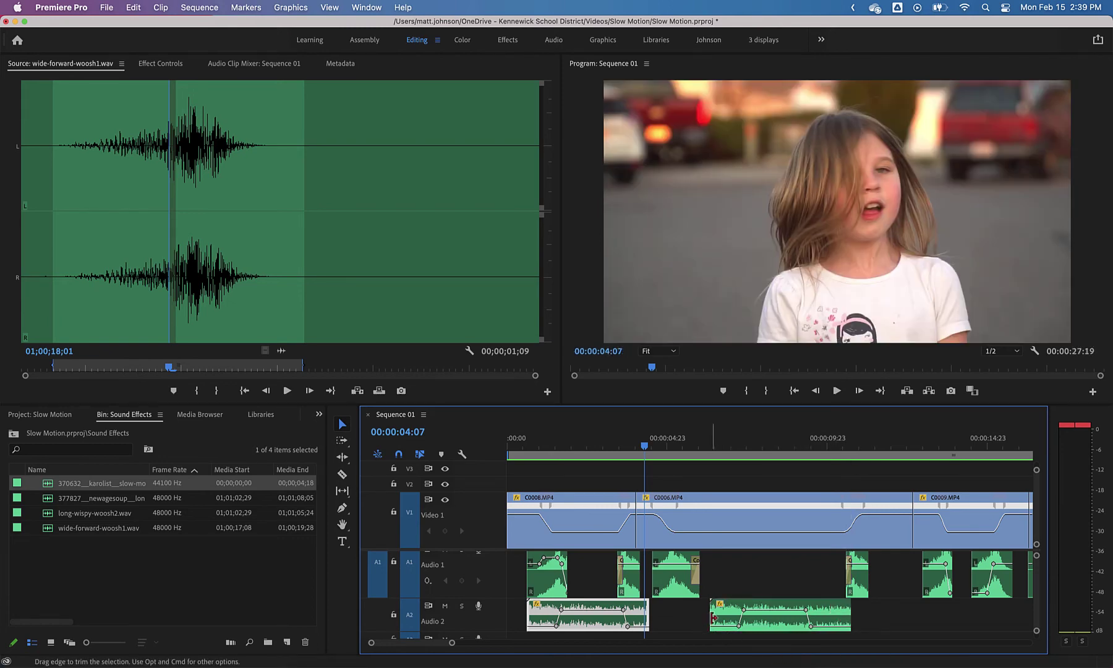
{"action": "left_click_drag", "start_coordinate": [712, 617], "coordinate": [685, 623]}
{"action": "mouse_move", "coordinate": [851, 616]}
{"action": "left_mouse_down"}
{"action": "mouse_move", "coordinate": [875, 616]}
{"action": "mouse_move", "coordinate": [831, 621]}
{"action": "left_mouse_up"}
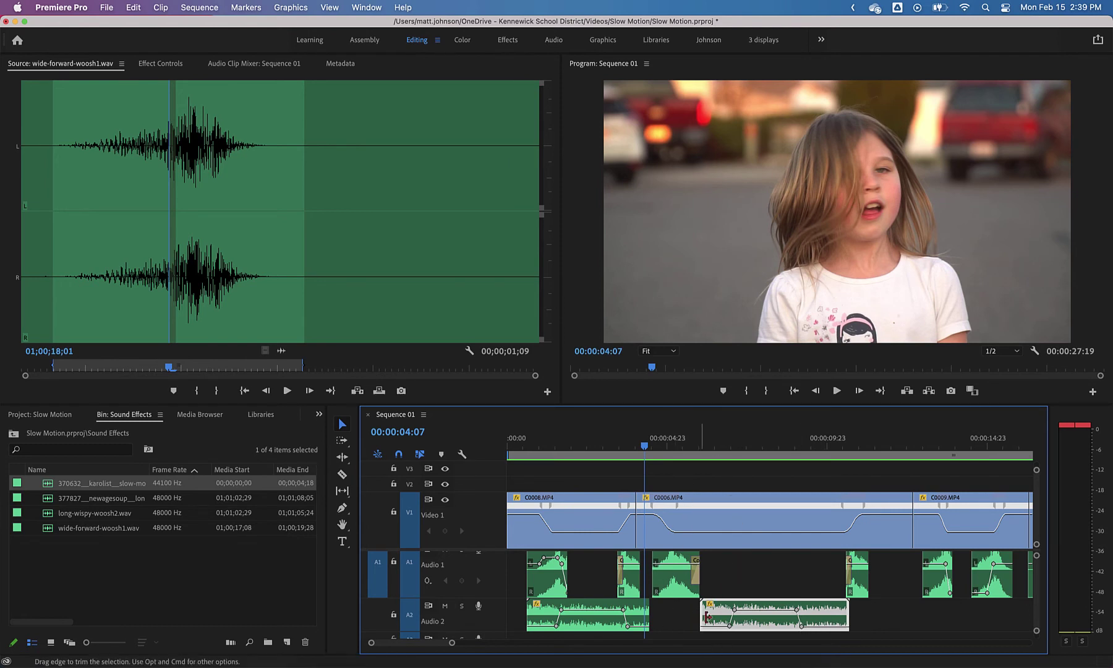
Raise the copied sound's low fade-in keyframe to 2.3 dB and its low fade-out keyframe to 1.4 dB, and play the section
{"action": "mouse_move", "coordinate": [732, 627]}
{"action": "left_mouse_down"}
{"action": "mouse_move", "coordinate": [714, 625]}
{"action": "mouse_move", "coordinate": [722, 610]}
{"action": "left_mouse_up"}
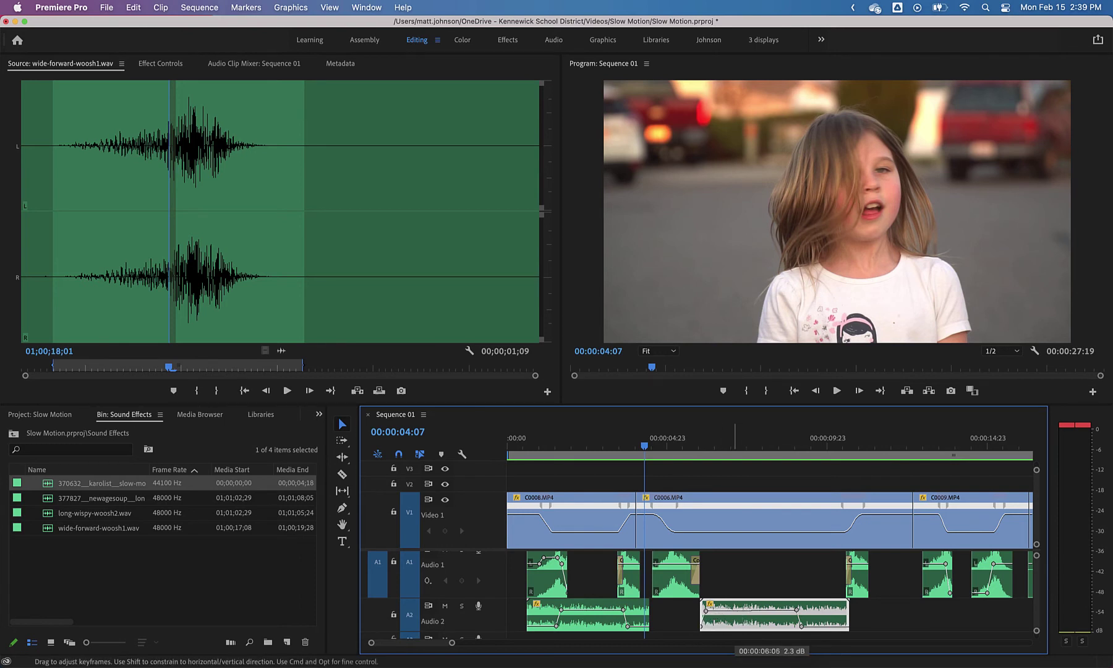
{"action": "left_click_drag", "start_coordinate": [801, 627], "coordinate": [802, 609]}
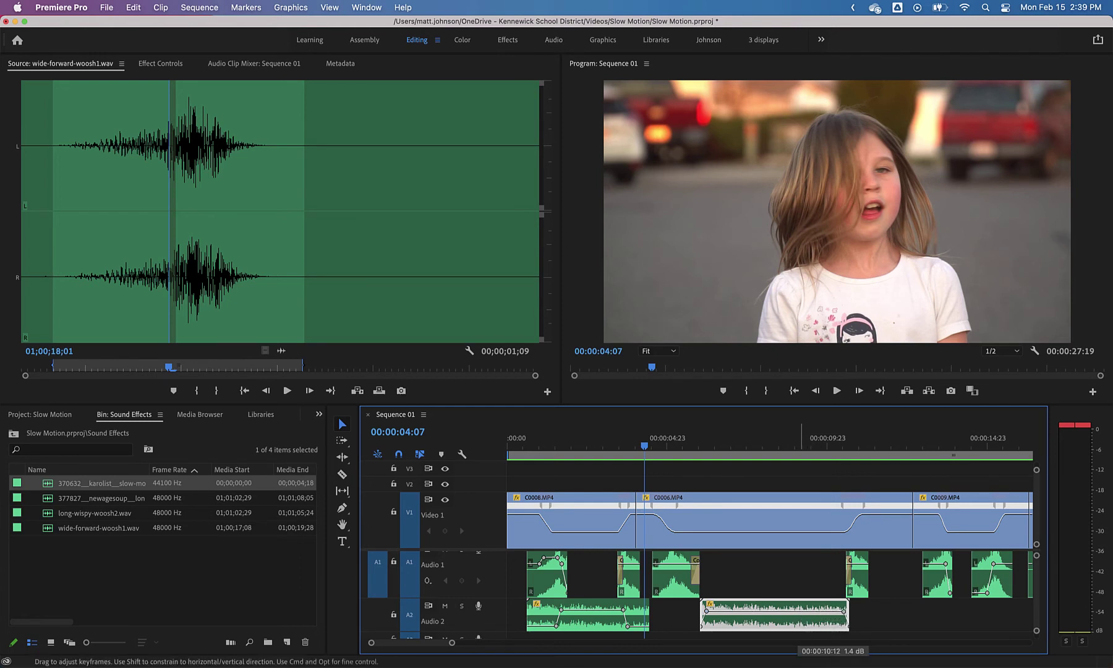
{"action": "key", "text": "space"}
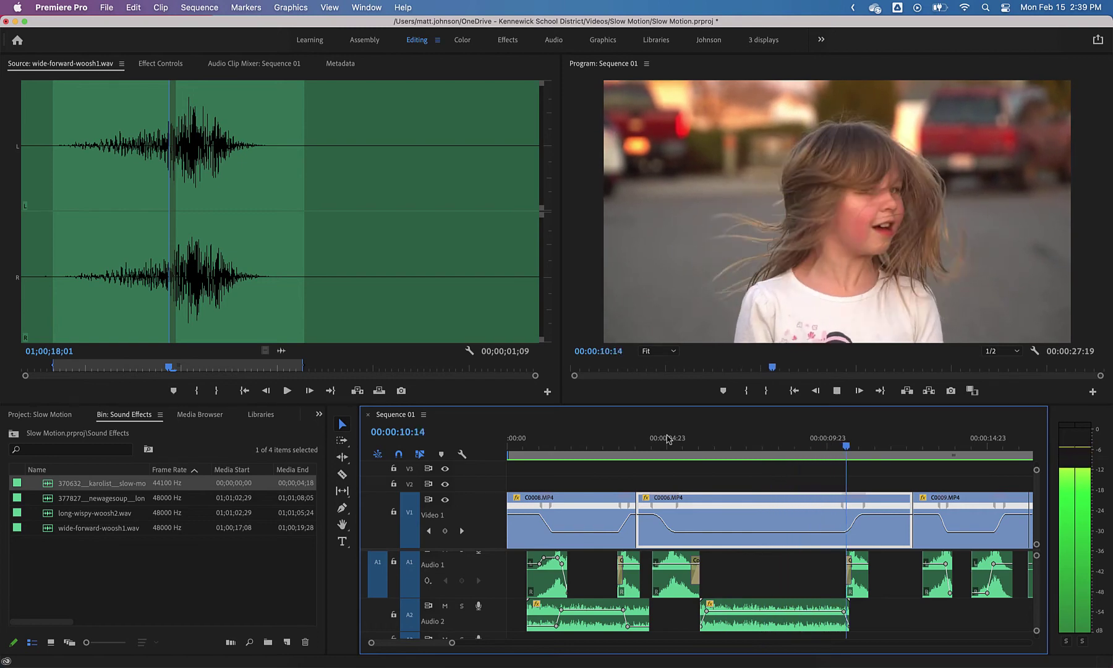
{"action": "key", "text": "space"}
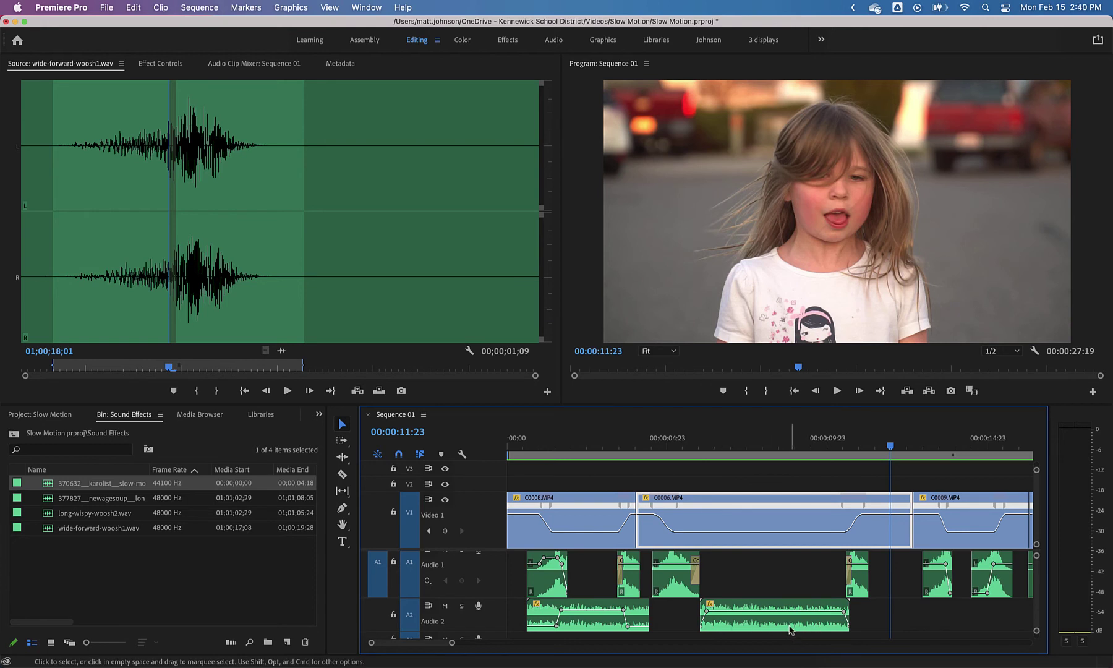
{"action": "left_click_drag", "start_coordinate": [789, 629], "coordinate": [785, 631]}
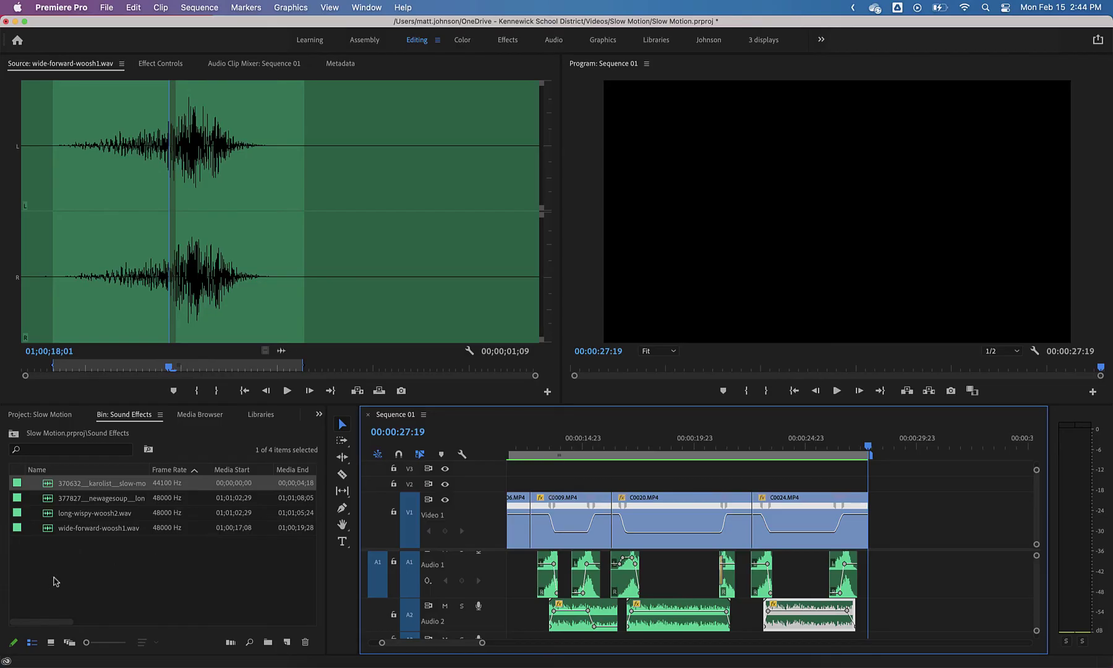
Import the "Feels" mp3 music track from the Audio folder's Music subfolder into the Sound Effects bin
{"action": "double_click", "coordinate": [121, 564]}
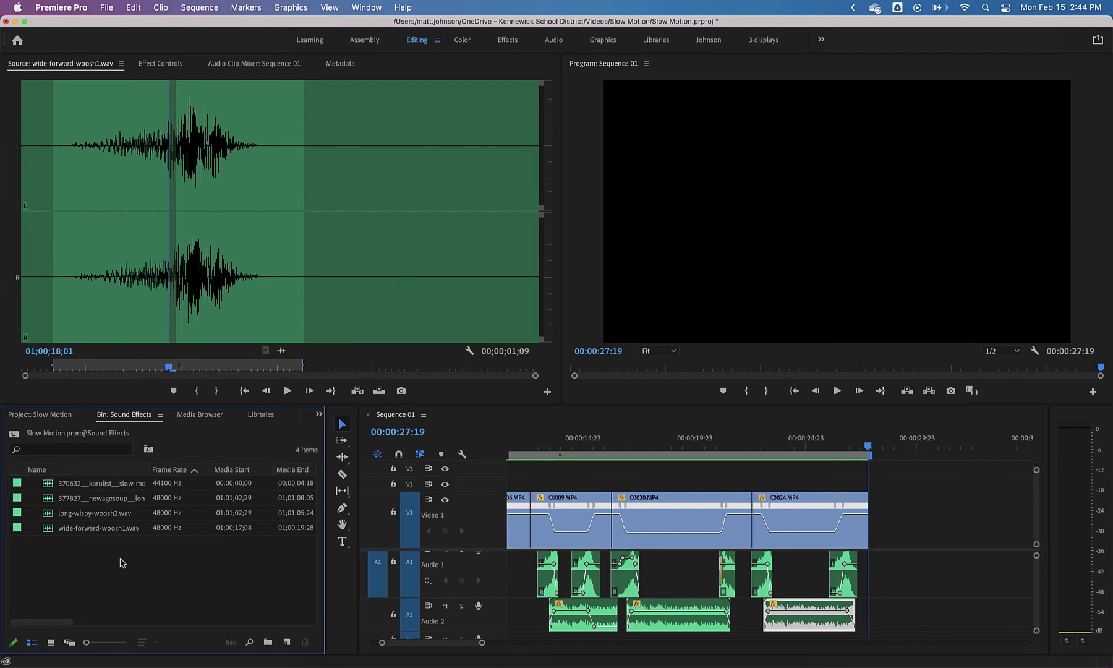
{"action": "left_click", "coordinate": [580, 128]}
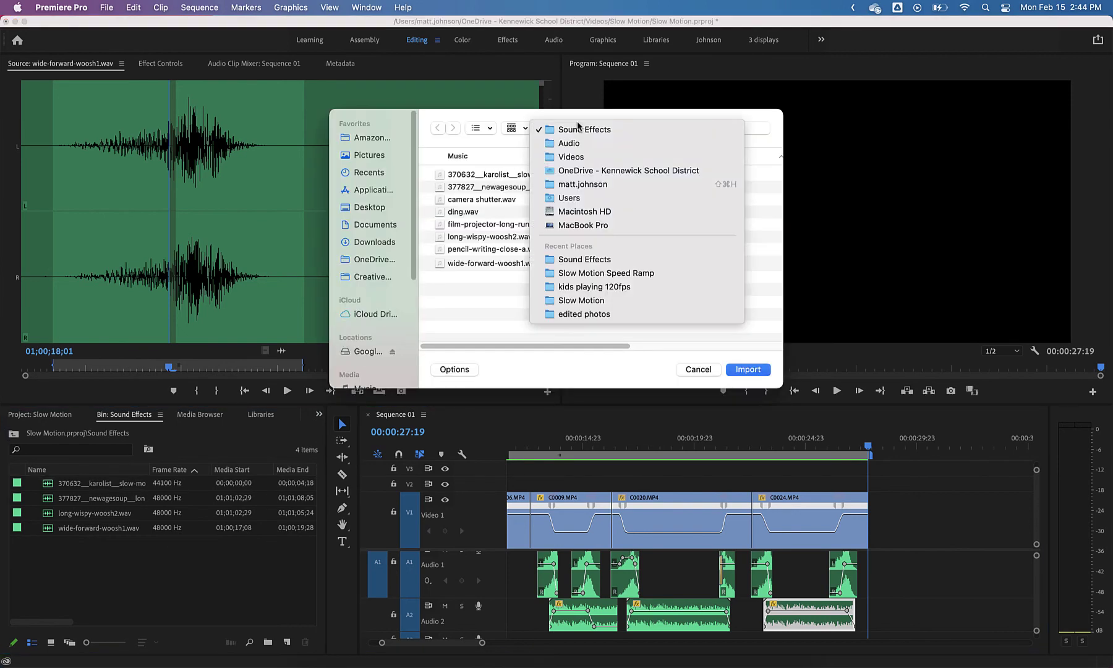
{"action": "left_click", "coordinate": [569, 144]}
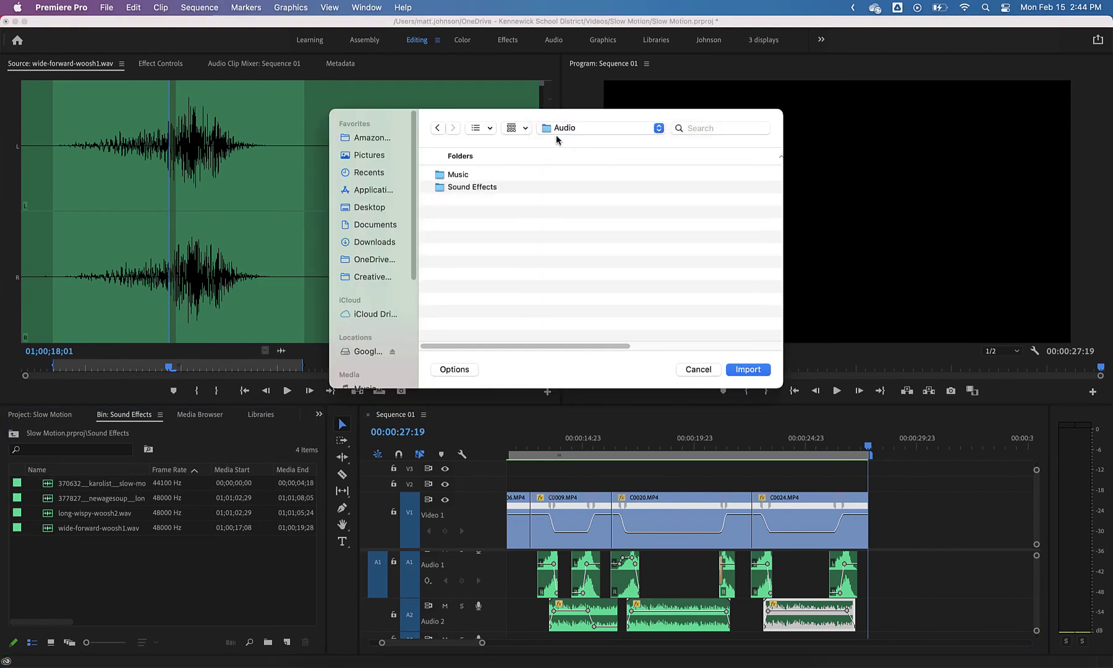
{"action": "double_click", "coordinate": [449, 179]}
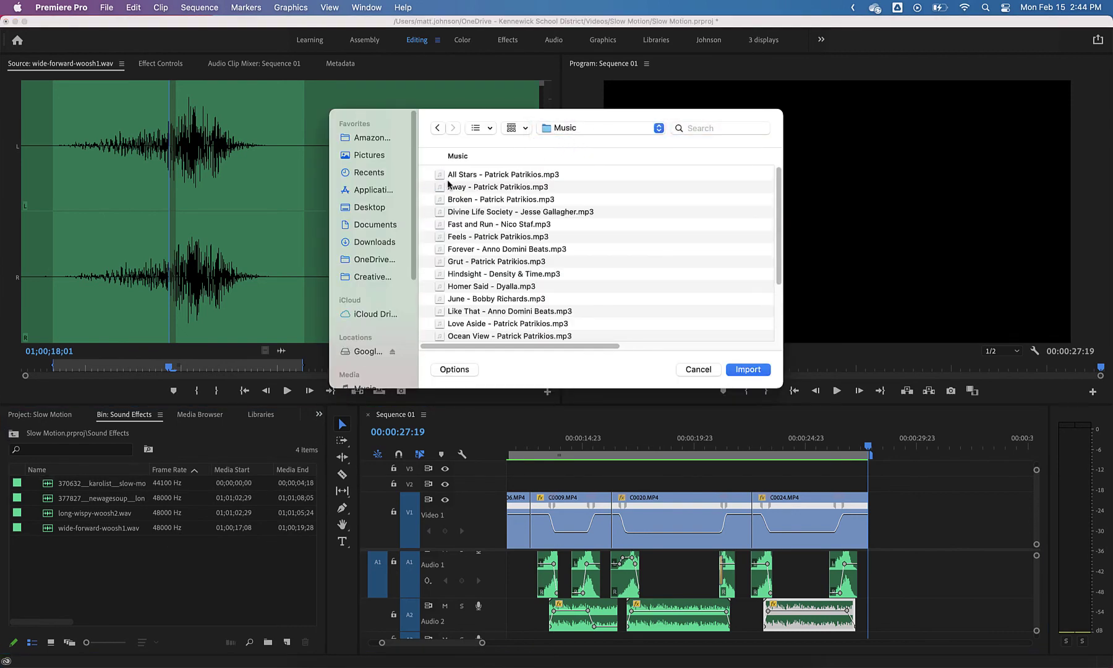
{"action": "left_click", "coordinate": [468, 238]}
{"action": "left_click", "coordinate": [742, 370]}
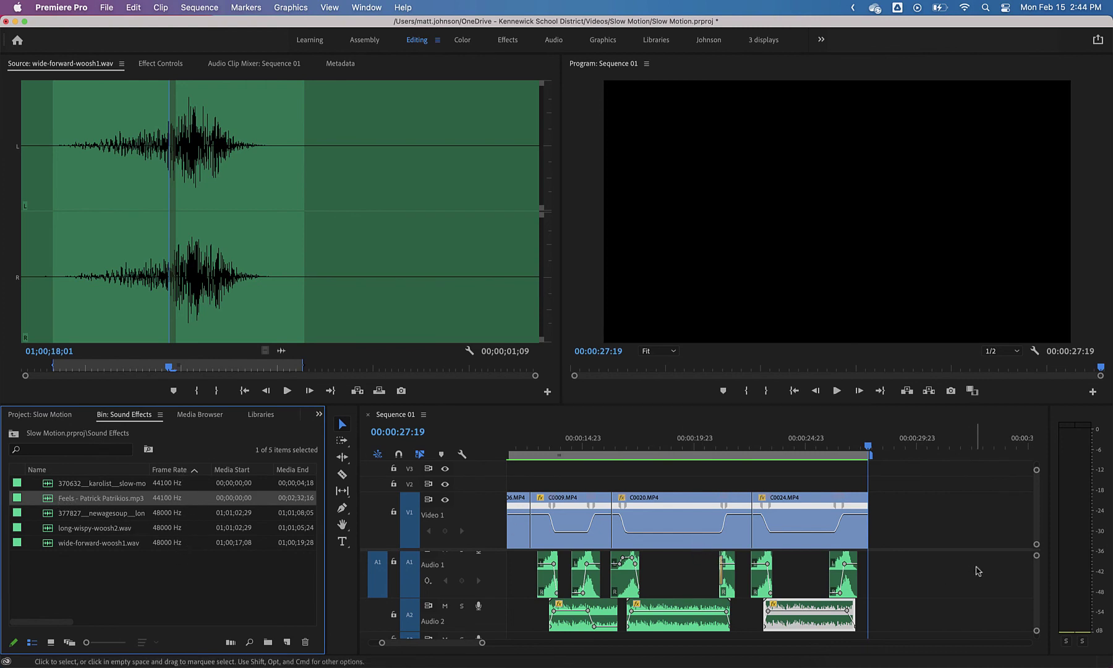
Place the "Feels" music track on audio track A3 and move it to the very start of the sequence
{"action": "scroll", "coordinate": [1039, 584], "scroll_direction": "down", "scroll_amount": 3}
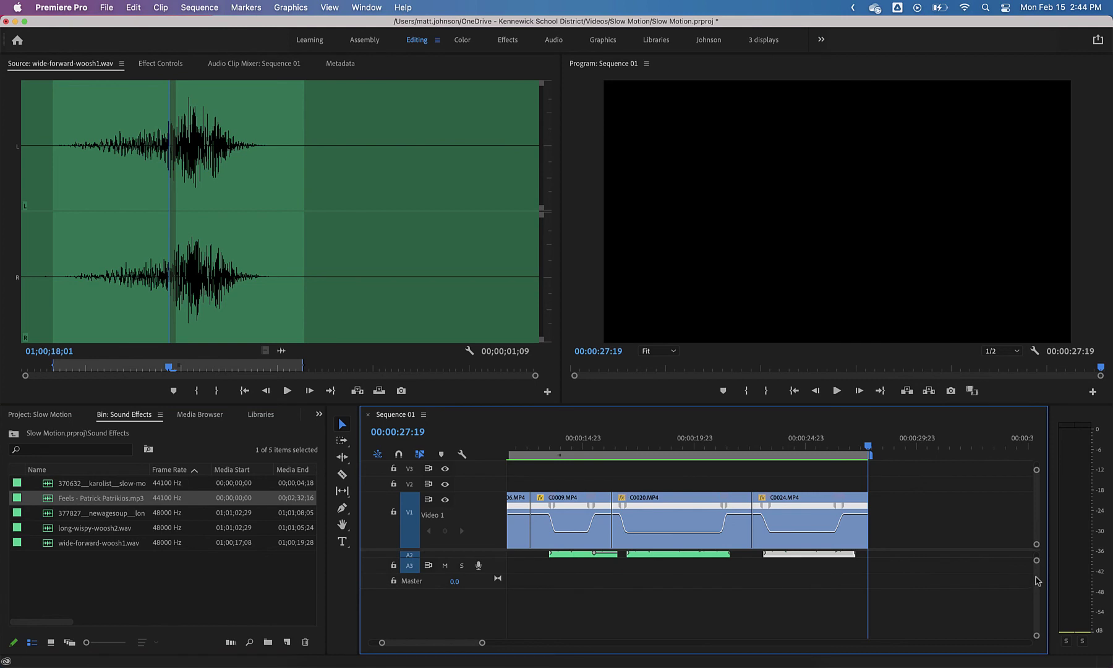
{"action": "scroll", "coordinate": [1038, 581], "scroll_direction": "up", "scroll_amount": 2}
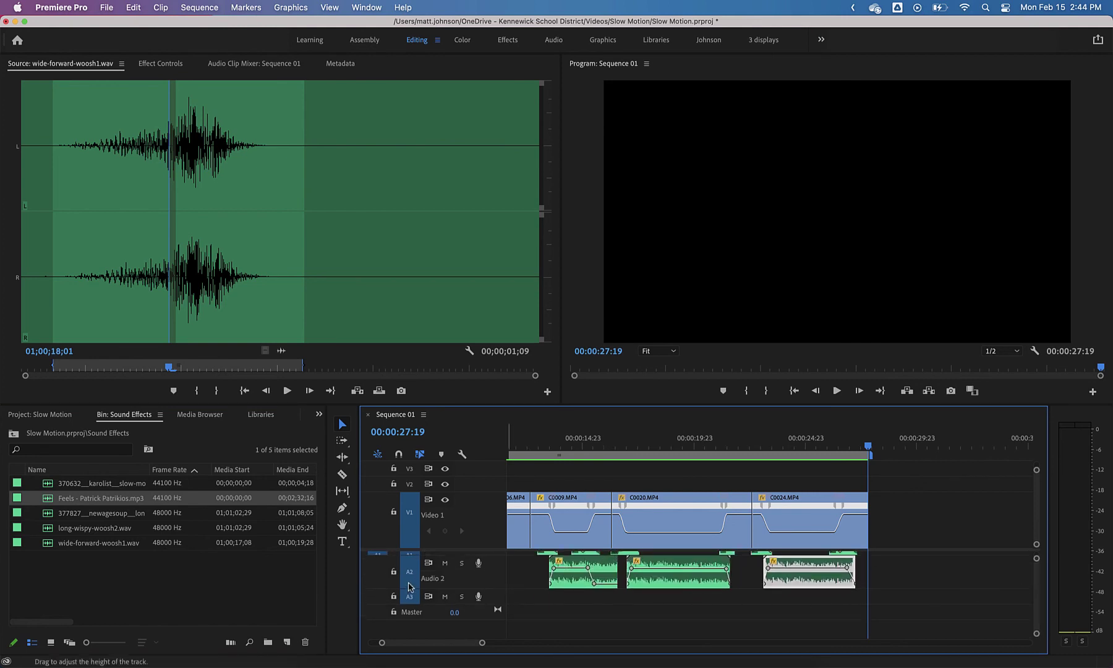
{"action": "left_click_drag", "start_coordinate": [73, 499], "coordinate": [496, 597]}
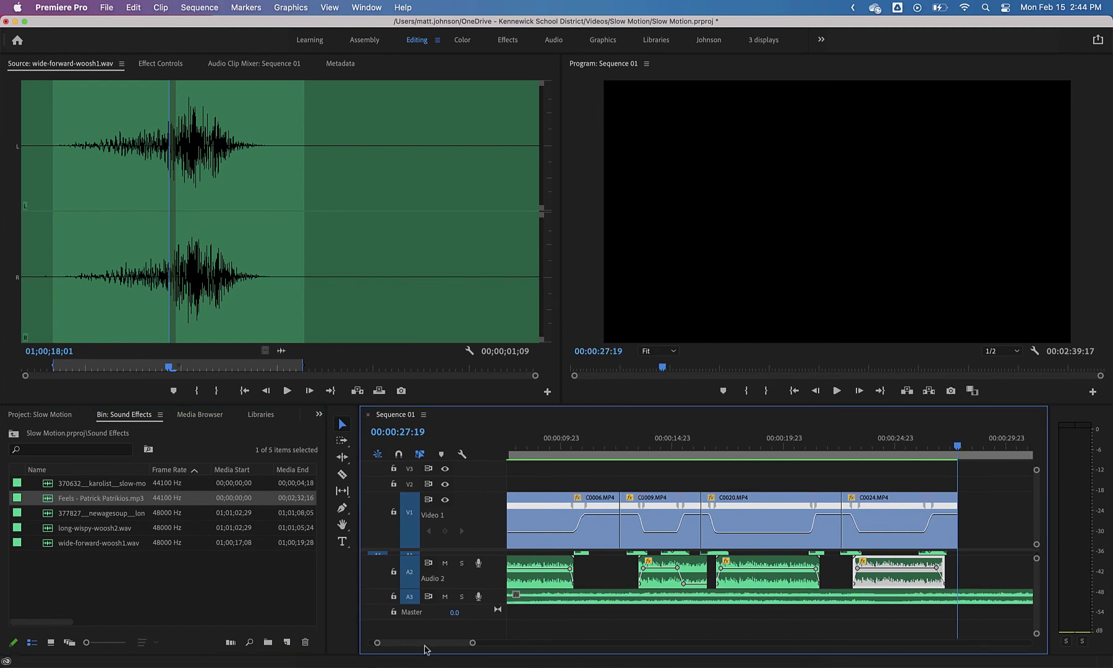
{"action": "scroll", "coordinate": [424, 648], "scroll_direction": "left", "scroll_amount": 5}
{"action": "left_click", "coordinate": [697, 603]}
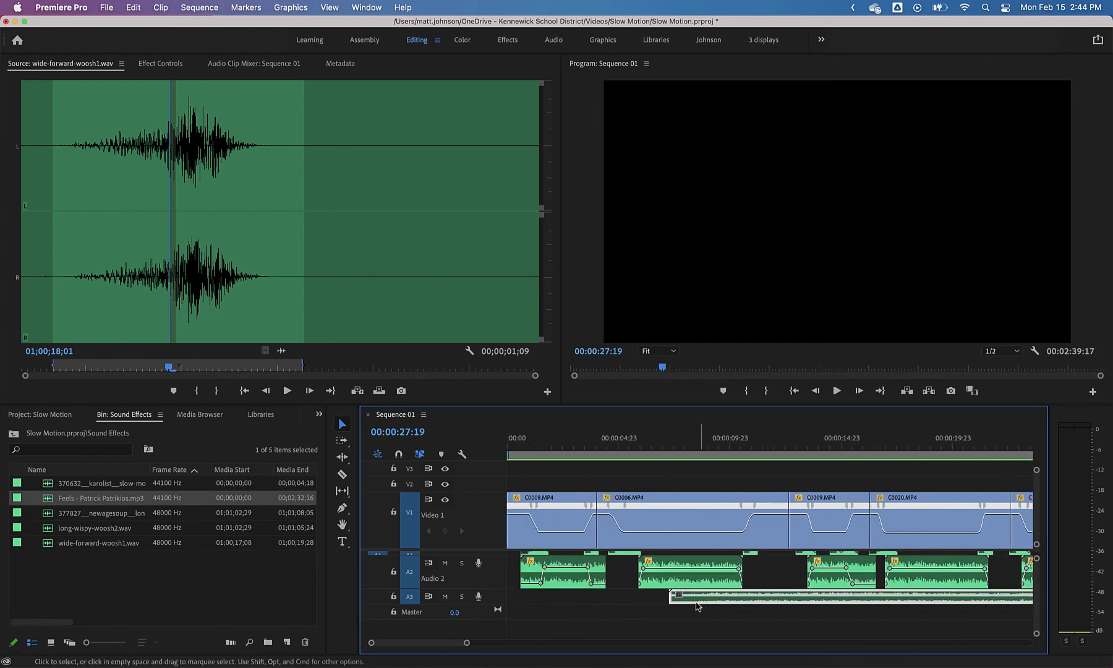
{"action": "left_click_drag", "start_coordinate": [697, 604], "coordinate": [510, 629]}
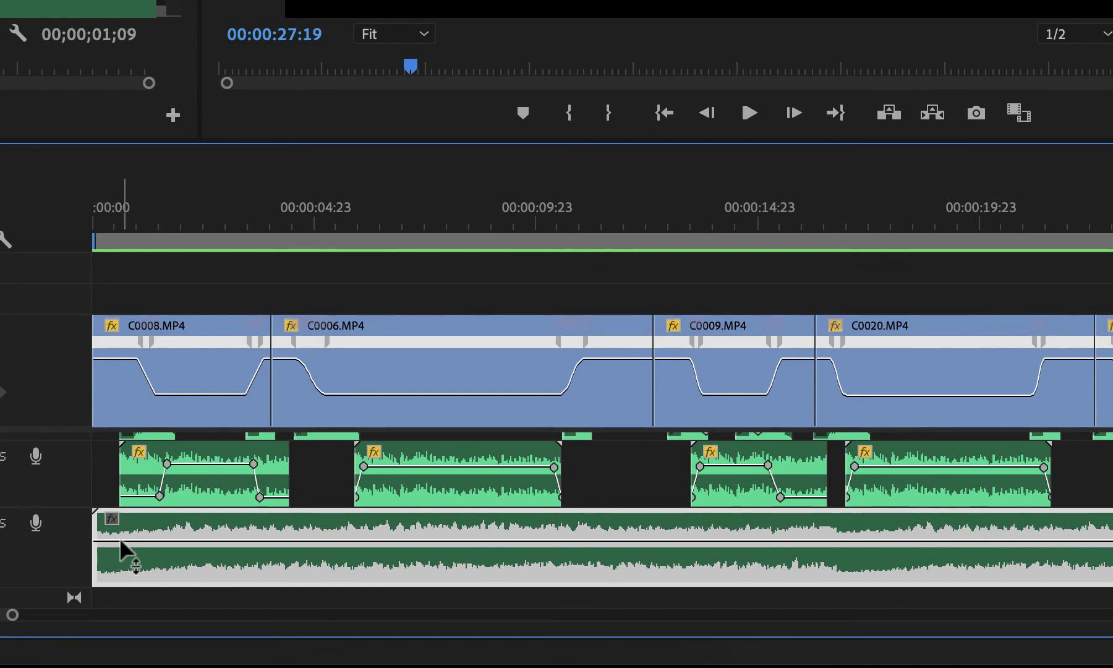
Add two volume keyframes at the start of the A3 music and lower the first one to create a short fade-in
{"action": "left_click", "coordinate": [126, 540], "text": "ctrl"}
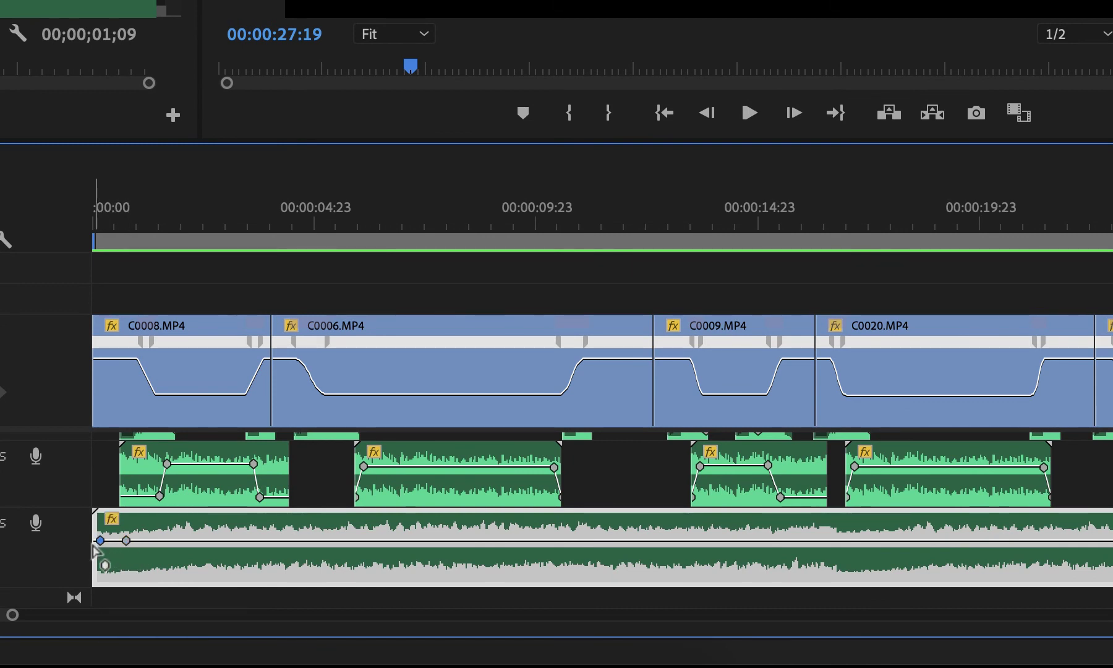
{"action": "left_click", "coordinate": [96, 541], "text": "ctrl"}
{"action": "left_click_drag", "start_coordinate": [96, 541], "coordinate": [95, 576]}
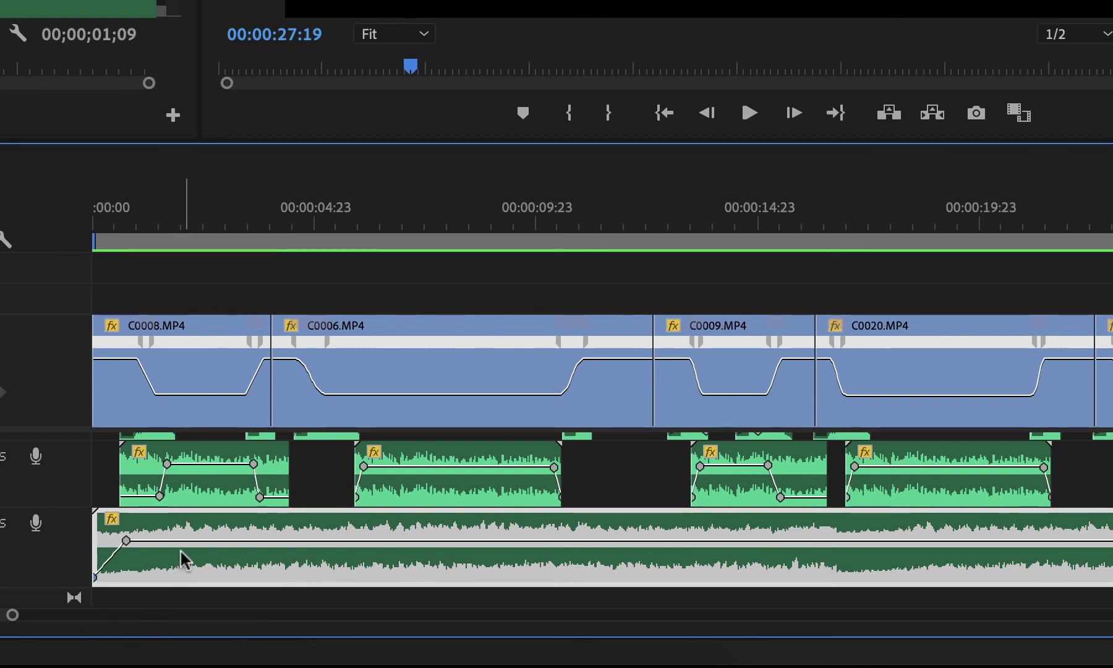
Add four A3 volume keyframes around the start of C0006.MP4, raise the music between the middle two, and lower it beneath the clip's slow section
{"action": "left_click", "coordinate": [268, 540], "text": "ctrl"}
{"action": "left_click", "coordinate": [289, 540], "text": "ctrl"}
{"action": "left_click", "coordinate": [350, 540], "text": "ctrl"}
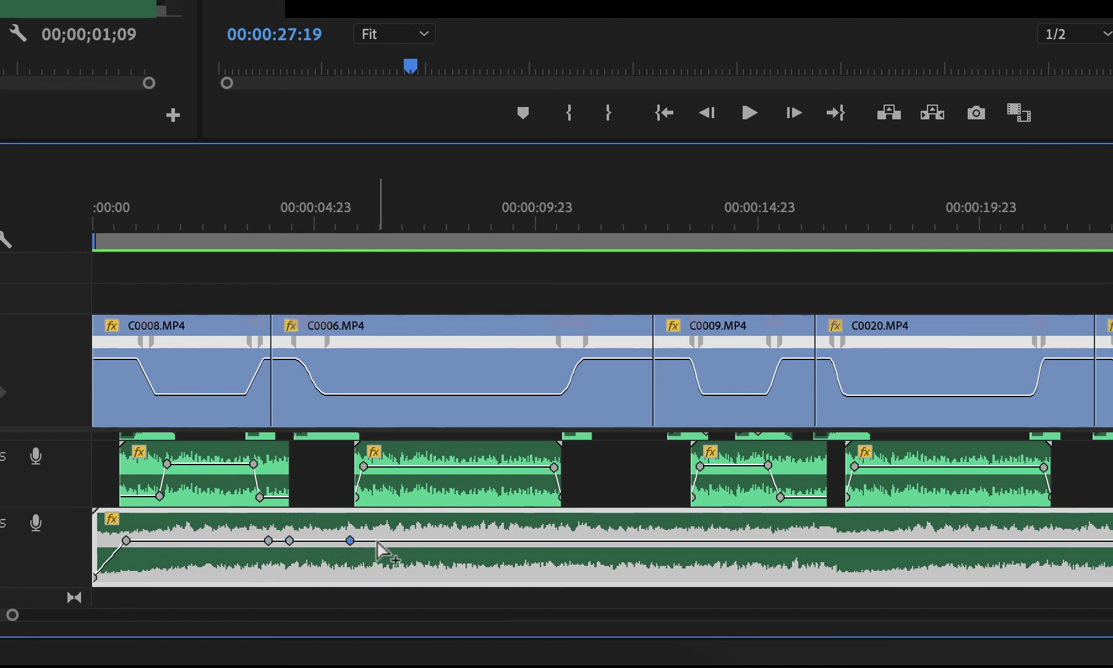
{"action": "left_click", "coordinate": [377, 541], "text": "ctrl"}
{"action": "left_click_drag", "start_coordinate": [318, 539], "coordinate": [319, 530]}
{"action": "left_click_drag", "start_coordinate": [480, 540], "coordinate": [479, 566]}
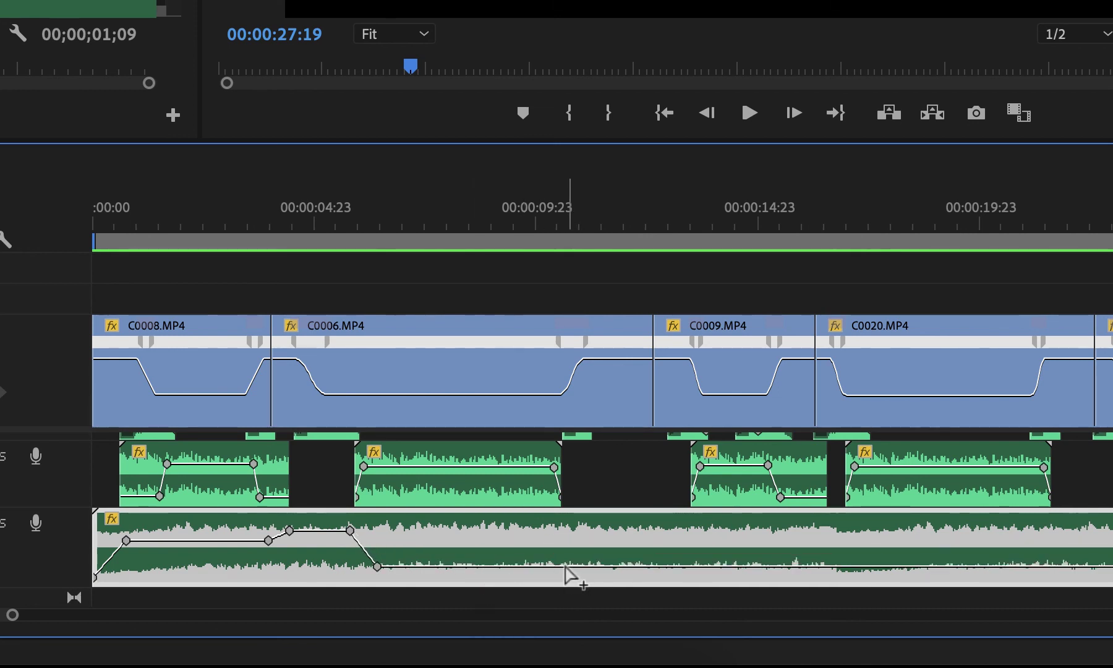
Add four A3 volume keyframes around the normal-speed stretch between C0006.MP4 and C0009.MP4, and raise the music level between the middle two
{"action": "left_click", "coordinate": [543, 566]}
{"action": "left_click", "coordinate": [572, 566]}
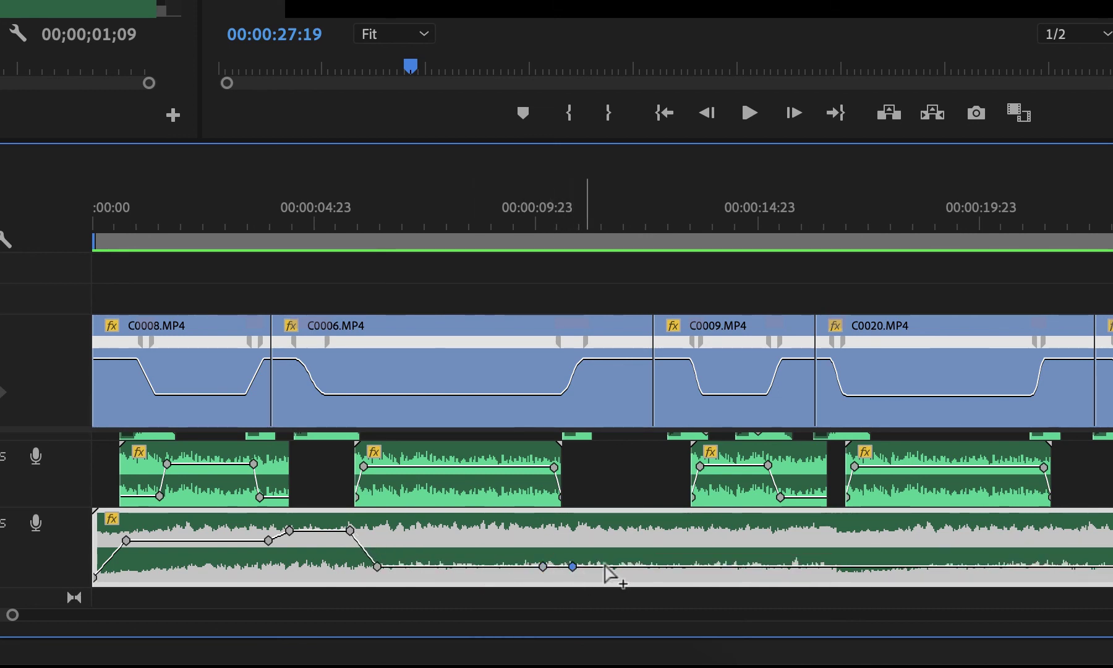
{"action": "left_click", "coordinate": [672, 567]}
{"action": "left_click", "coordinate": [711, 566]}
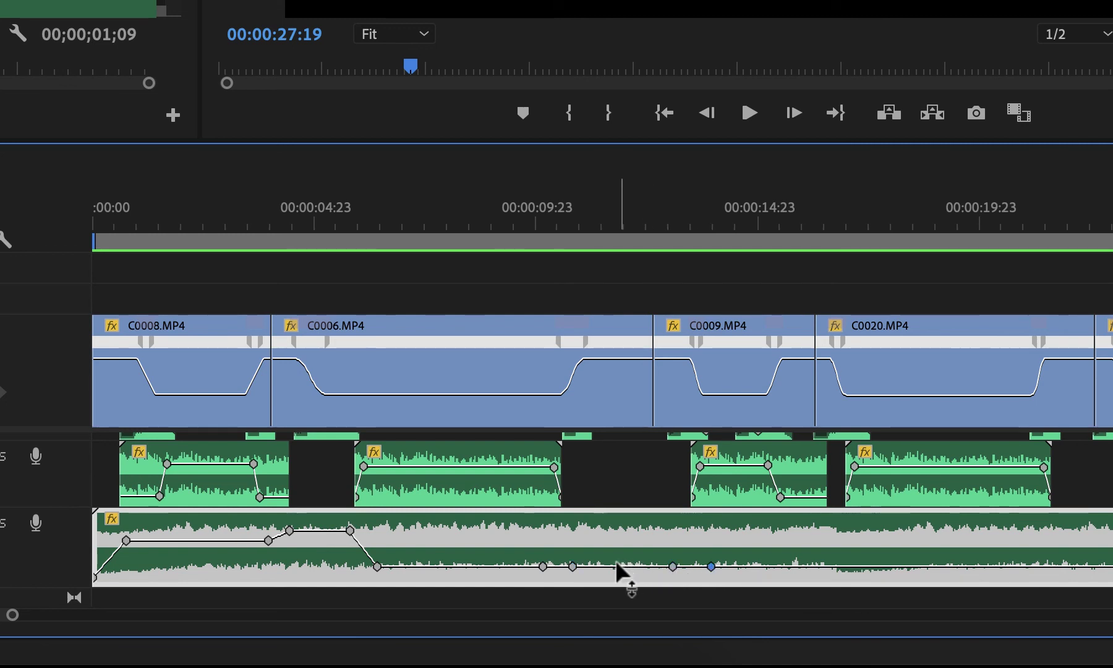
{"action": "left_click_drag", "start_coordinate": [622, 566], "coordinate": [622, 548]}
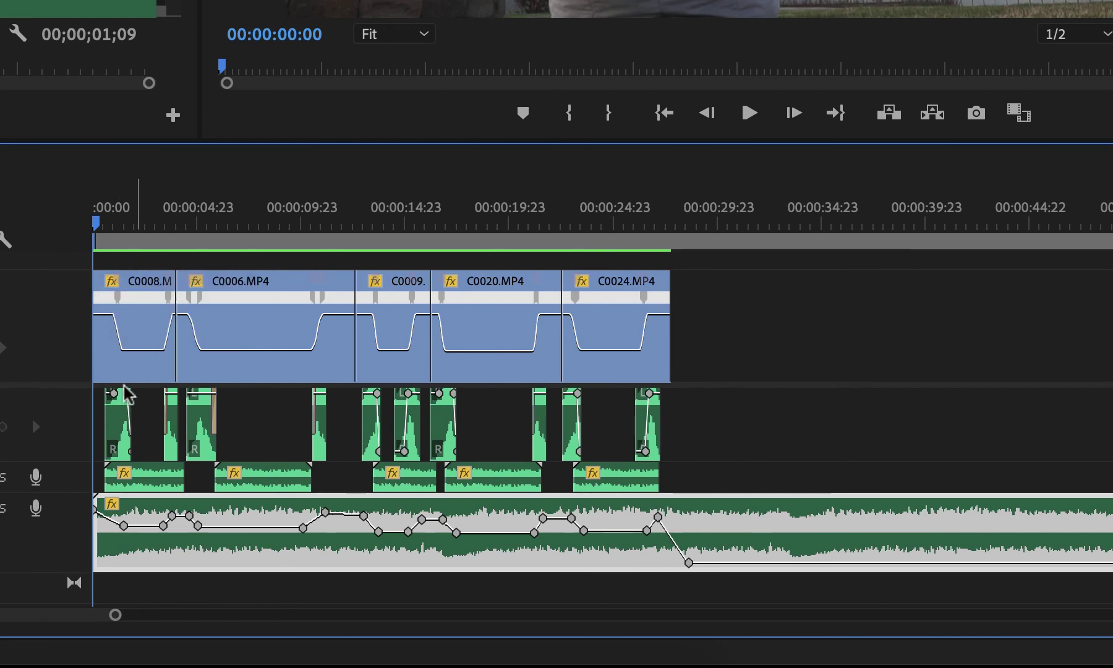
Play the sequence from the start past its last clip to review the sound mix, and restore the maximized program view to normal size
{"action": "left_click", "coordinate": [126, 392]}
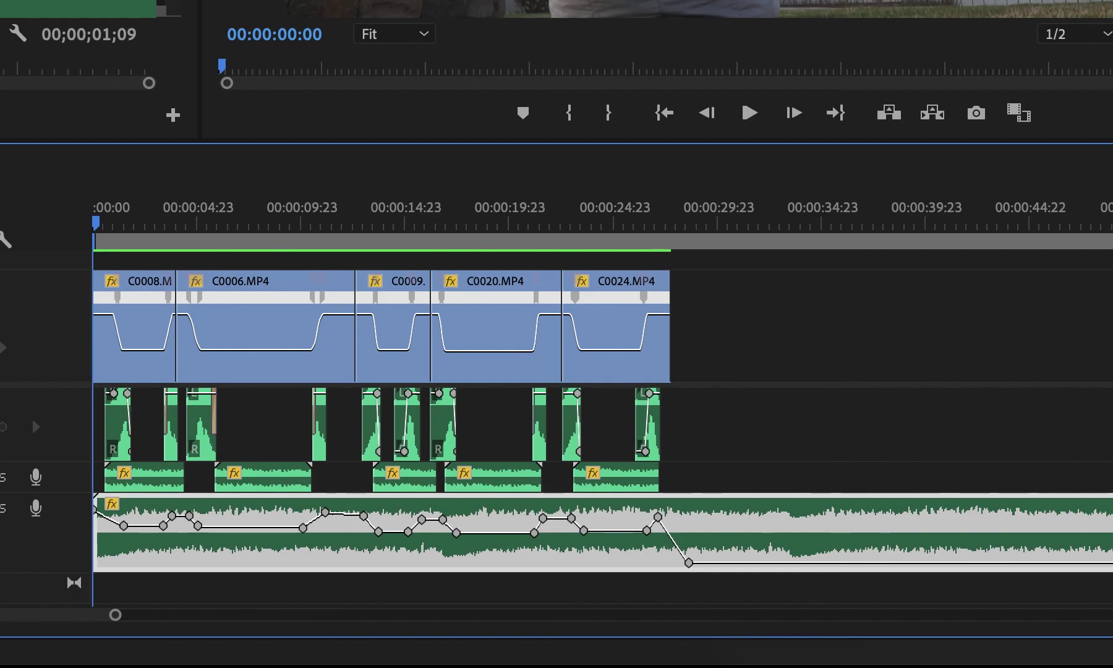
{"action": "key", "text": "space"}
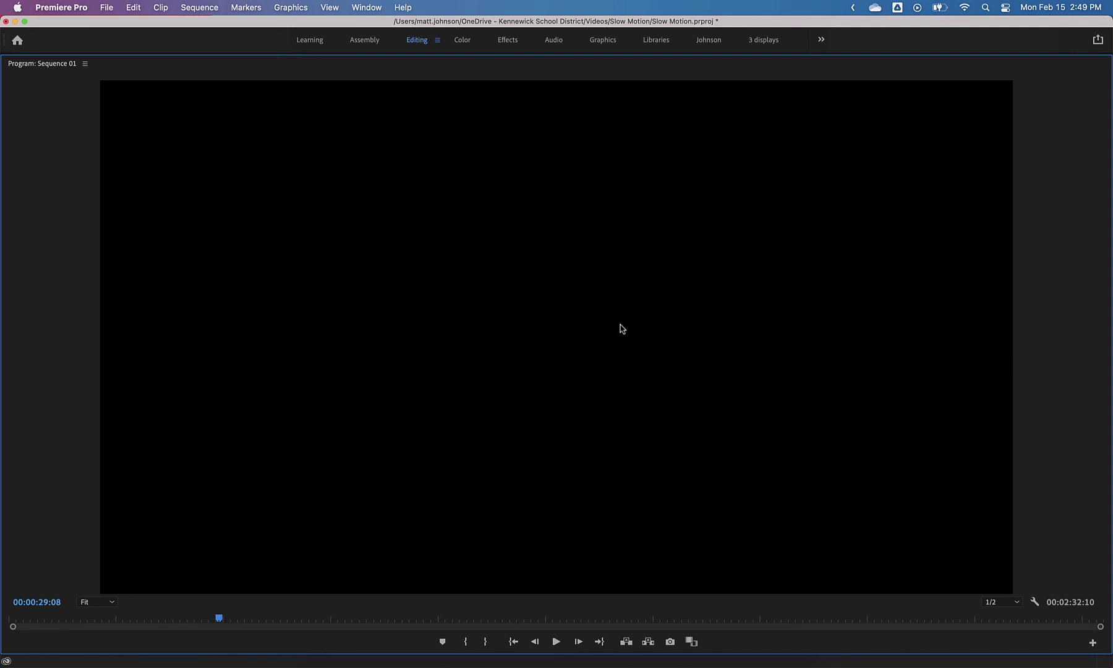
{"action": "key", "text": "grave"}
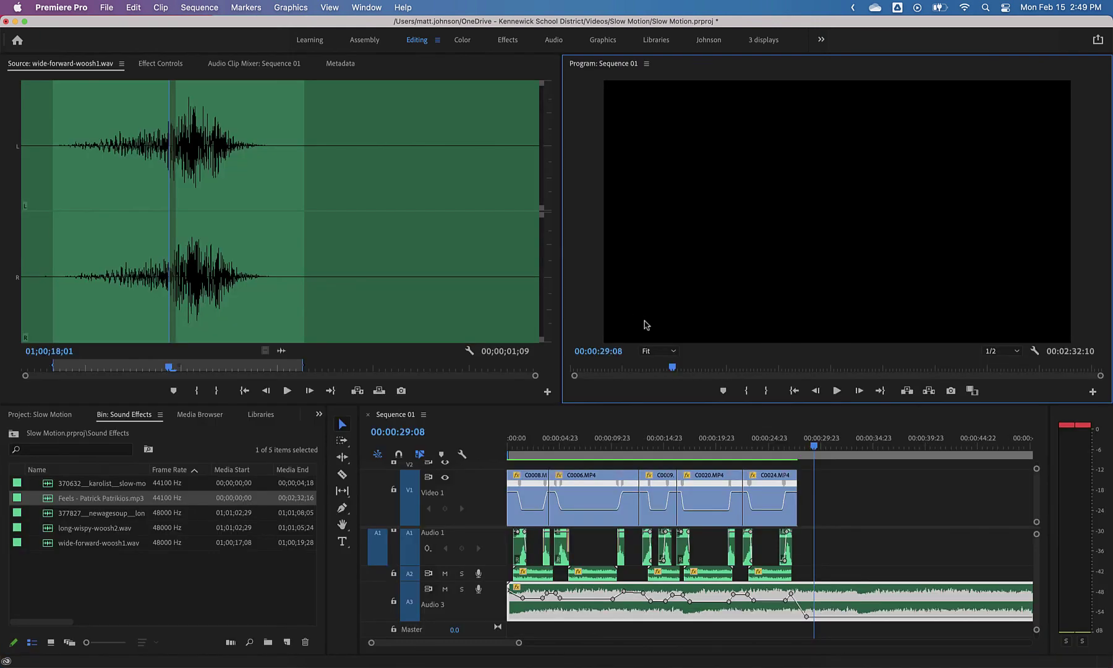